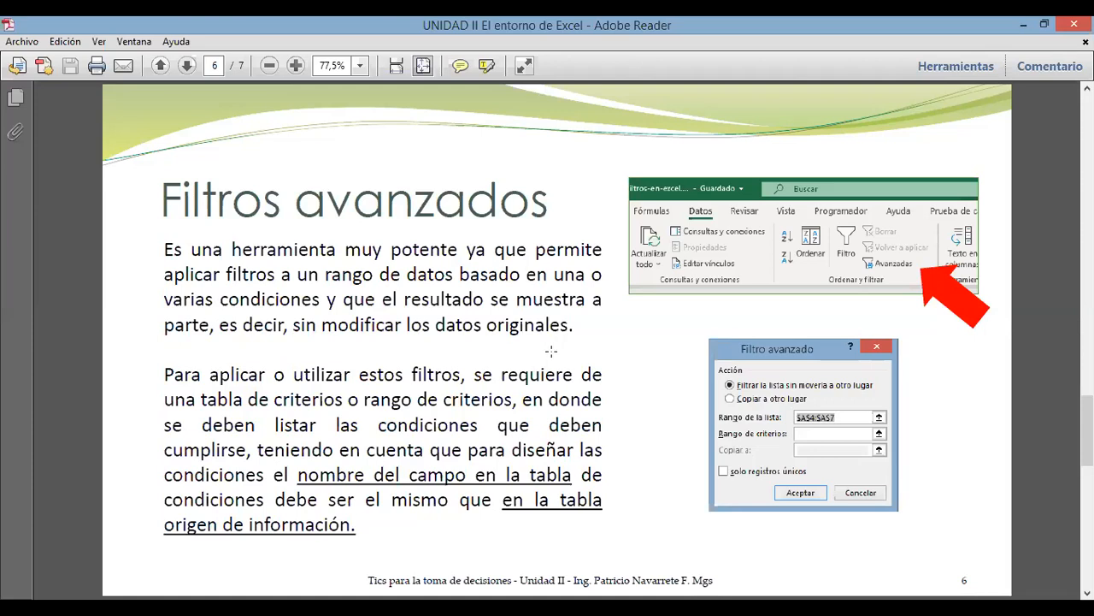
Review the slides on Filtros avanzados and Suprimir datos duplicados in the PDF
scroll(552, 352, "down", 1)
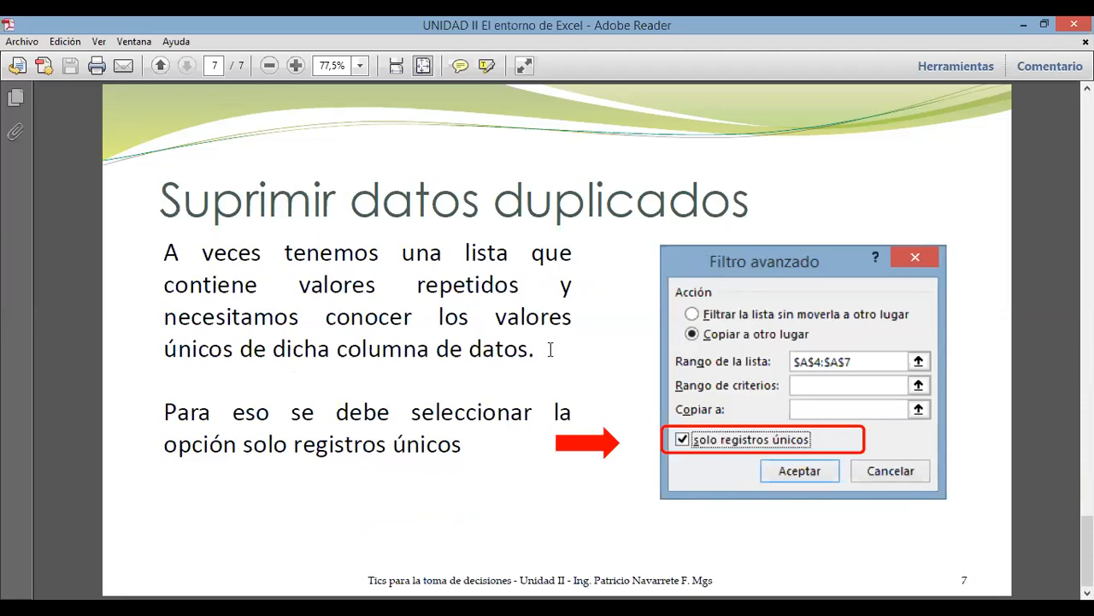
key("Page_Up")
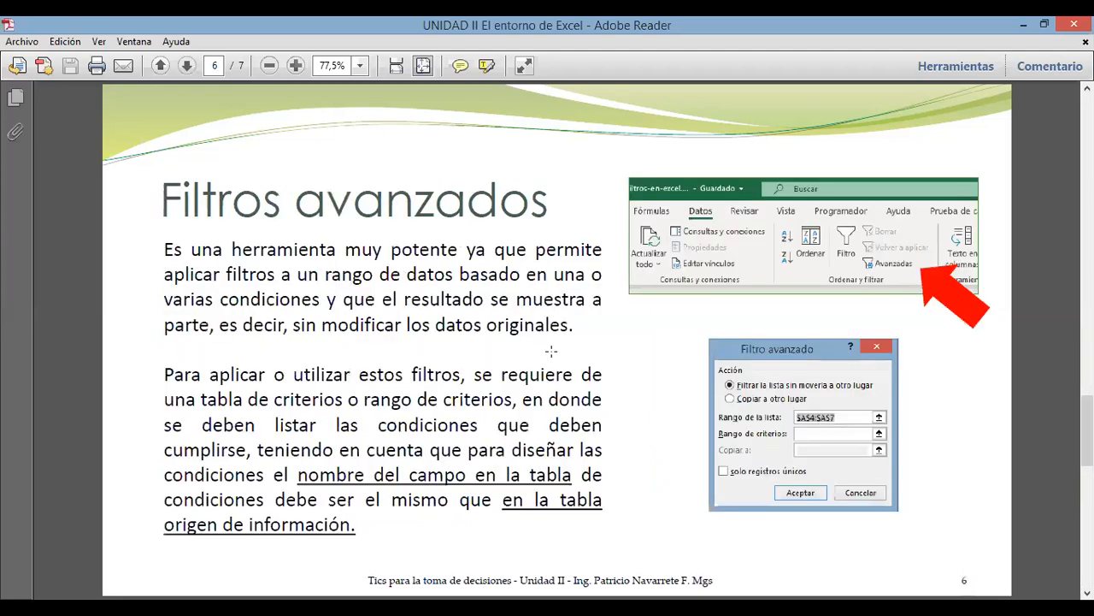
key("Page_Up")
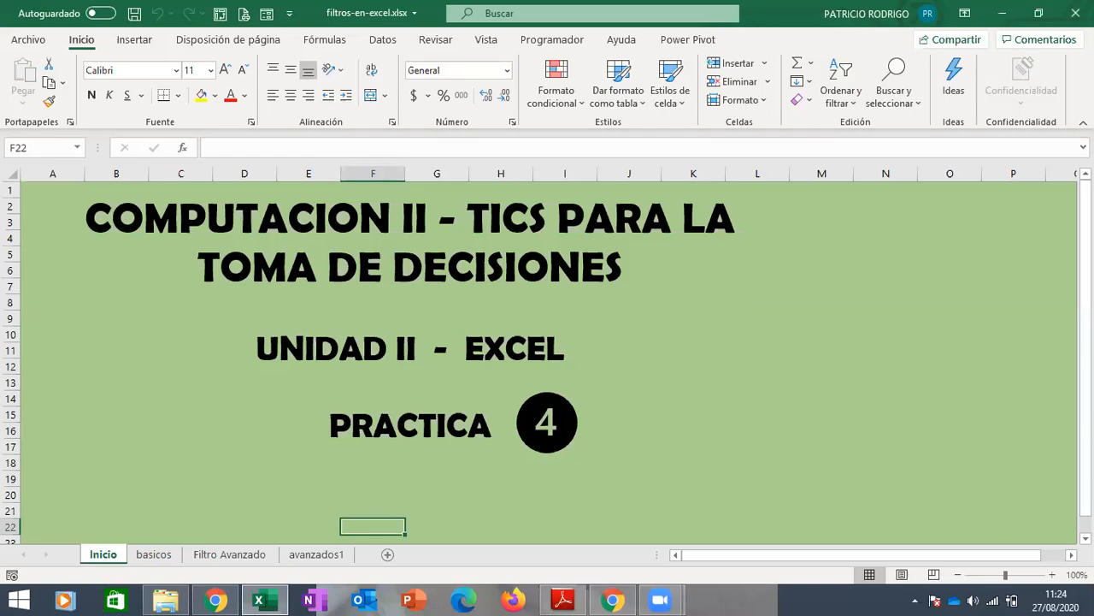
In the Excel workbook filtros-en-excel.xlsx, open the basicos sheet and review the listed filter criteria against the Región column
scroll(707, 328, "down", 1)
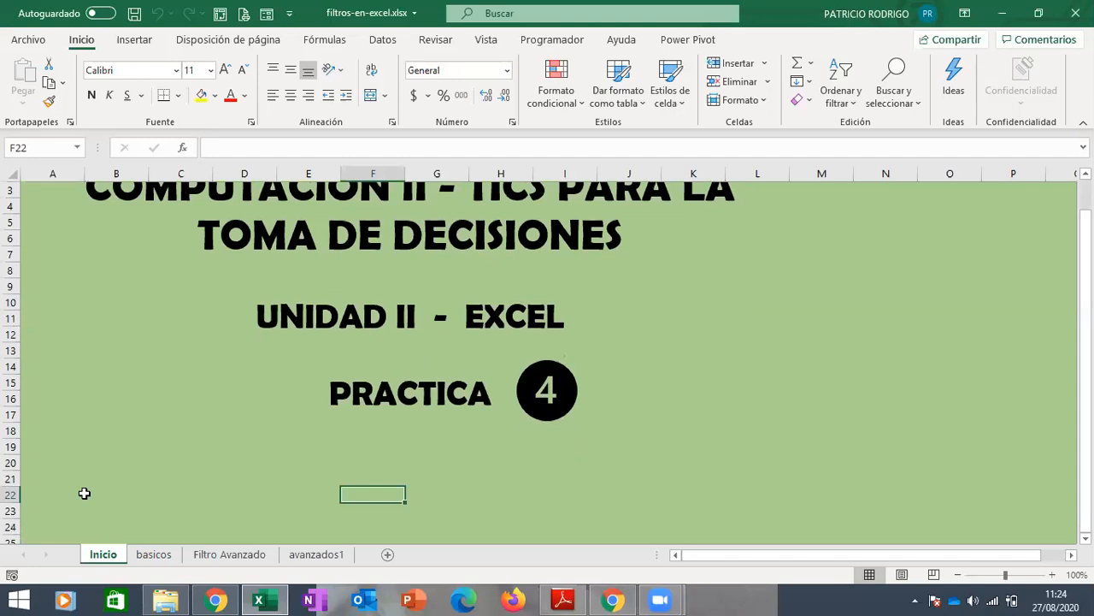
left_click(154, 557)
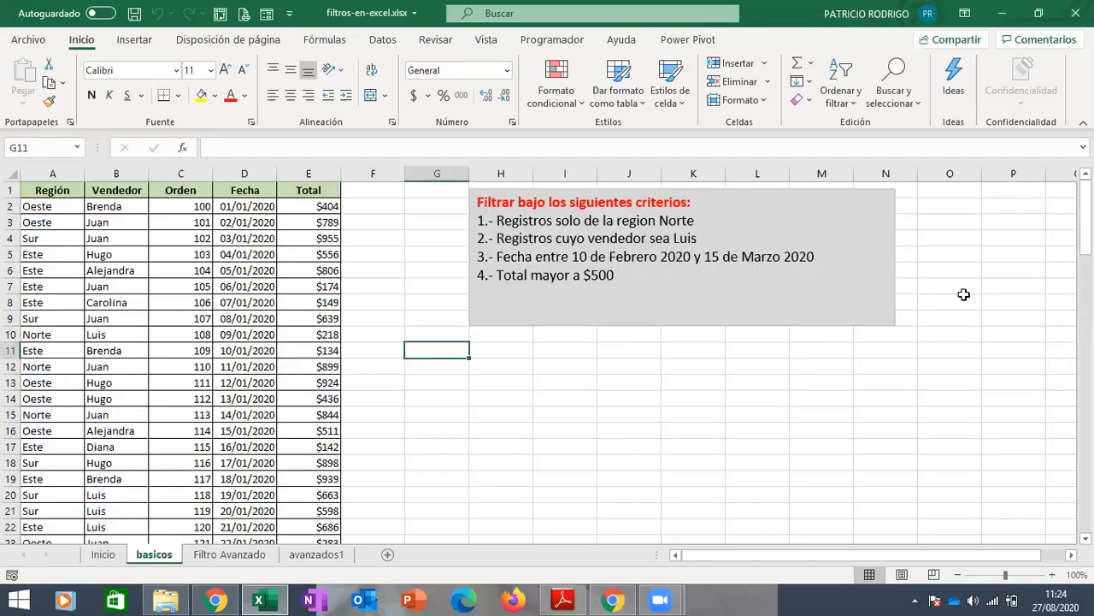
left_click(964, 297)
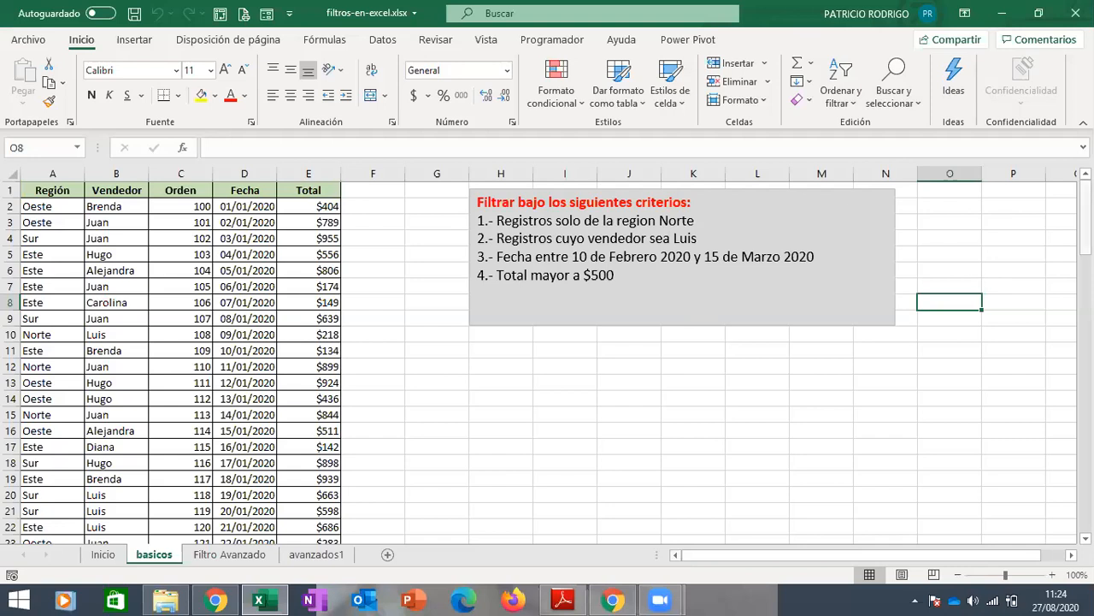
mouse_move(1085, 214)
left_mouse_down()
mouse_move(1085, 490)
mouse_move(1085, 217)
left_mouse_up()
left_click(708, 223)
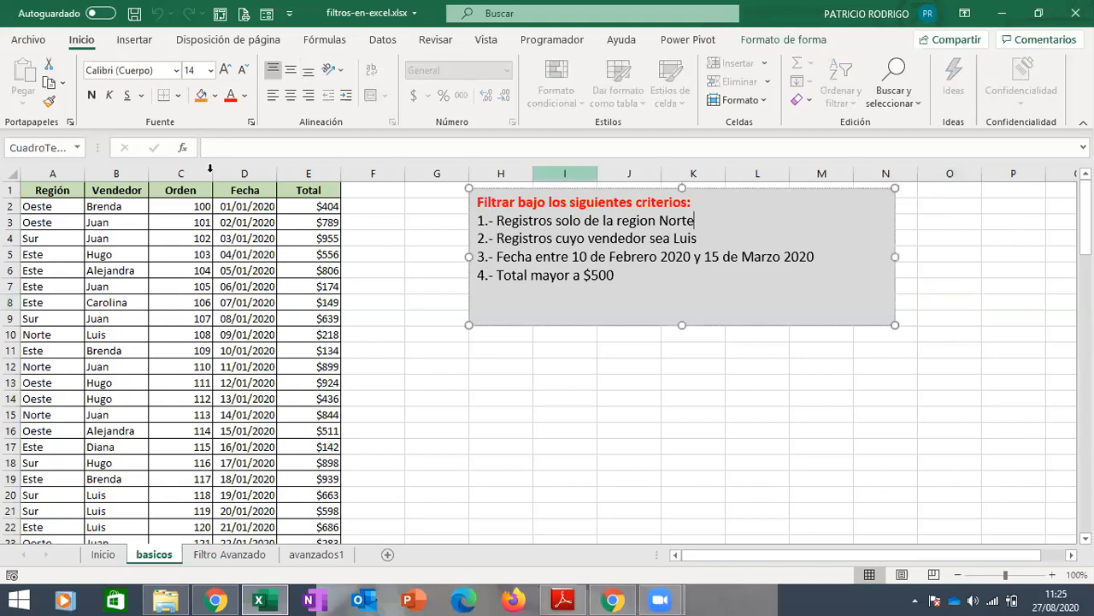
left_click(60, 169)
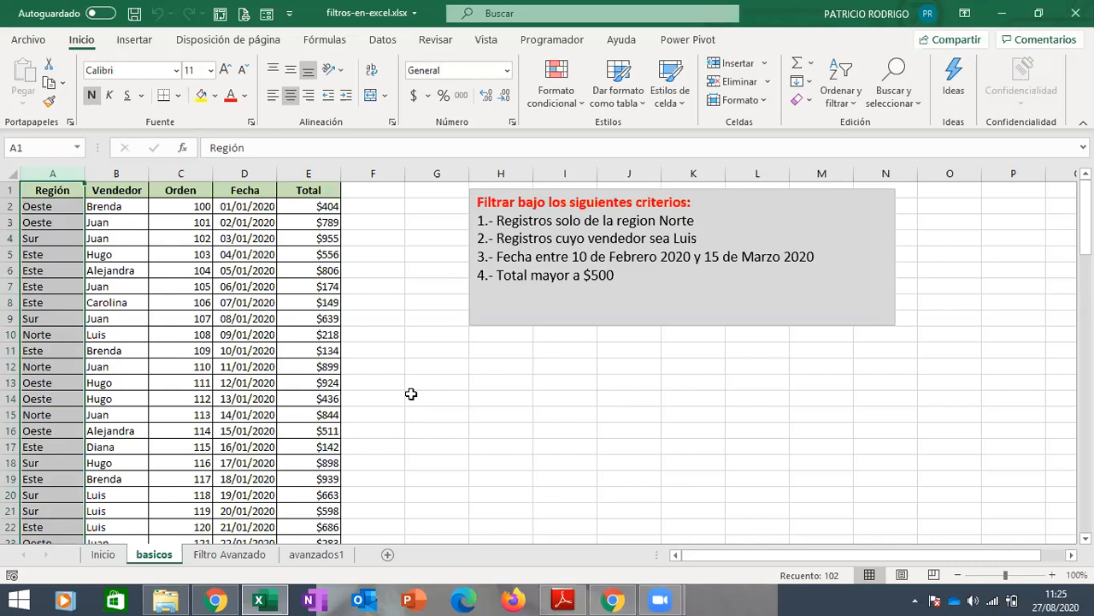
left_click(679, 219)
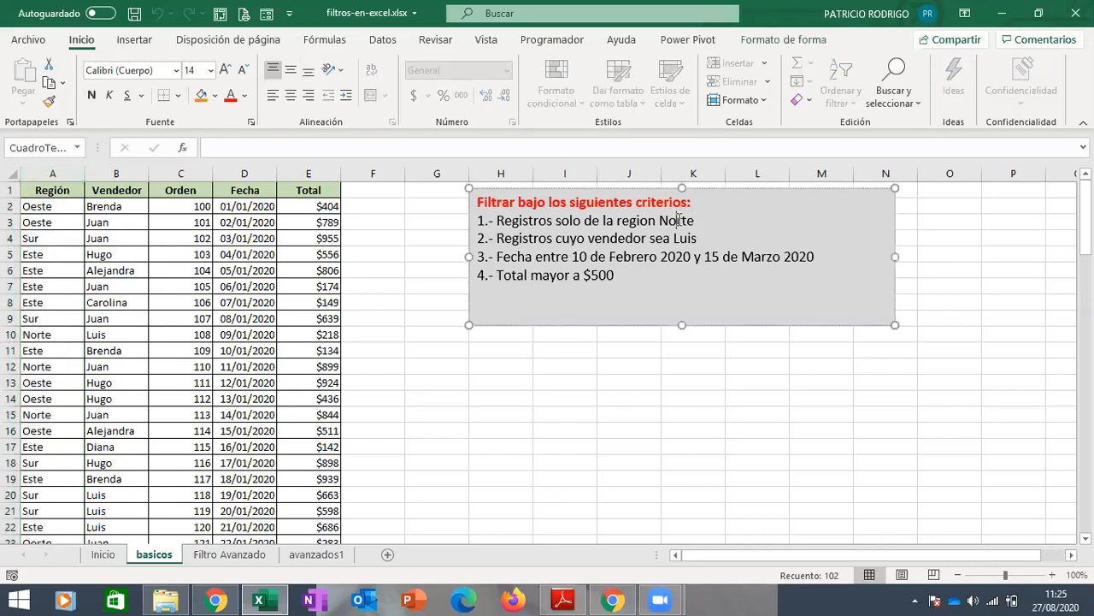
Turn on filtering for the table's header row, from Región to Total (A1:E1)
left_click_drag(67, 186, 310, 190)
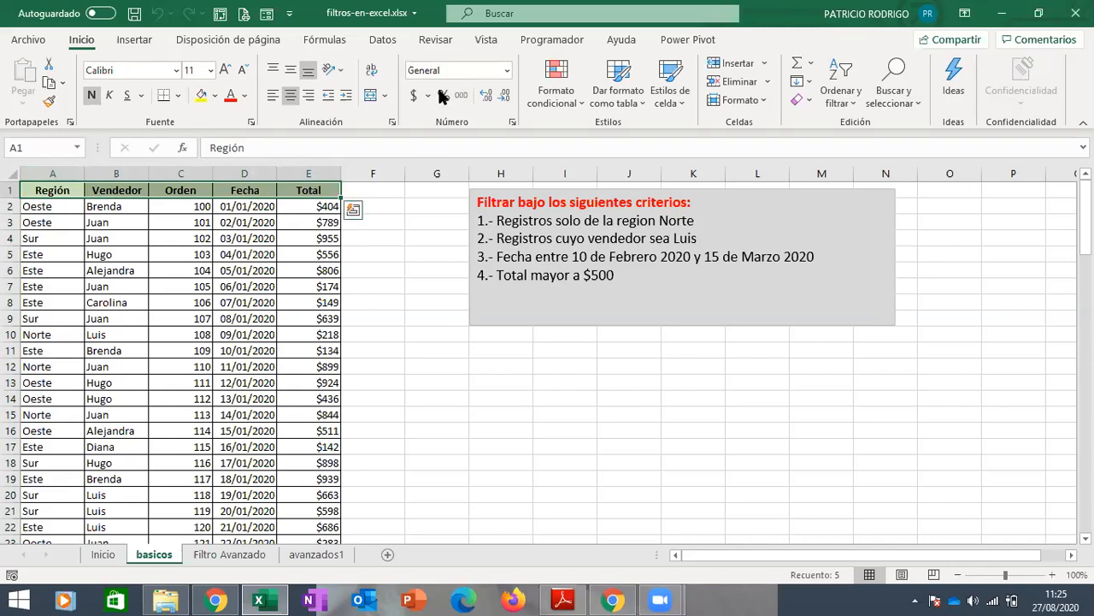
left_click(856, 98)
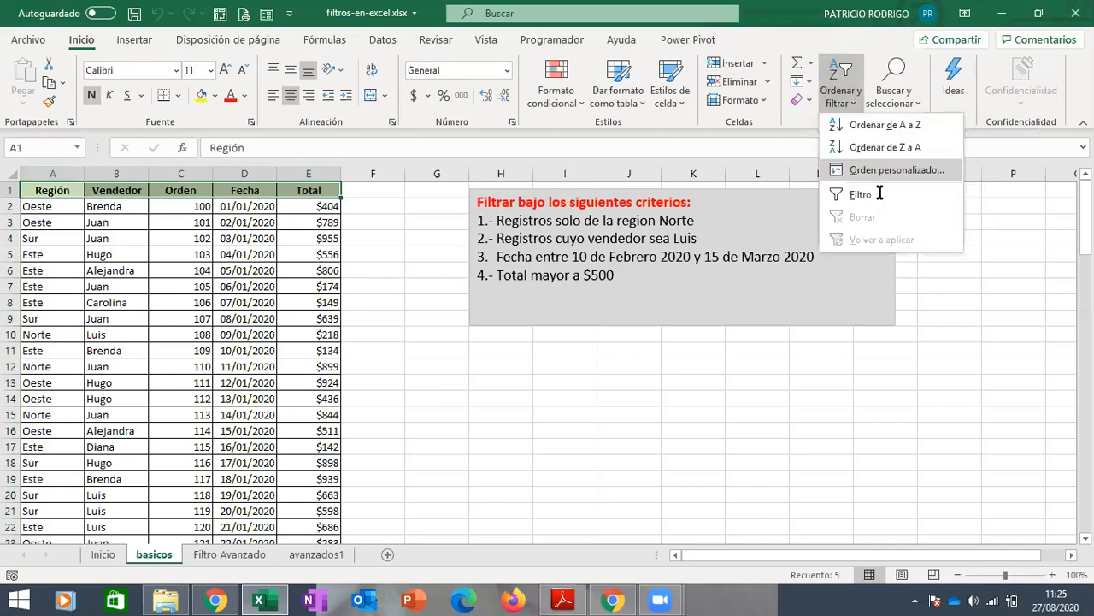
left_click(879, 194)
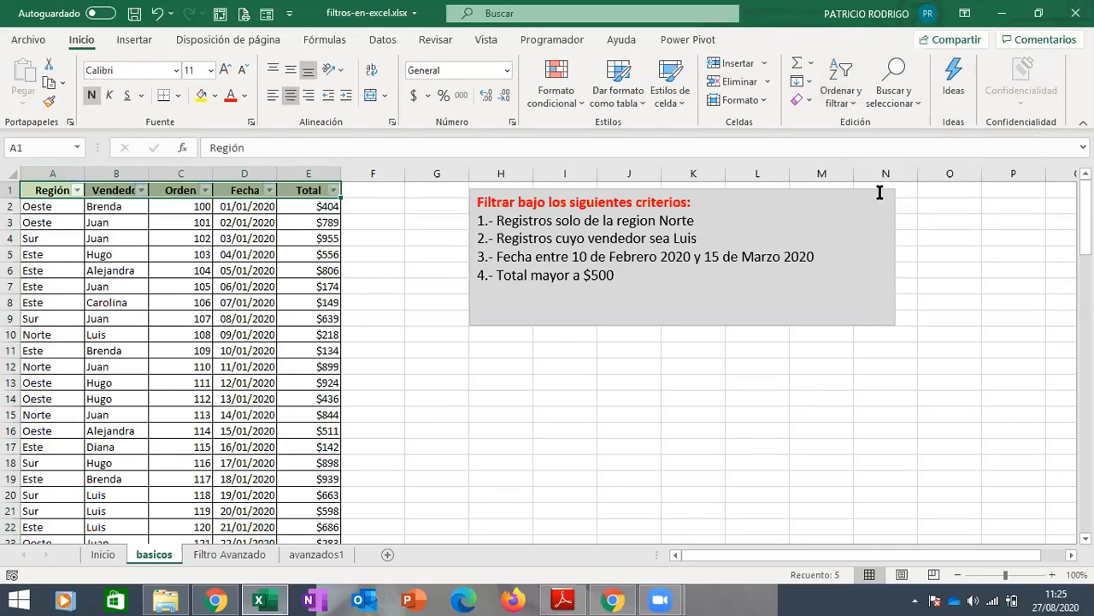
left_click(640, 394)
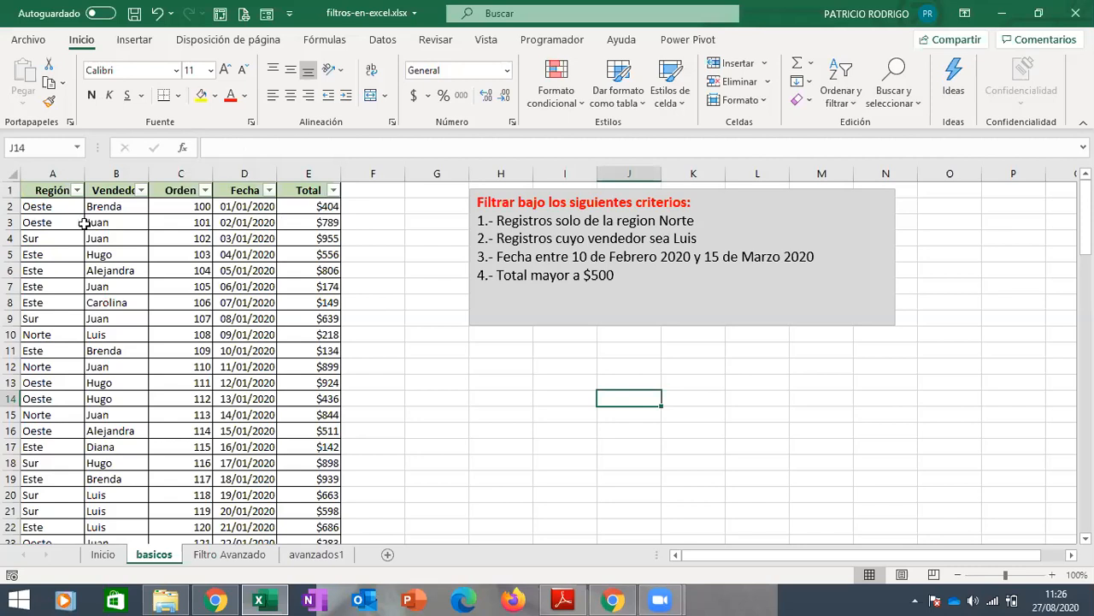
Inspect the filter options available for the Región column
left_click(51, 174)
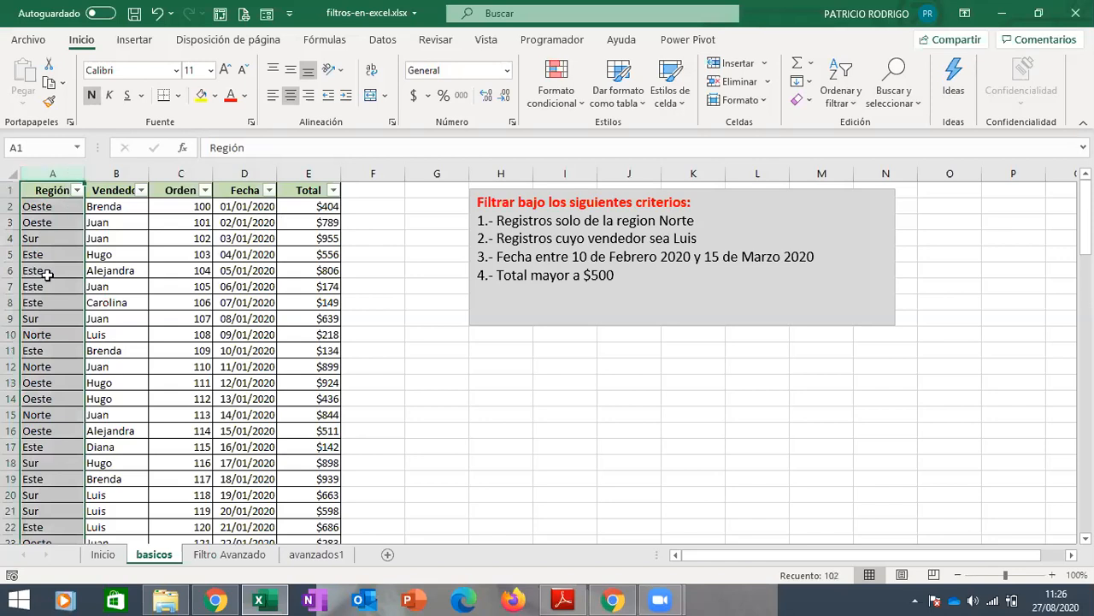
left_click(76, 190)
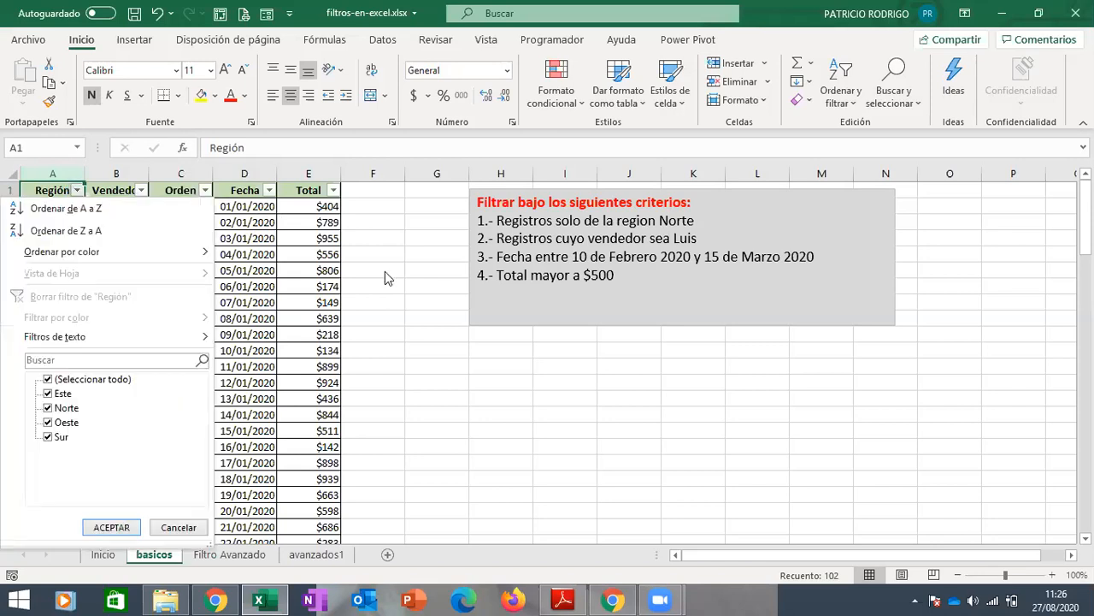
left_click(412, 270)
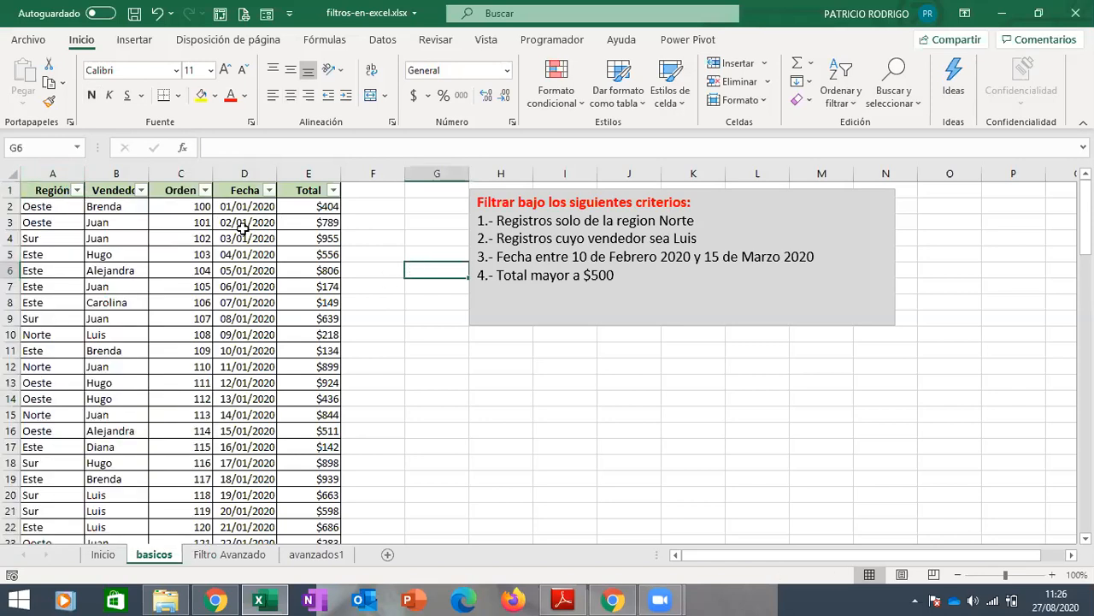
Filter the Región column by value so that only Norte records are shown
left_click(76, 190)
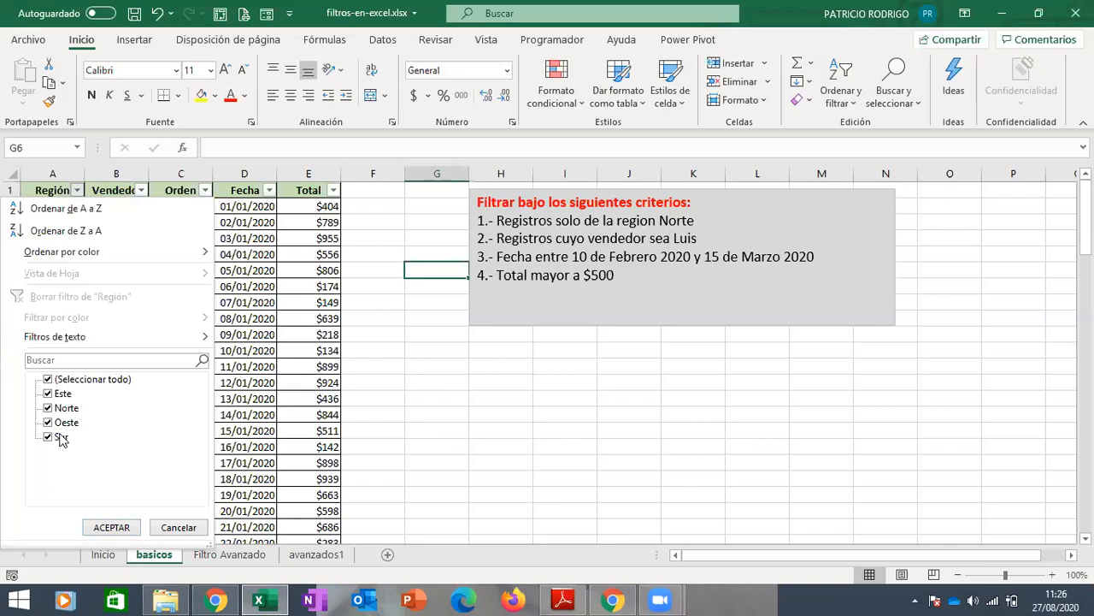
left_click(49, 380)
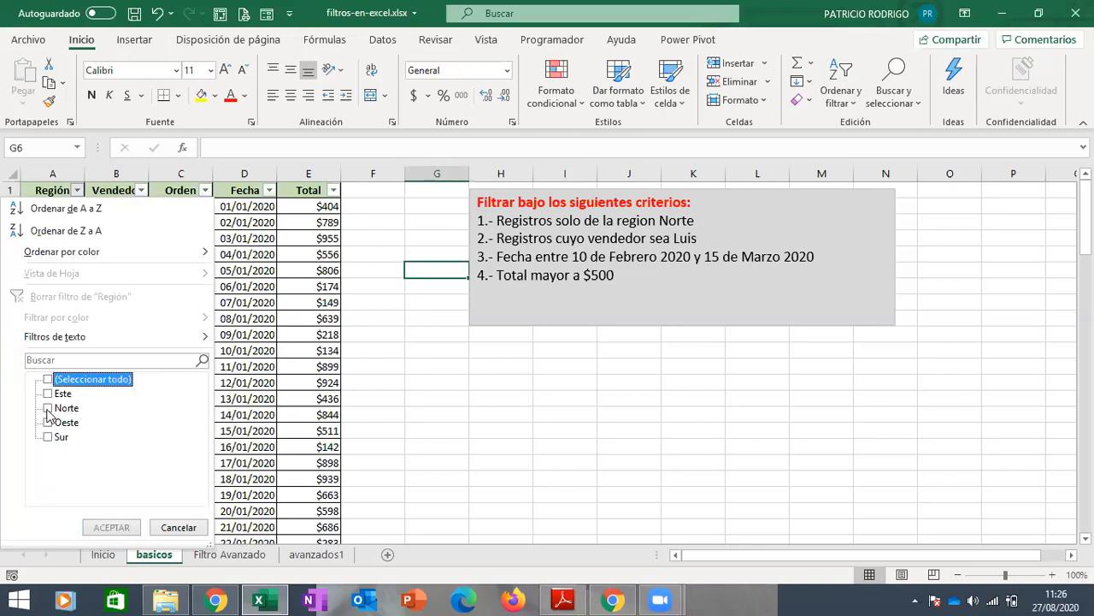
left_click(48, 409)
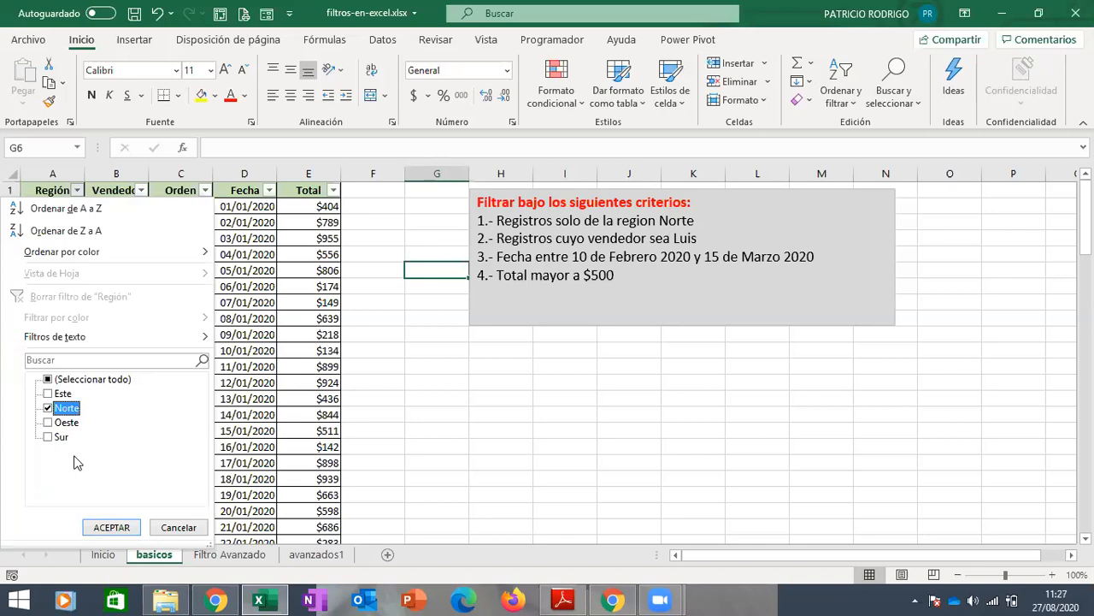
left_click(111, 526)
left_click(405, 415)
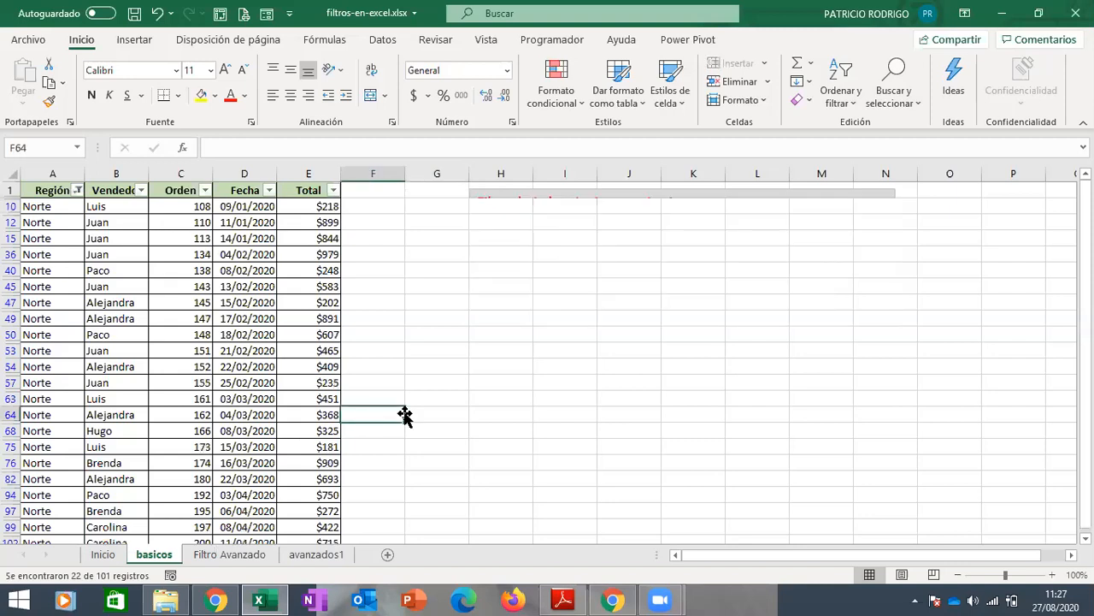
Examine the filtered Norte records down to the end of the table and back up to the header row
key("Down")
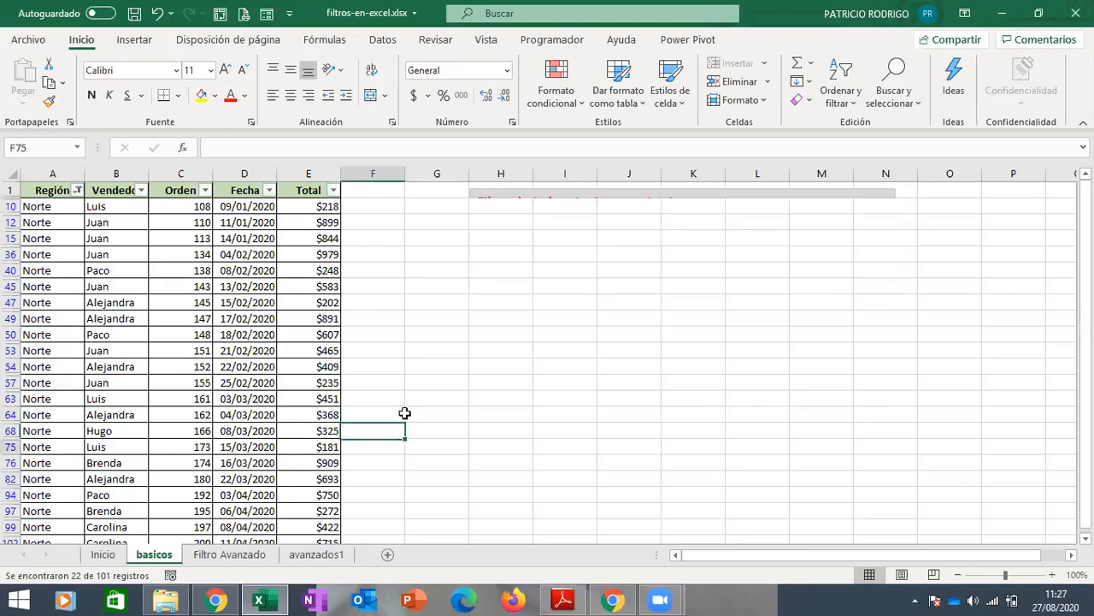
key("Down")
key("Down")
key("Down")
key("Down")
key("Down")
key("Down")
key("Down")
key("Down")
key("Down")
key("Down")
key("Down")
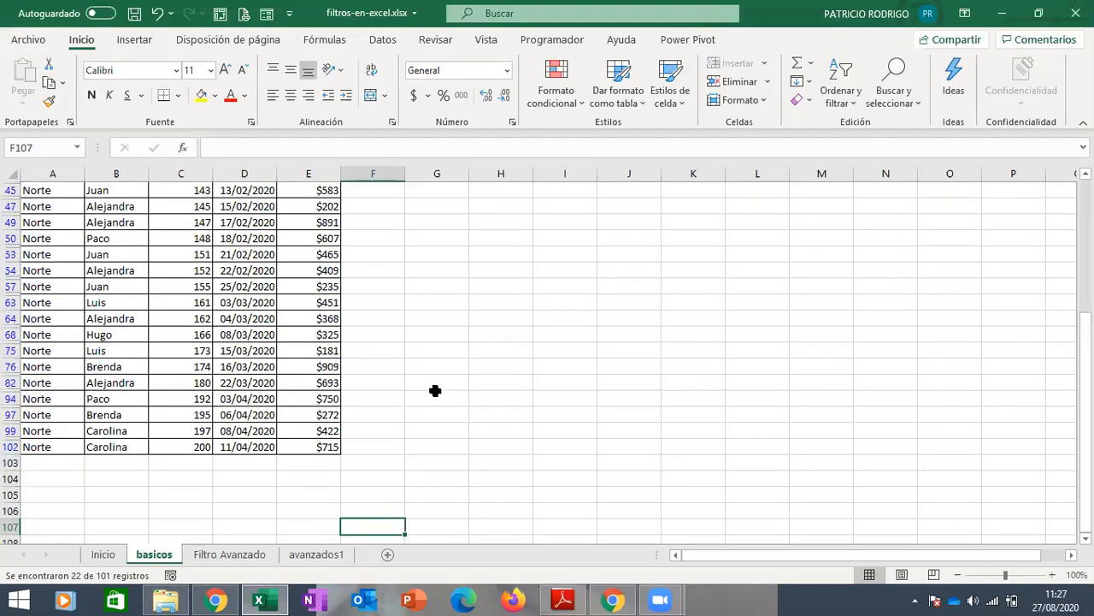
left_click(427, 400)
key("Up")
key("Up")
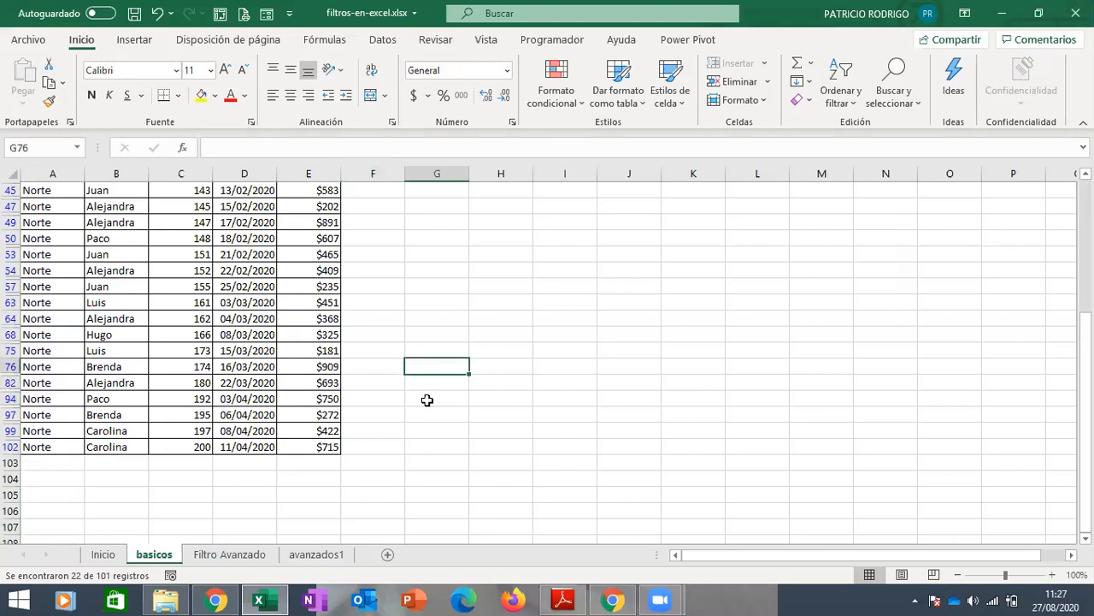
key("Up")
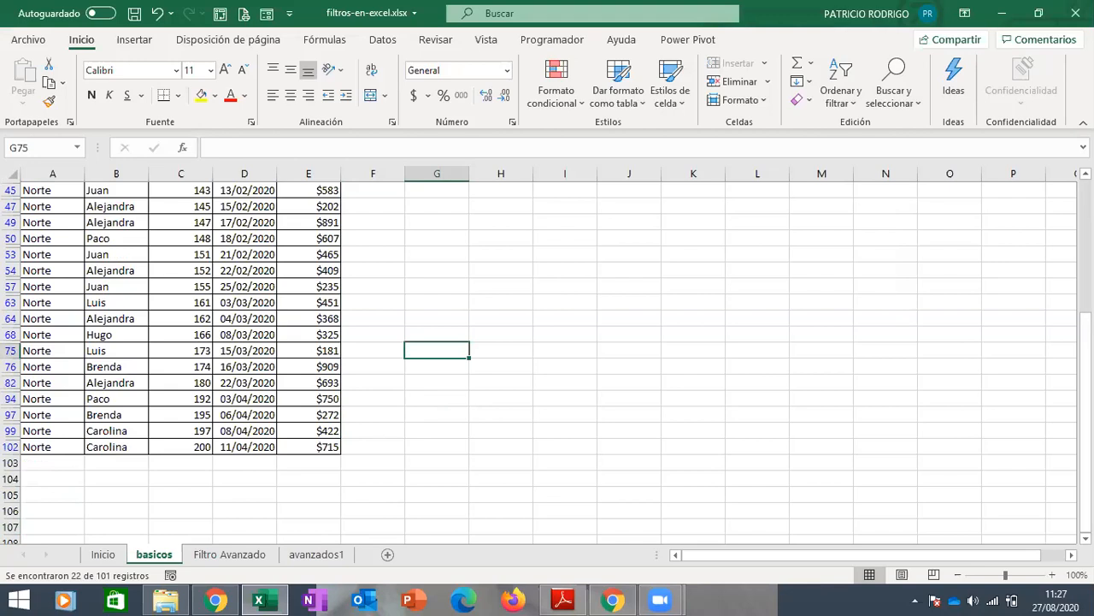
scroll(547, 359, "up", 2)
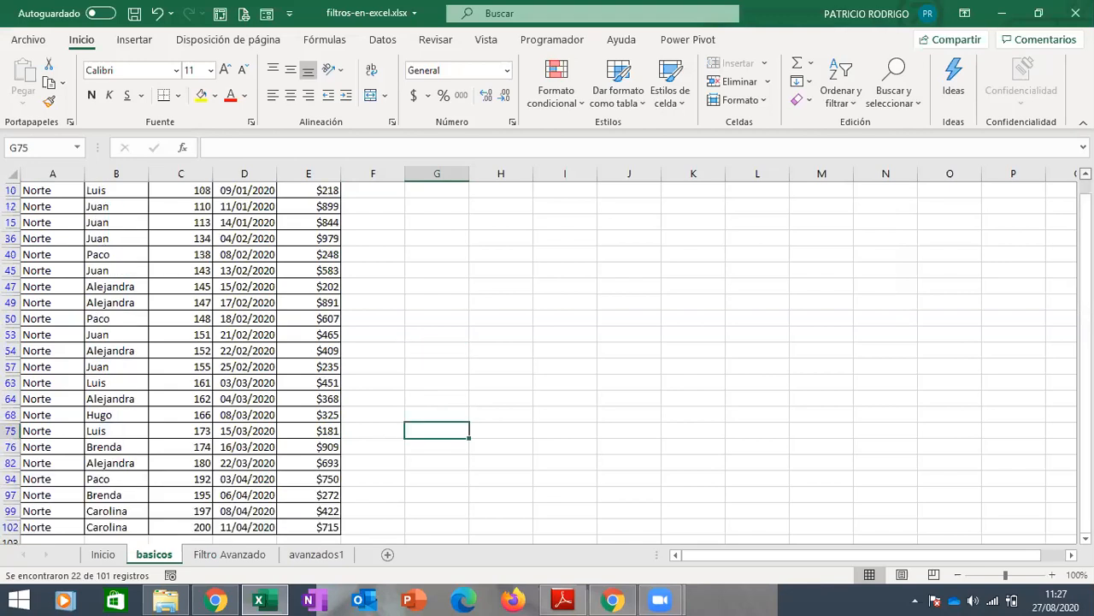
scroll(548, 359, "up", 1)
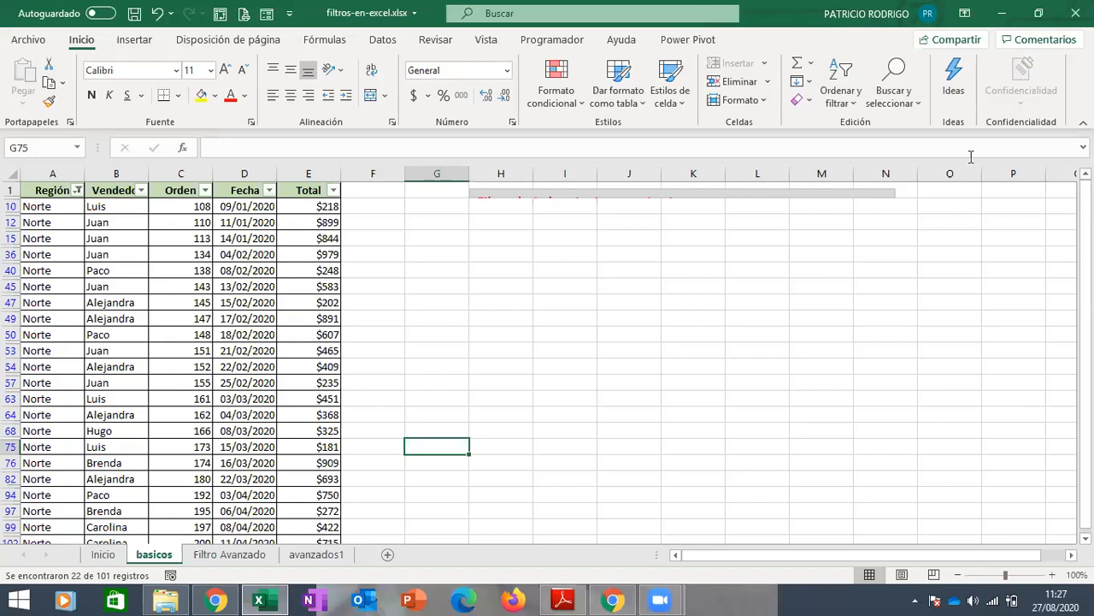
Clear the Región filter and filter the column again with the text condition "es igual a" Norte
left_click(76, 191)
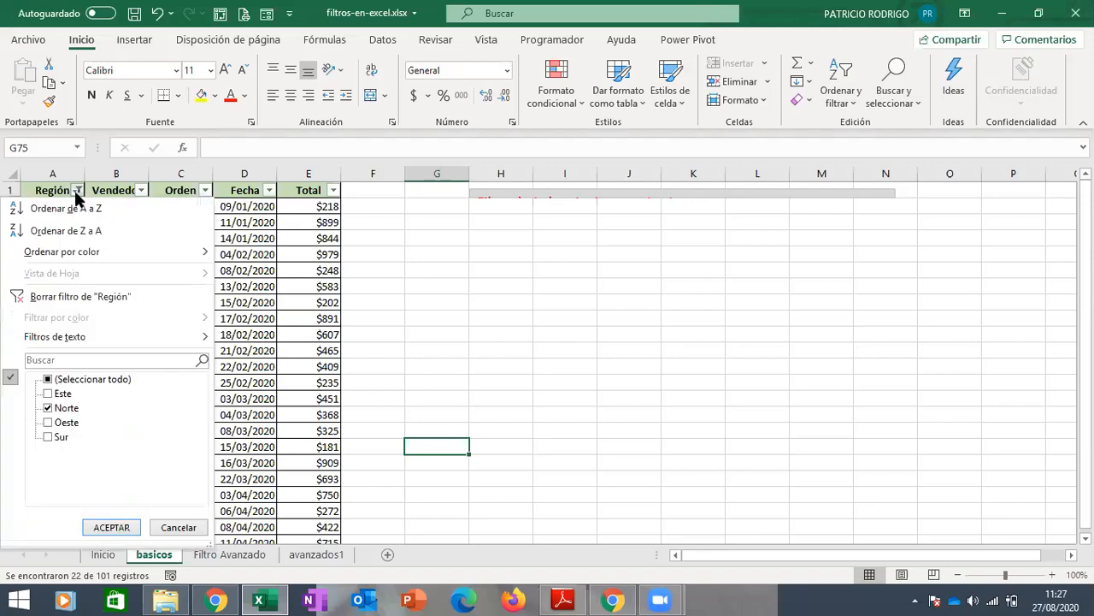
left_click(83, 298)
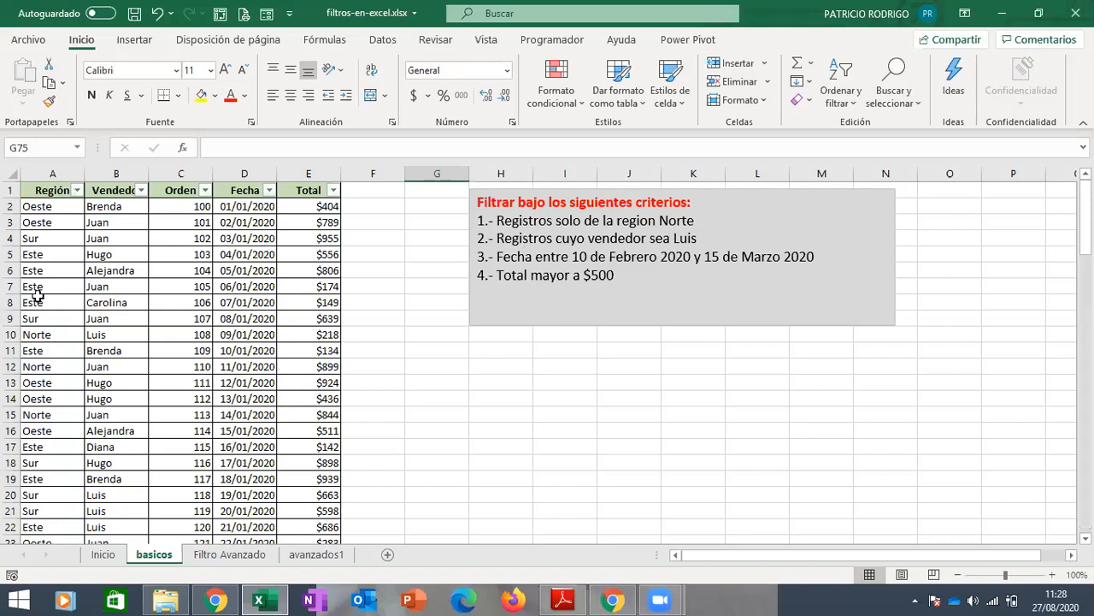
left_click(77, 191)
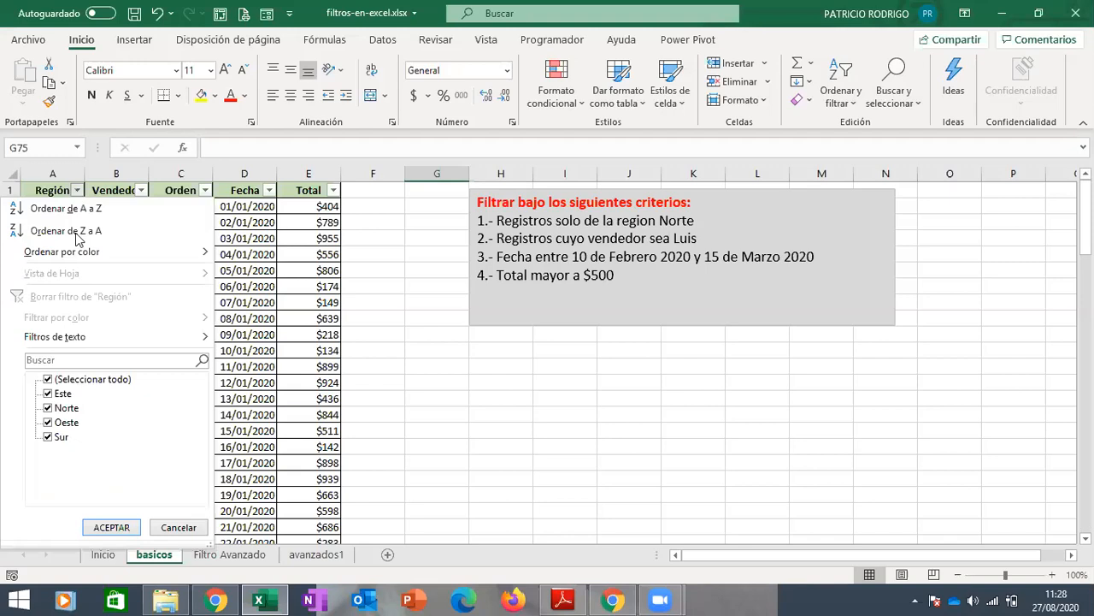
mouse_move(84, 341)
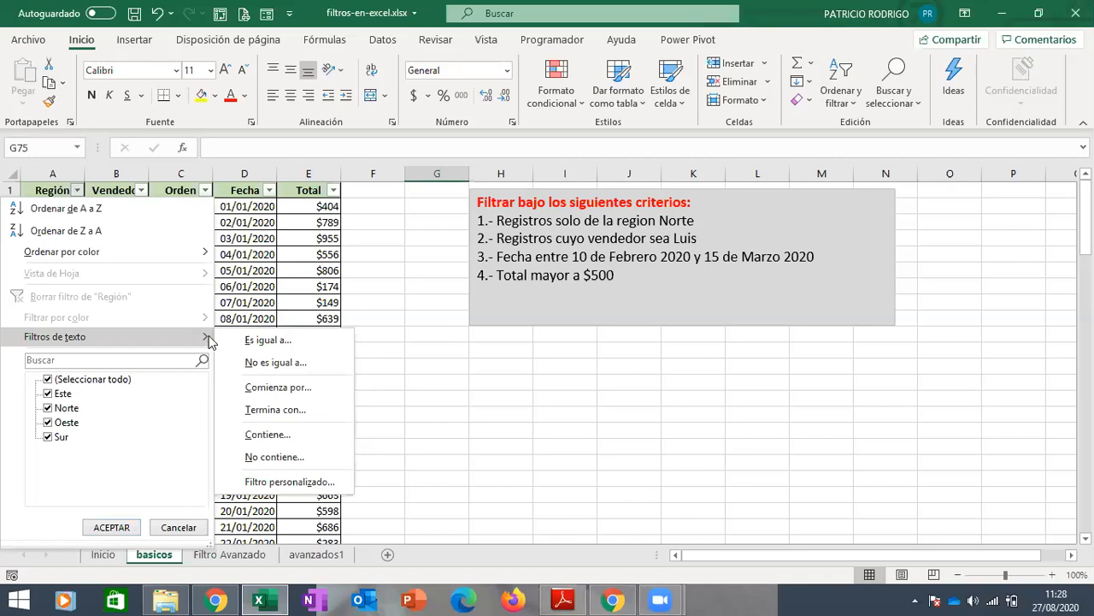
left_click(317, 350)
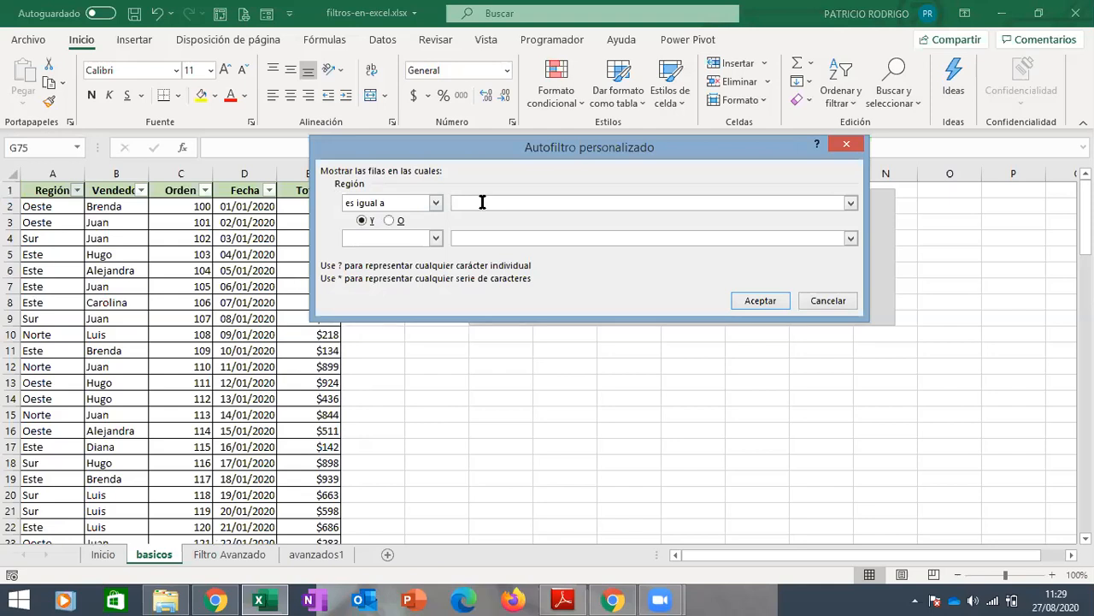
type("Norte")
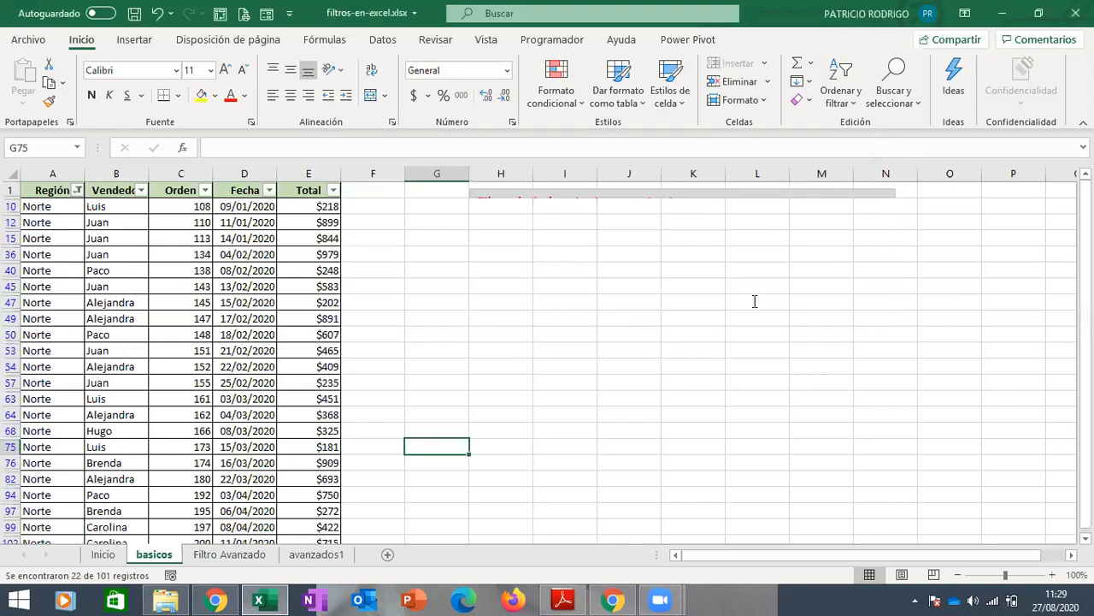
left_click(437, 428)
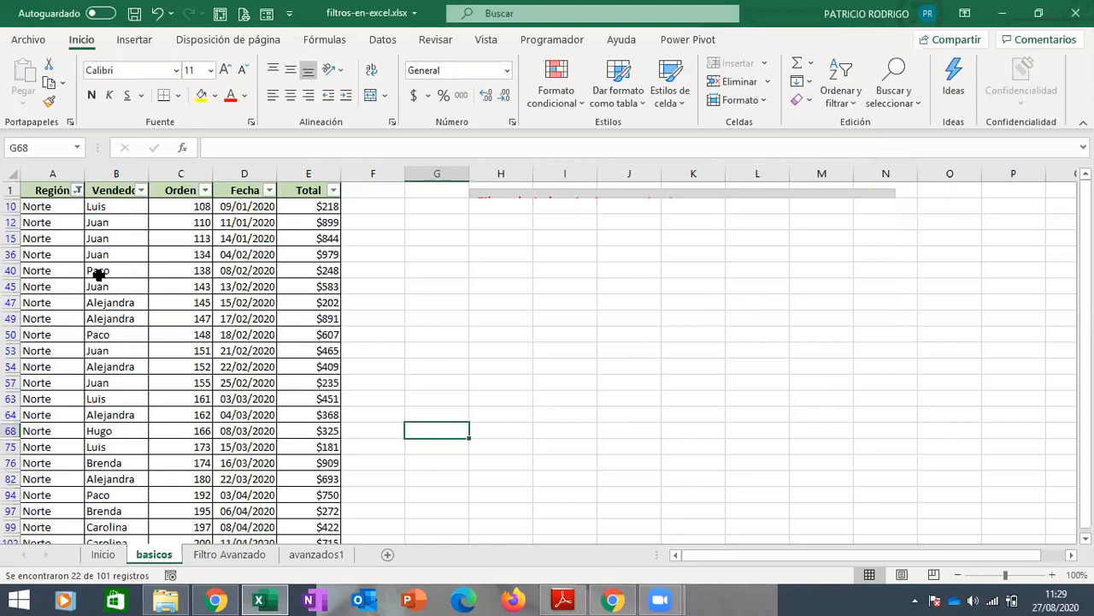
Clear the text filter from the Región column to restore all records
left_click(78, 192)
left_click(76, 297)
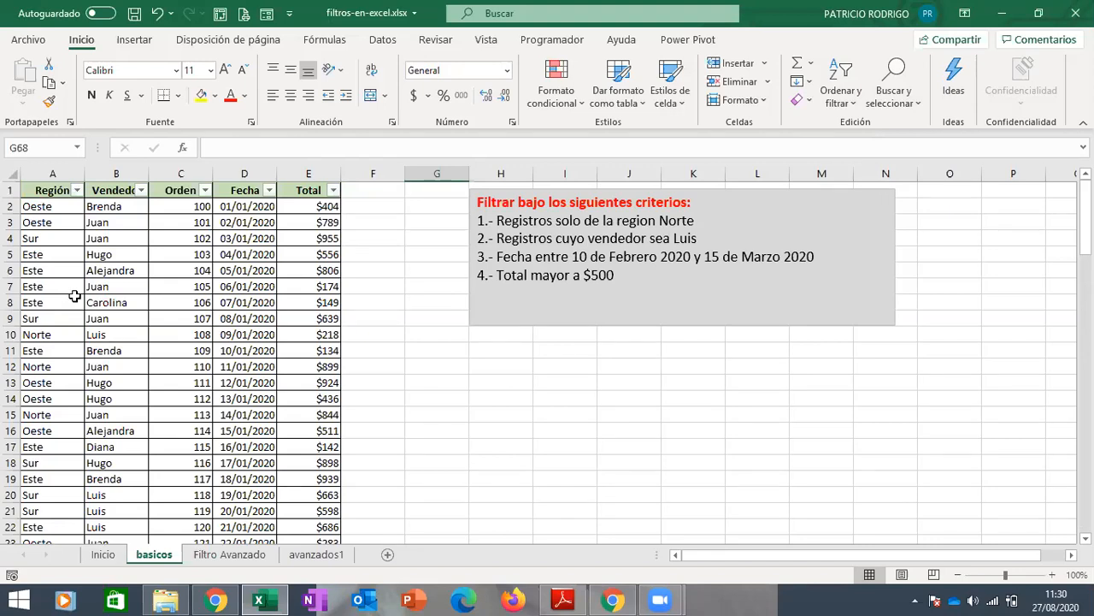
Filter the Vendedor column with the text condition "es igual a" for the seller named in criterion 2
left_click(142, 190)
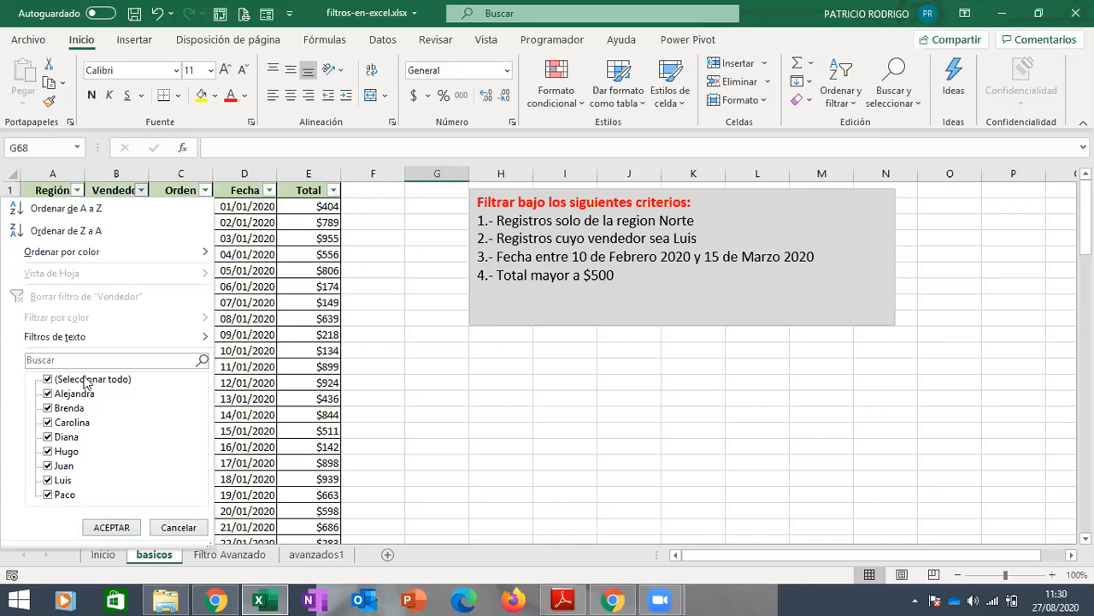
mouse_move(111, 340)
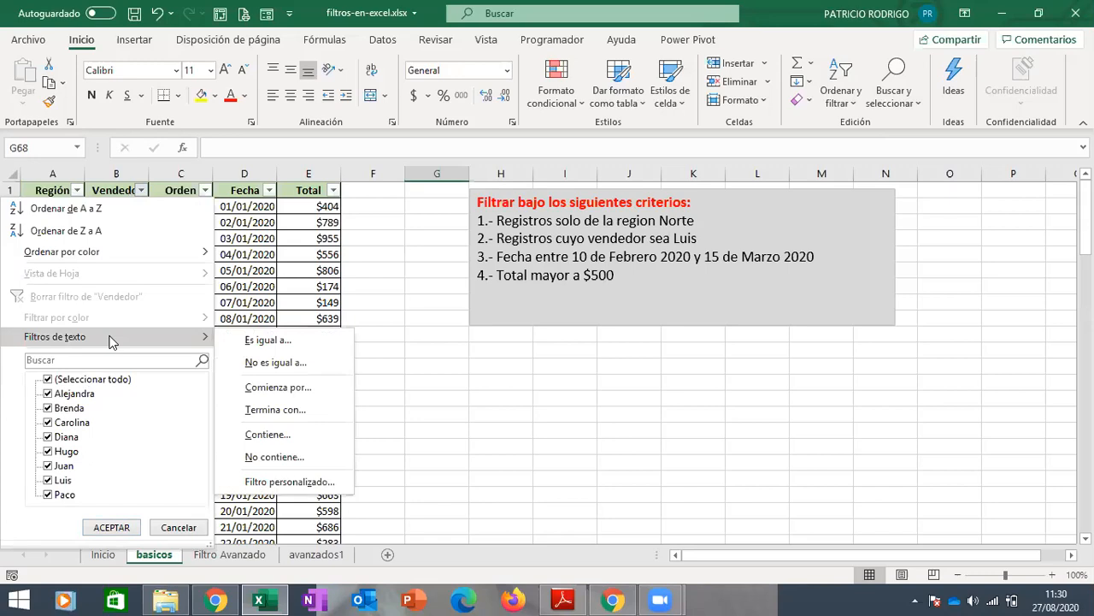
left_click(261, 342)
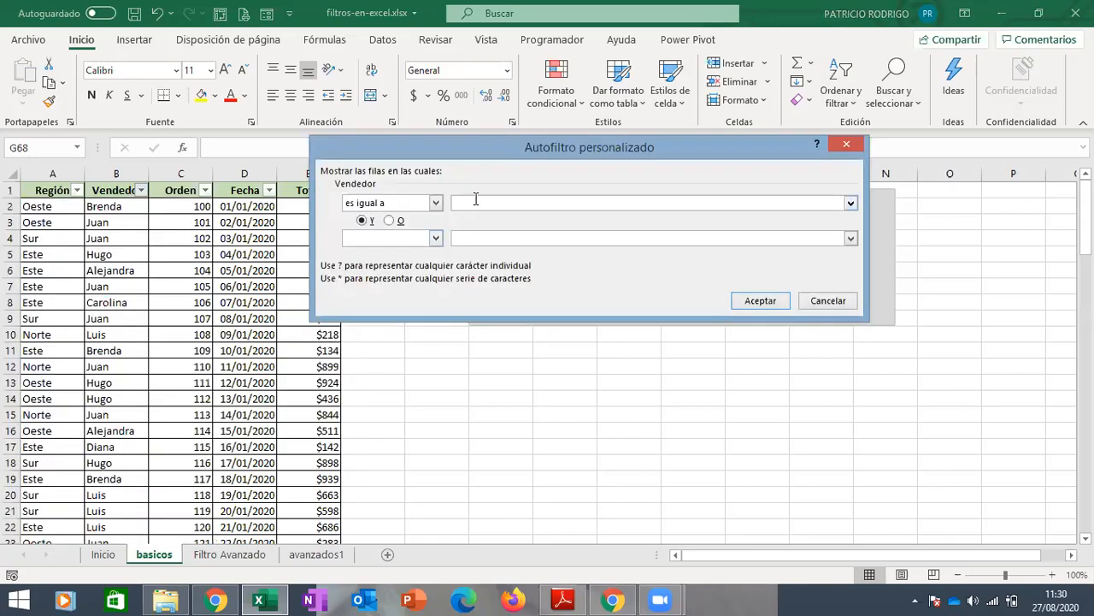
type("Luis")
left_click(745, 301)
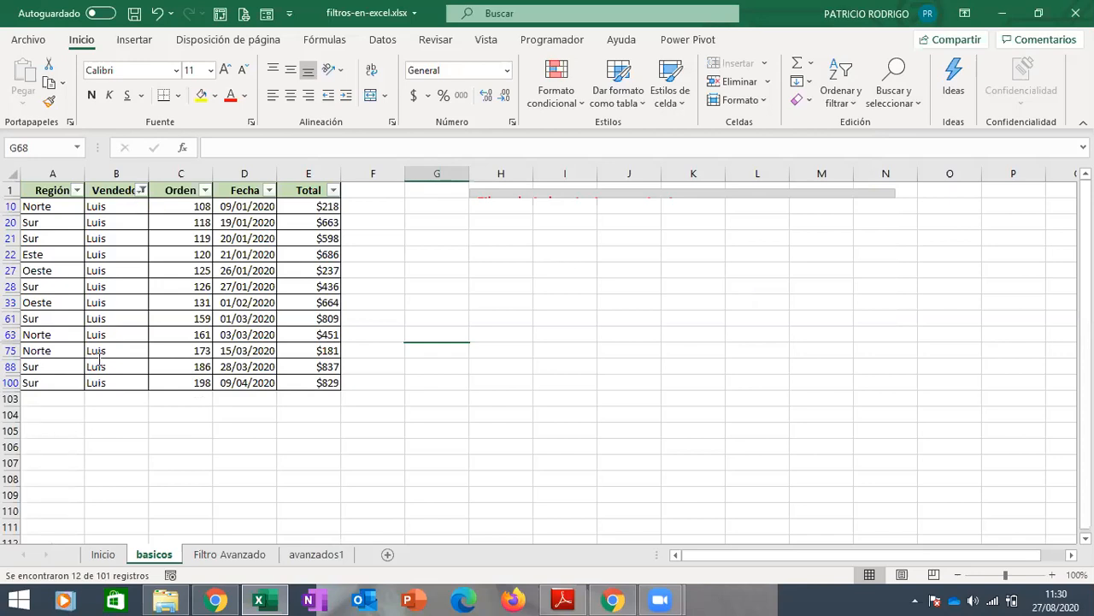
Clear the filter from the Vendedor column to restore all records
left_click(141, 190)
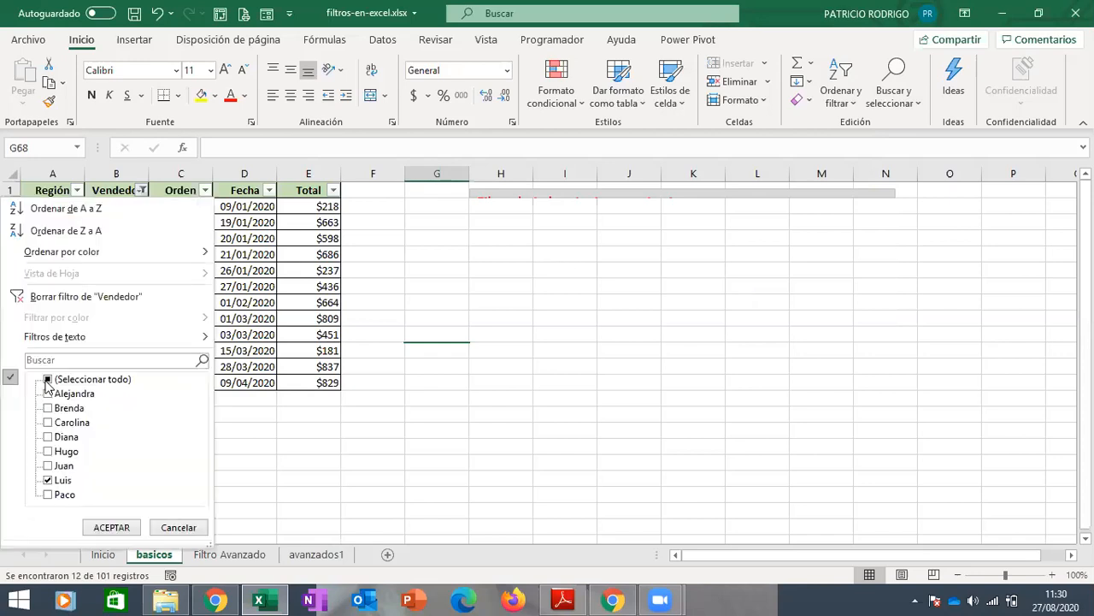
left_click(83, 297)
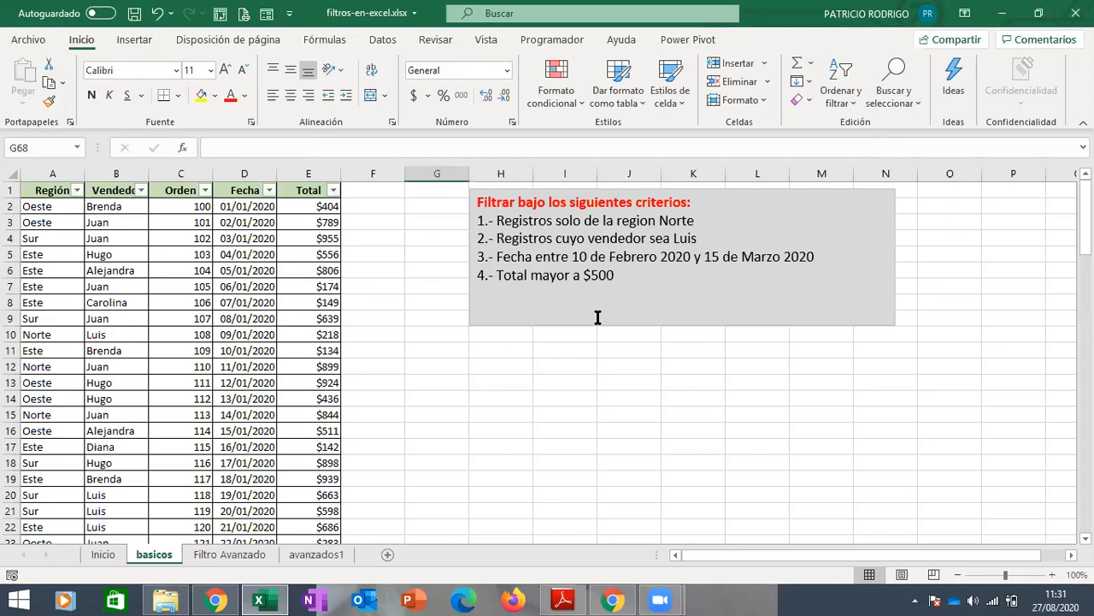
Start a between-dates filter on the Fecha column with 10/02/2020 as the "es posterior o igual a" date
left_click(268, 192)
mouse_move(212, 347)
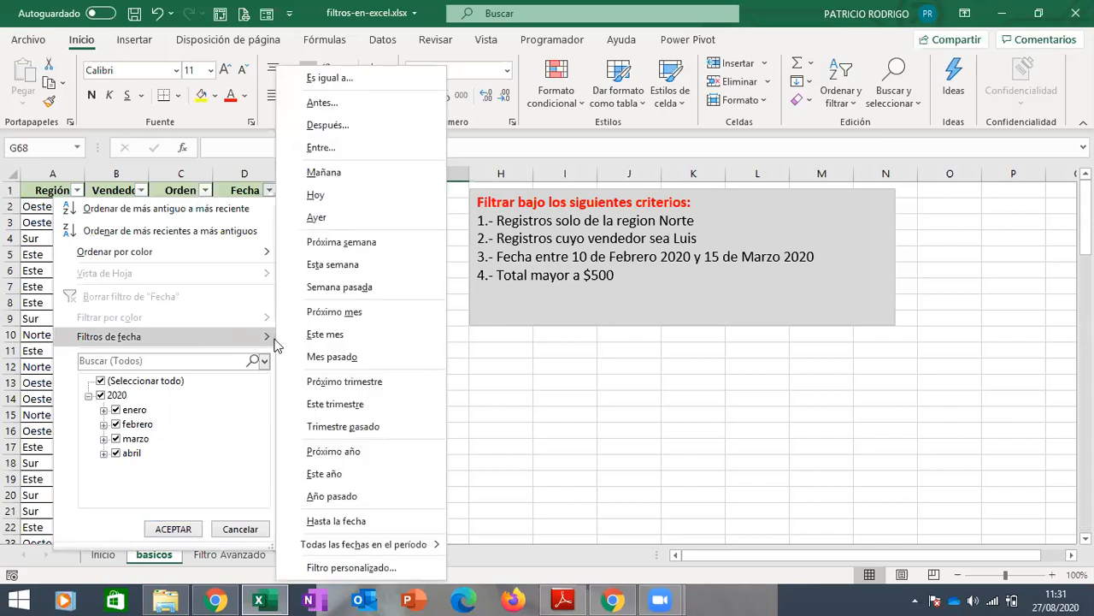
left_click(366, 153)
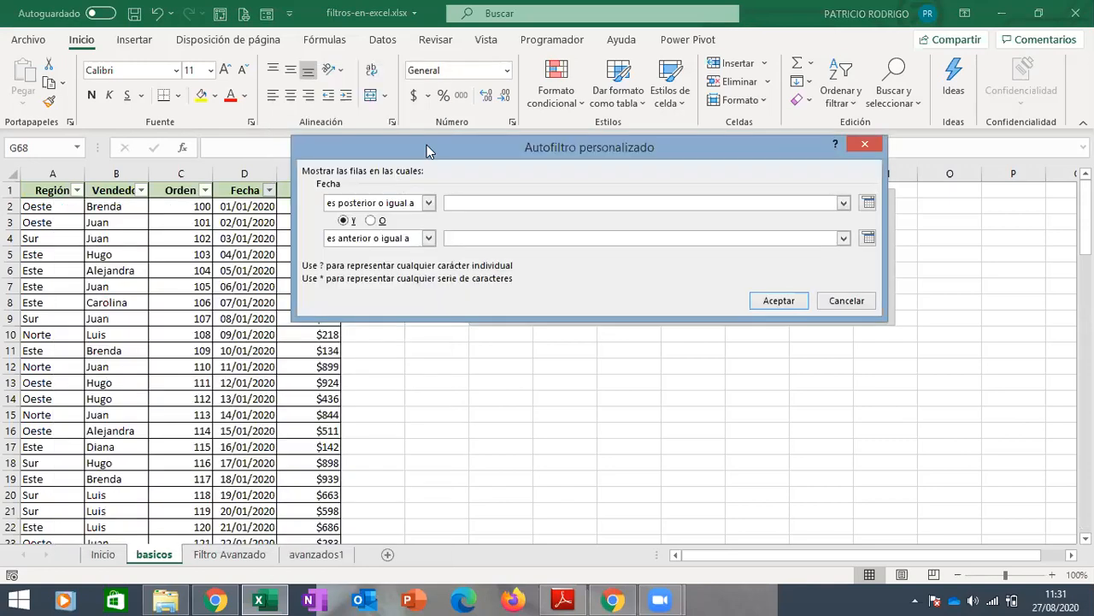
left_click_drag(427, 145, 492, 297)
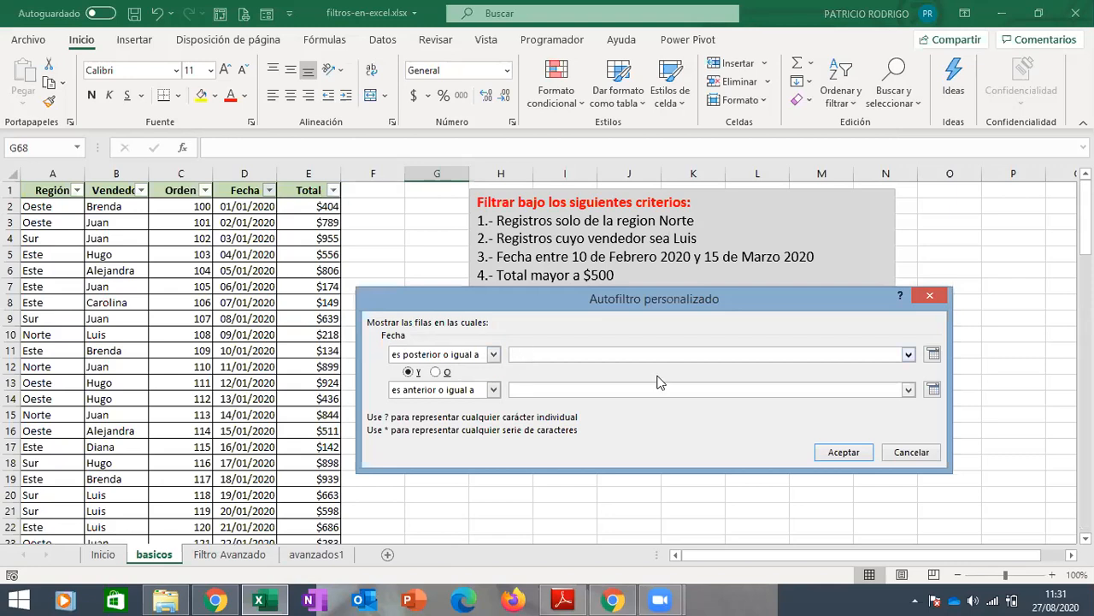
left_click(933, 355)
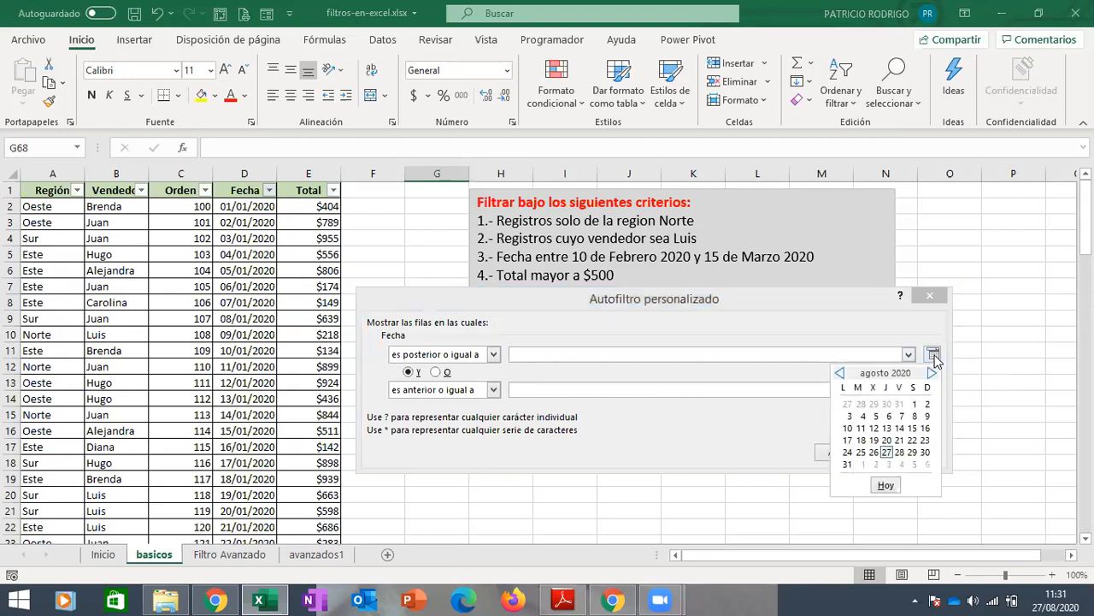
left_click(841, 375)
left_click(841, 374)
left_click(841, 374)
left_click(841, 375)
left_click(841, 374)
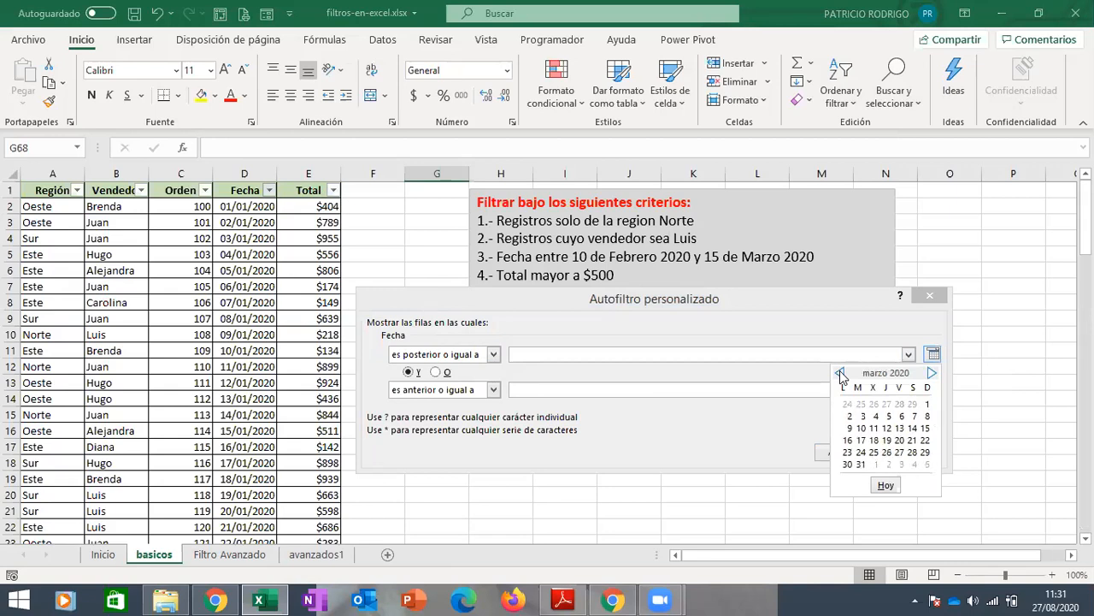
scroll(850, 430, "up", 1)
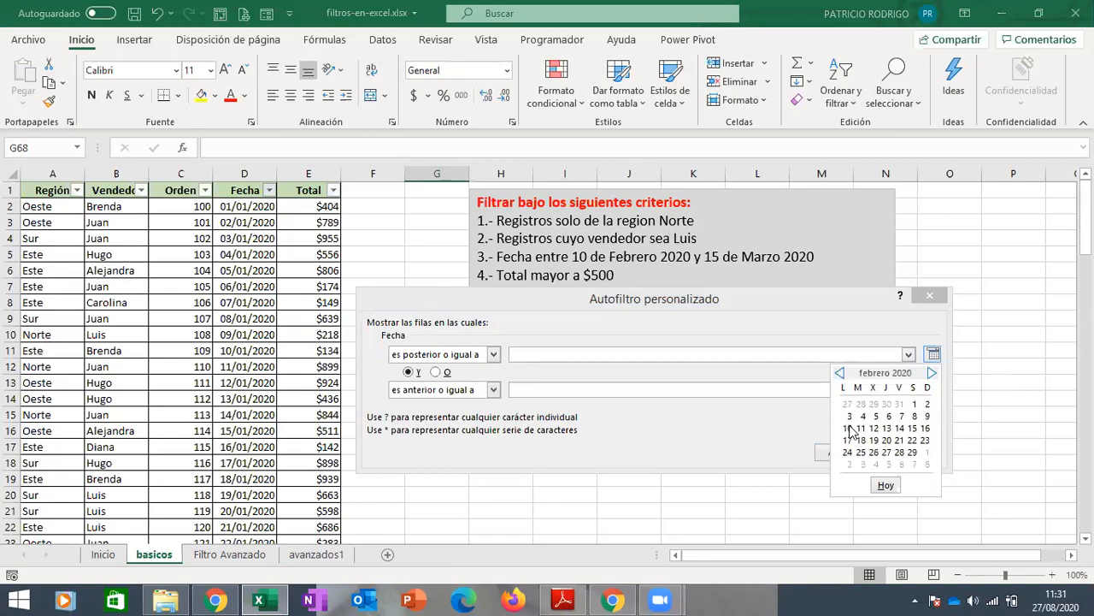
left_click(849, 428)
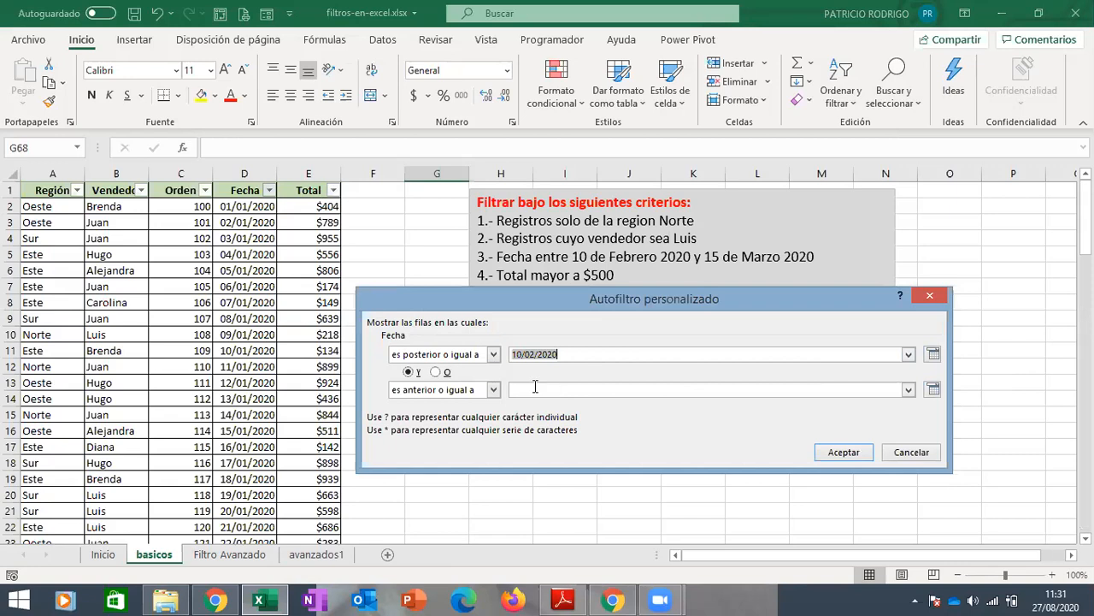
Set the "es anterior o igual a" date to 15 March 2020 and apply the Fecha filter
left_click(535, 388)
left_click(933, 391)
left_click(840, 410)
double_click(841, 409)
double_click(842, 411)
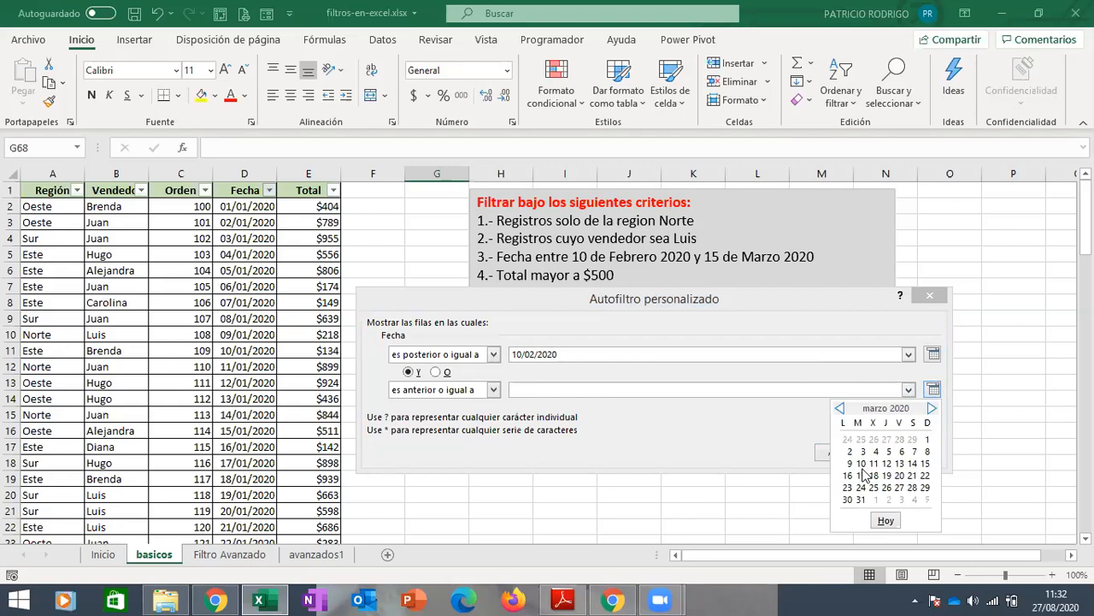
left_click(925, 464)
left_click(840, 453)
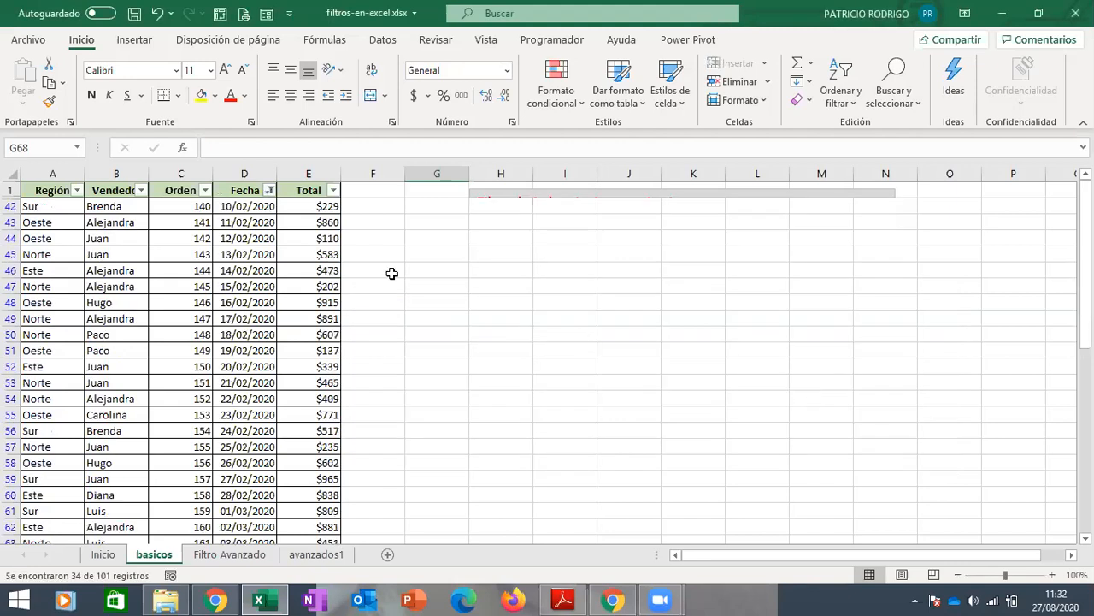
Examine the date-filtered records down to the end of the table and return to the header row
left_click(420, 276)
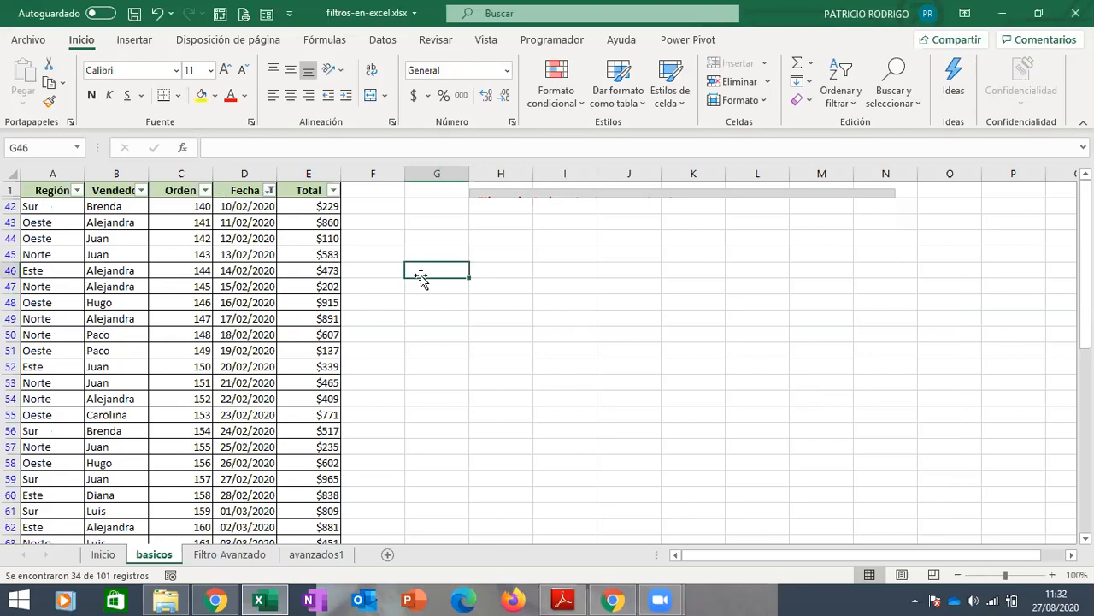
key("Down")
key("Down")
key("Down")
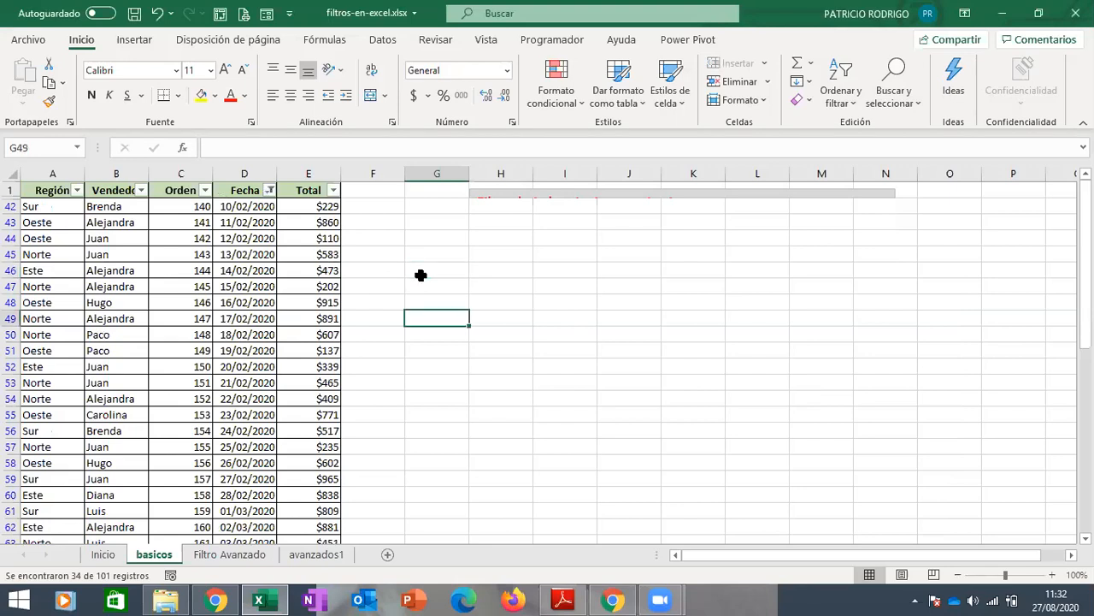
key("Down")
key("Down")
key("Down")
key("Down")
key("Down")
key("Down")
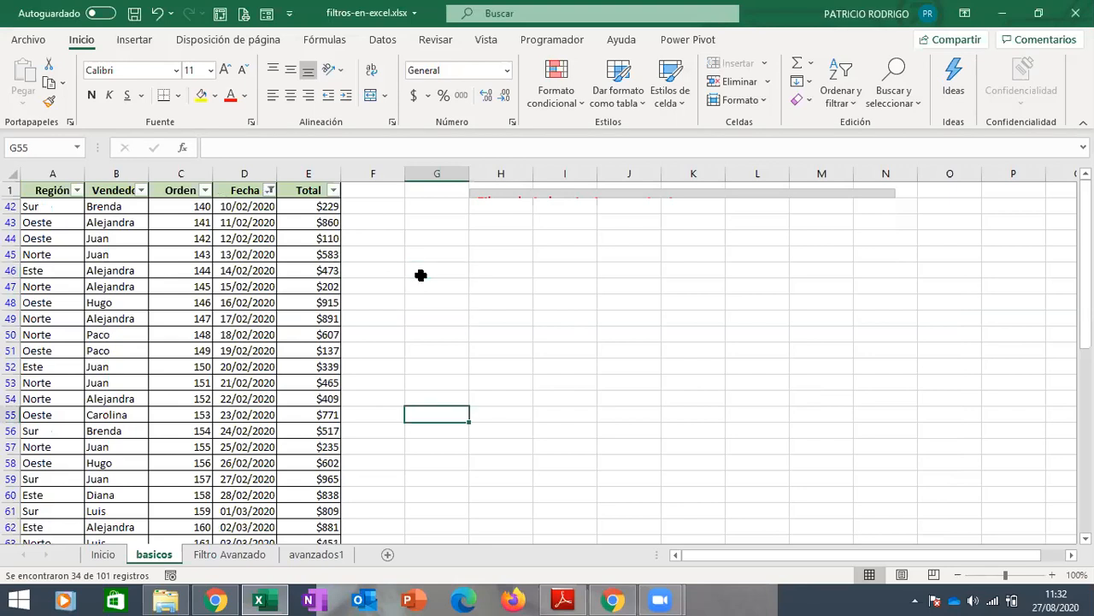
key("Down")
key("Down")
key("Down")
key("Down")
key("Down")
key("Down")
key("Down")
key("Down")
key("Down")
key("Down")
key("Down")
key("Down")
key("Down")
key("Down")
key("Down")
key("Down")
key("Down")
key("Down")
key("Down")
key("Down")
key("Down")
key("Down")
key("Down")
key("Down")
key("Down")
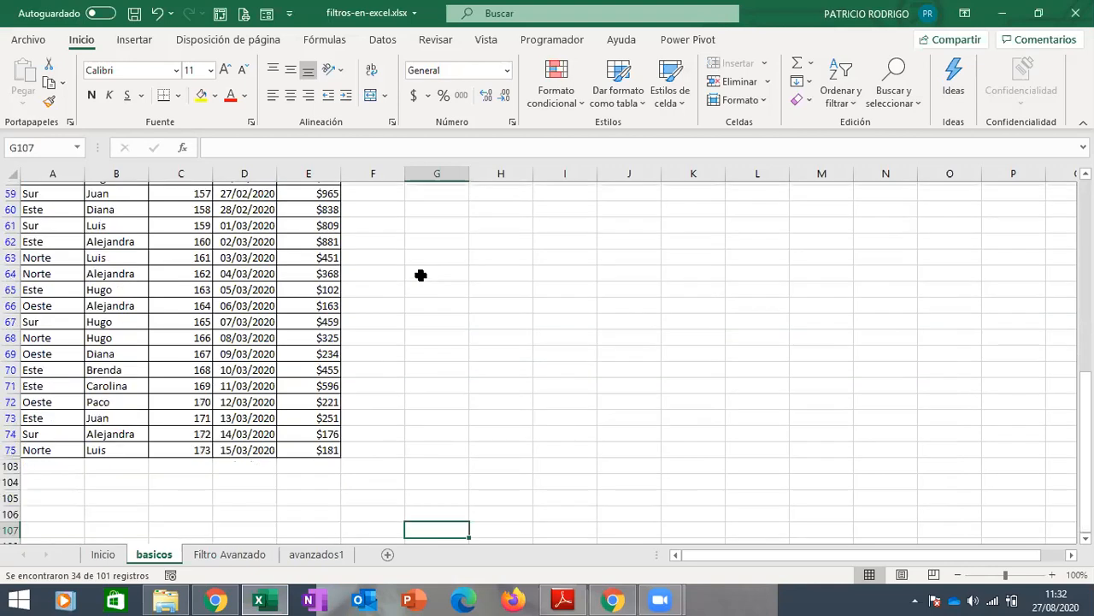
key("Up")
key("Up")
key("Up")
key("Up")
key("Up")
key("Up")
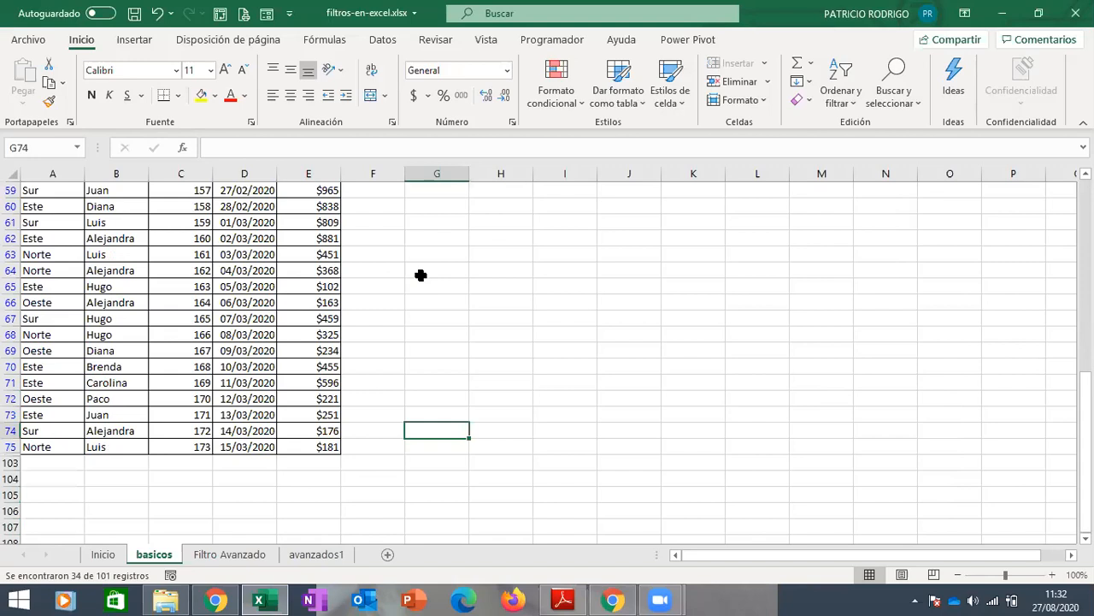
key("ctrl+Up")
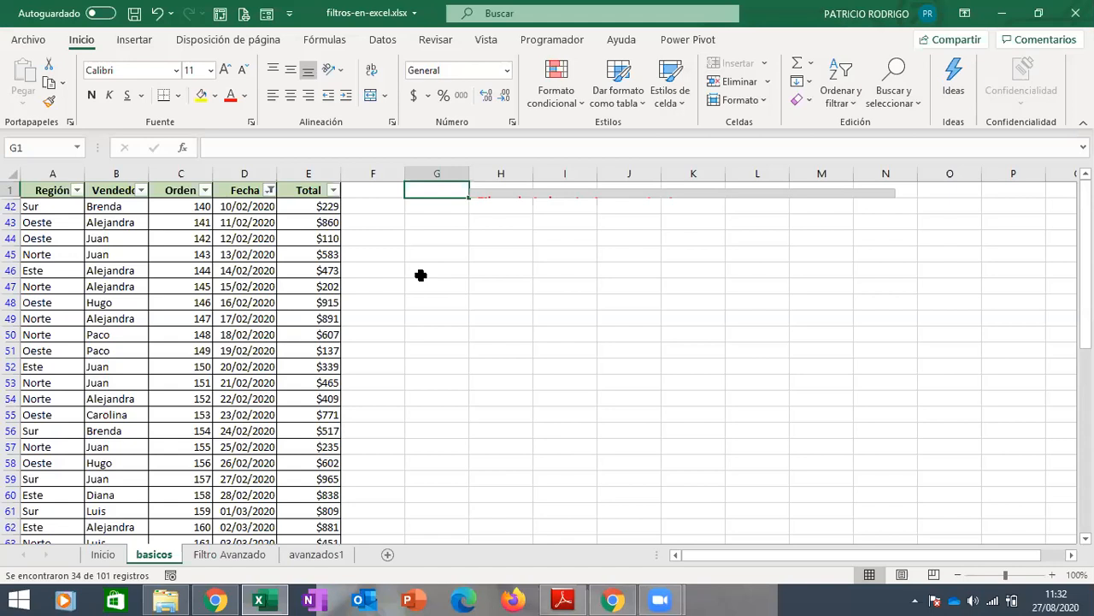
Clear the filter from the Fecha column to restore all records
left_click(269, 191)
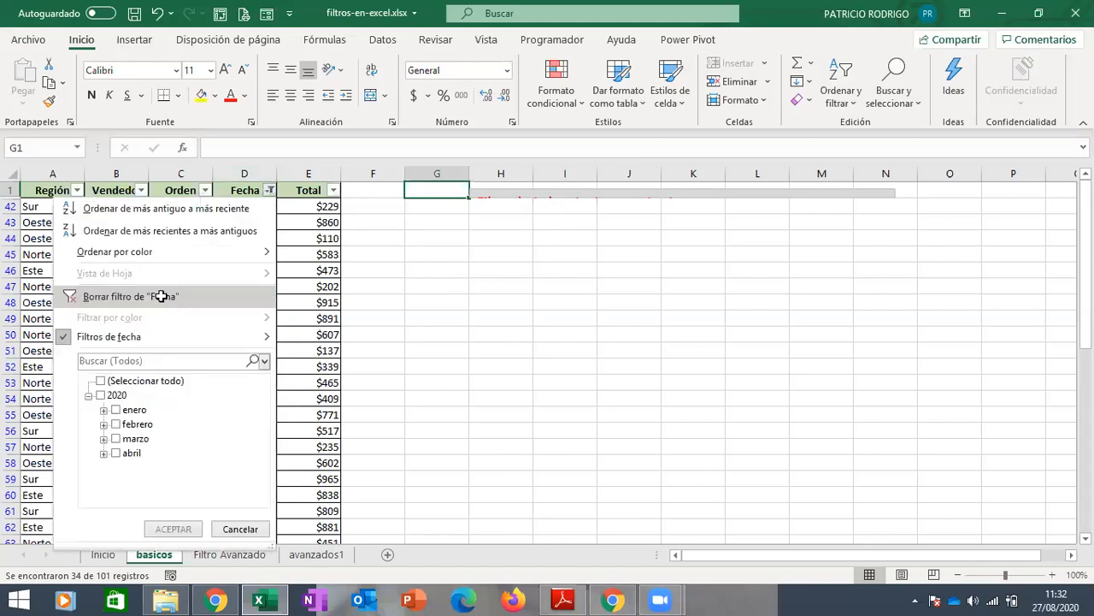
left_click(627, 374)
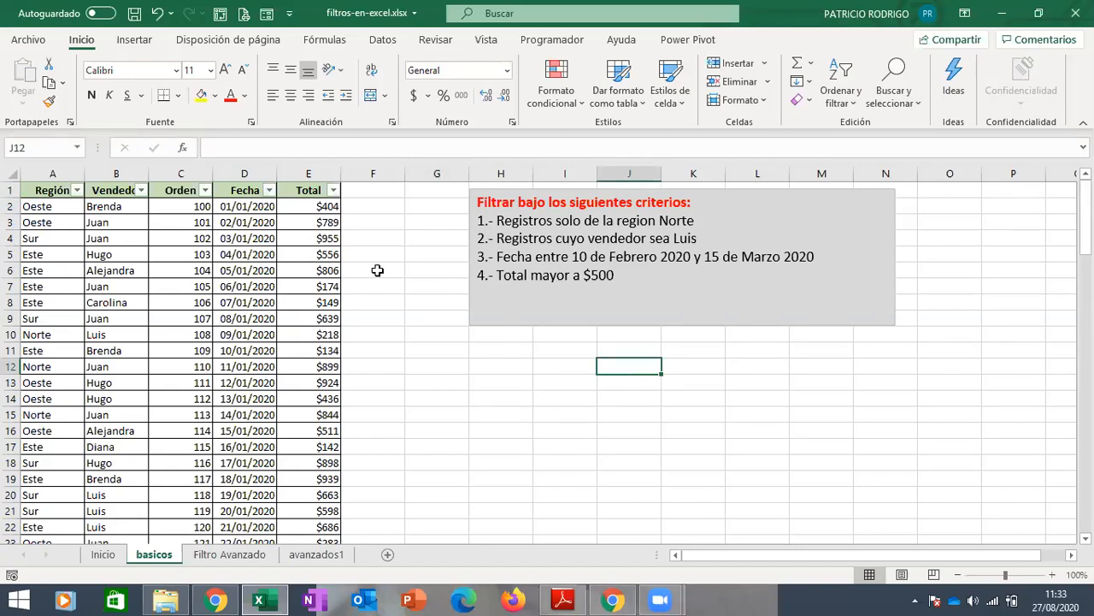
Filter the Total column with the number condition "es mayor que" 500
left_click(333, 190)
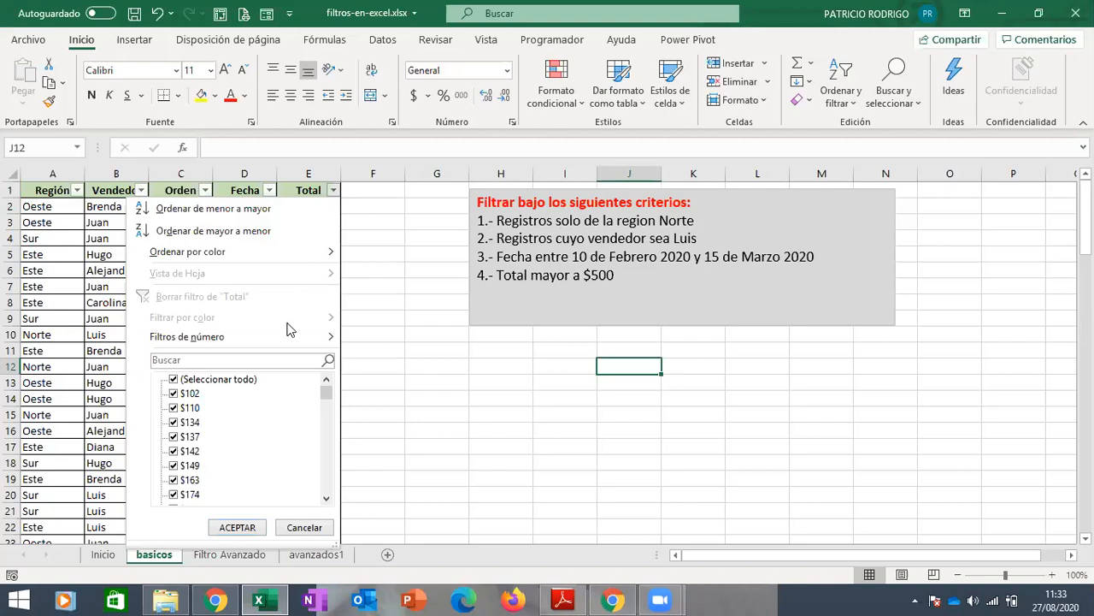
mouse_move(282, 343)
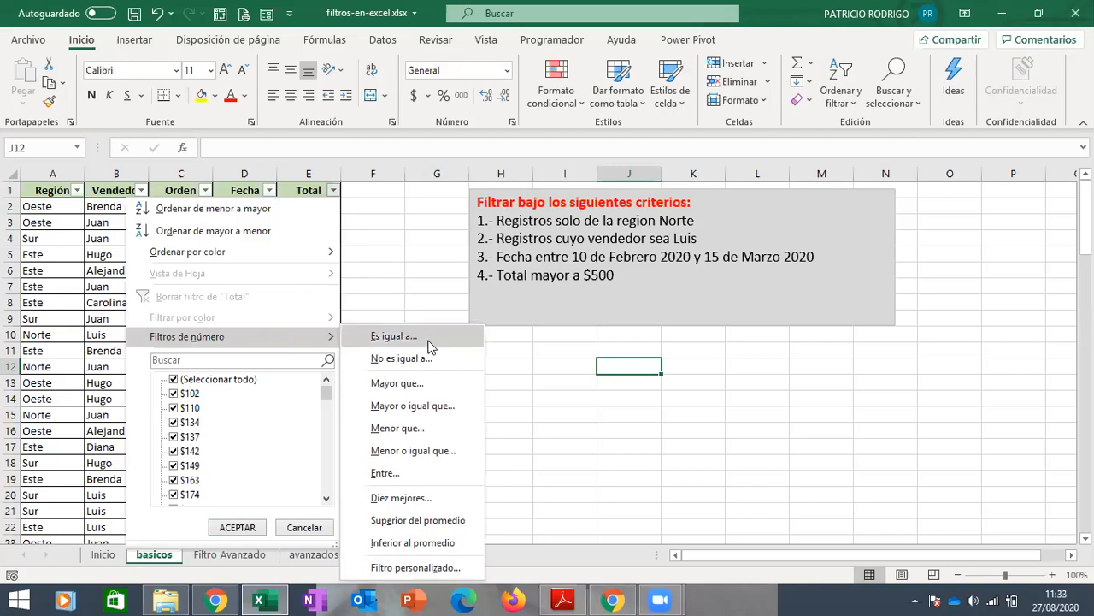
left_click(419, 384)
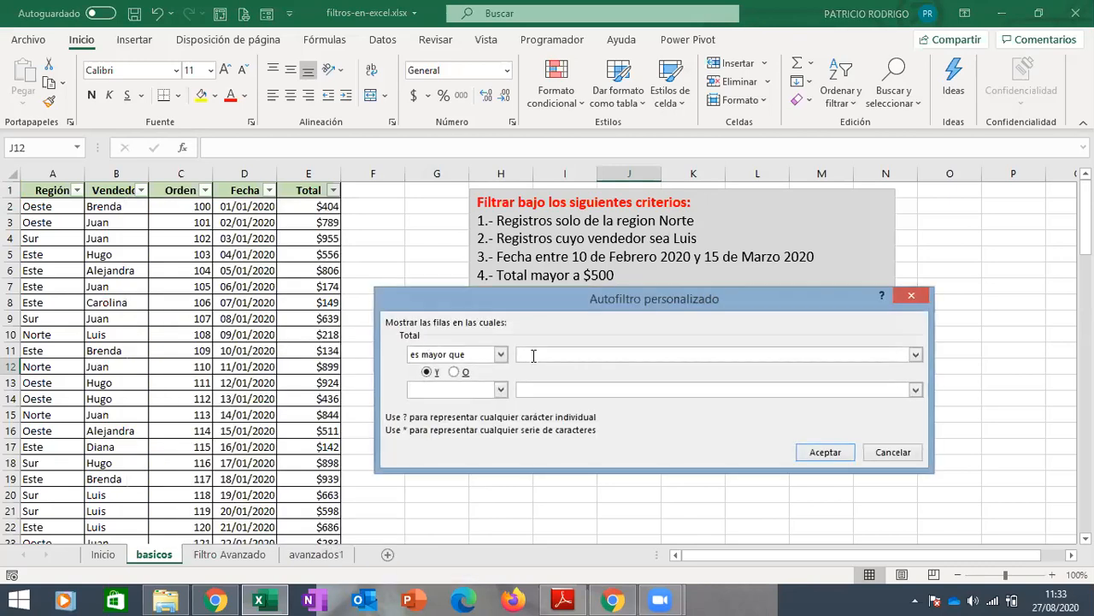
type("500")
left_click(816, 451)
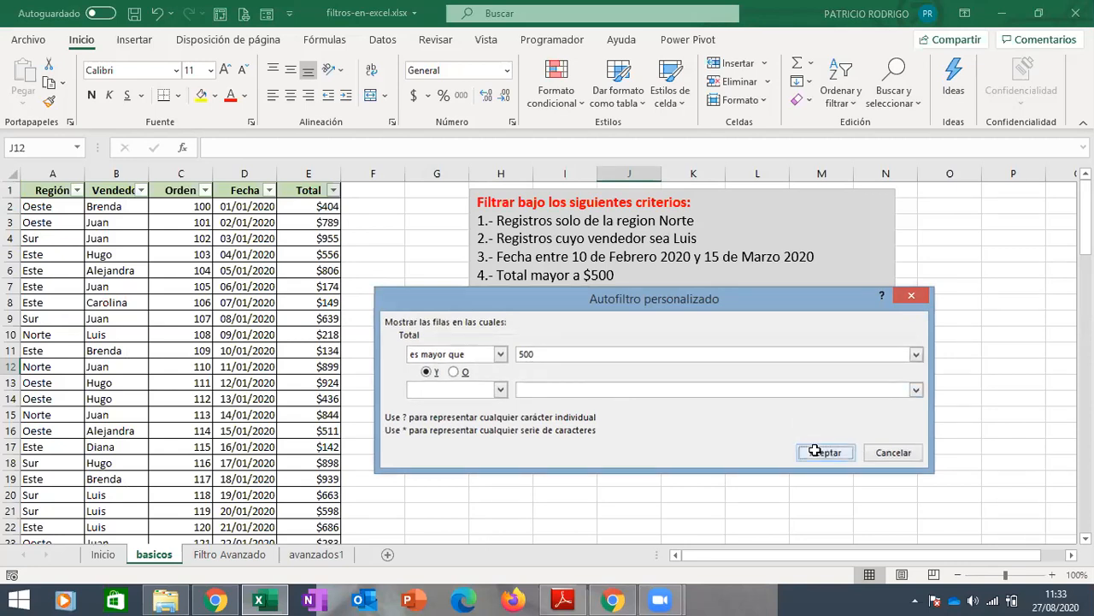
Examine the Total values of the filtered records down the table and return to the header row
left_click(358, 209)
key("Down")
key("Down")
key("Down")
key("Down")
key("Down")
key("Down")
key("Down")
key("Down")
key("Down")
key("Down")
key("Down")
key("Down")
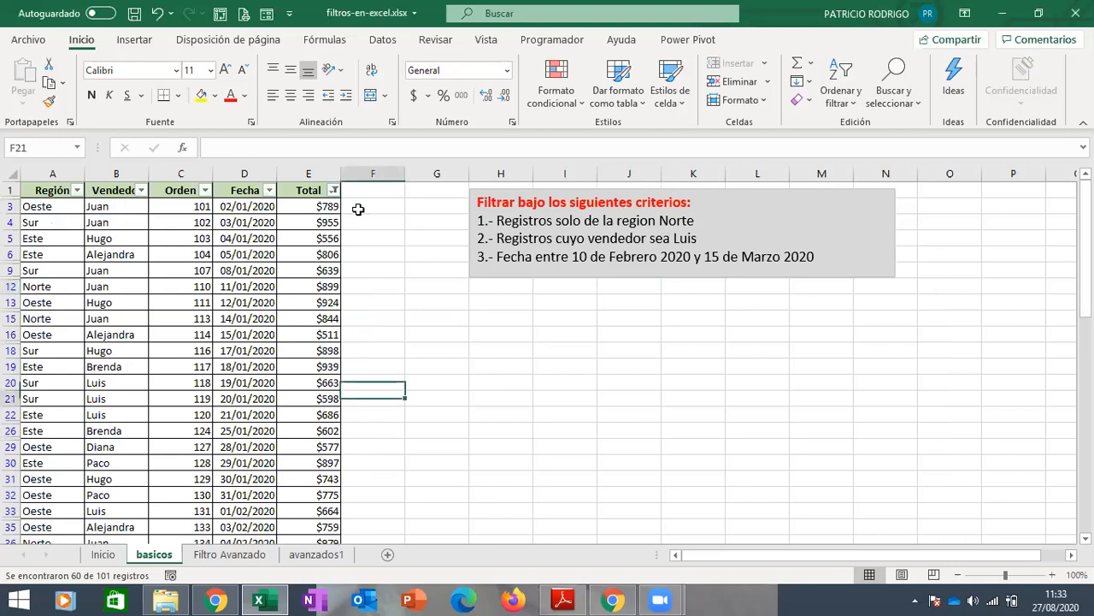
key("Down")
key("Down")
key("Down")
key("Down")
key("Down")
key("Down")
key("Down")
key("Down")
key("Down")
key("Down")
key("Down")
key("Down")
key("Down")
key("Down")
key("Down")
key("Down")
key("Down")
key("Down")
key("Down")
key("Down")
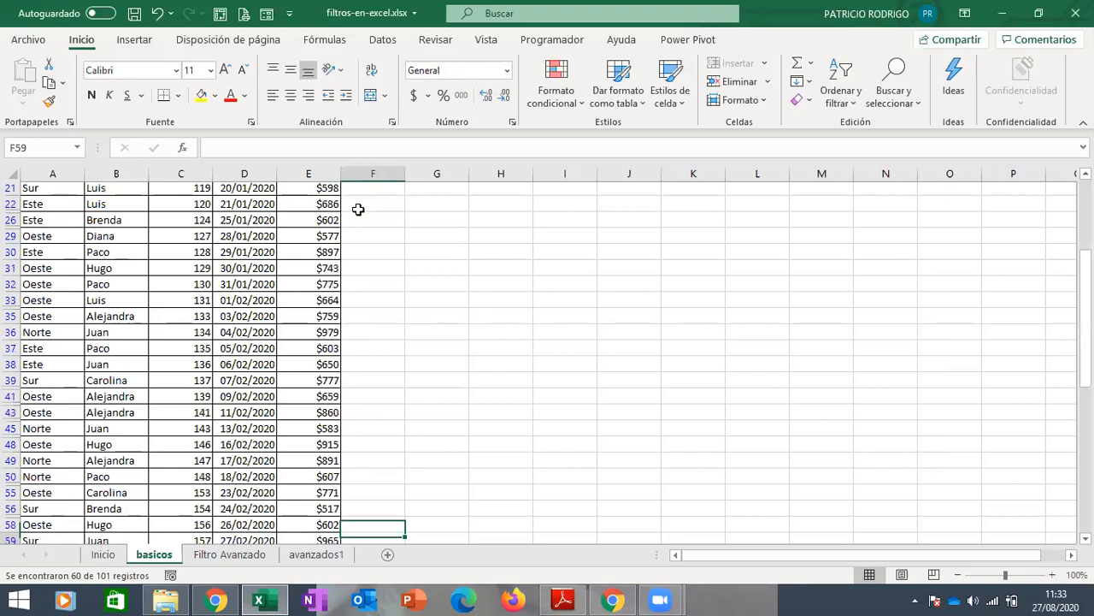
key("Down")
key("Down")
key("Down")
key("Down")
key("Down")
key("Down")
key("Down")
key("Down")
key("Down")
key("Down")
key("Down")
key("Down")
key("Down")
key("Down")
key("Down")
key("Down")
key("Down")
key("Down")
key("Down")
key("Down")
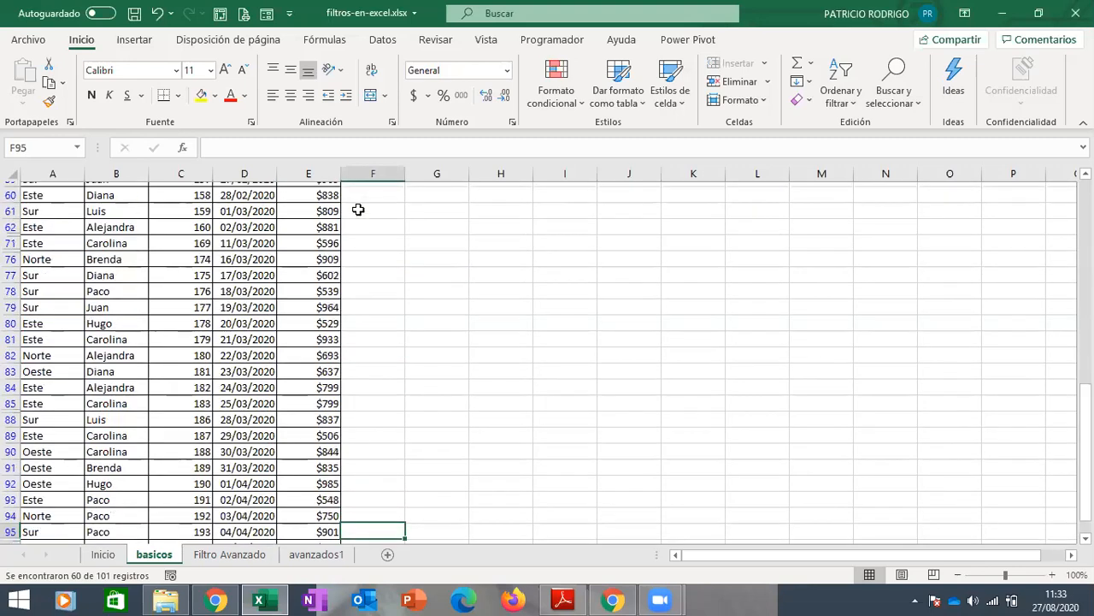
key("Down")
key("Down")
key("Up")
key("Up")
key("Up")
key("Up")
key("Up")
key("Up")
key("Up")
key("Up")
key("Up")
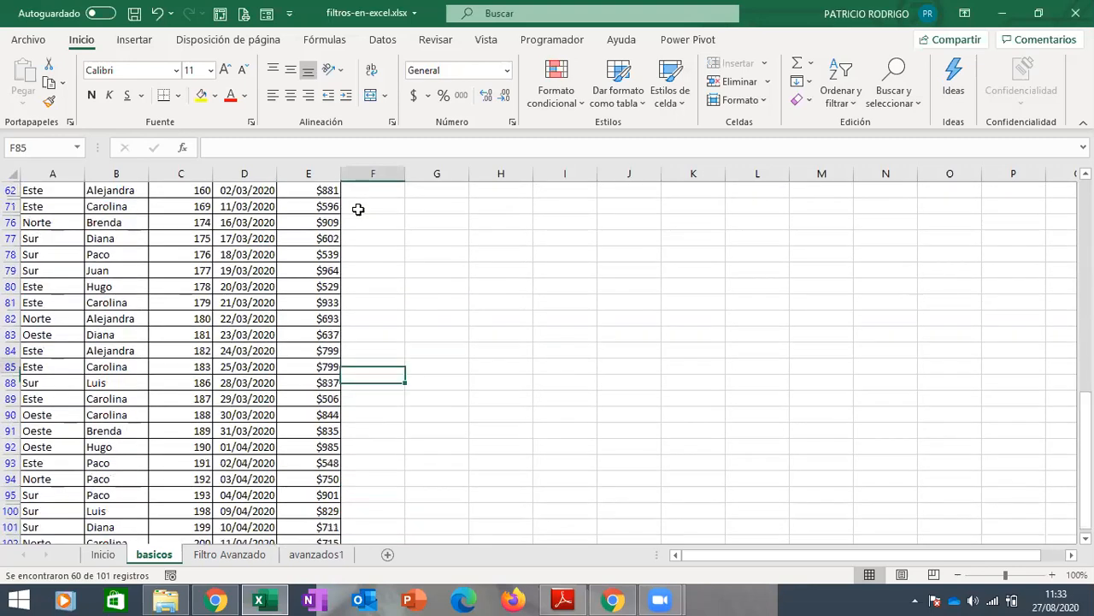
key("Up")
key("Up")
key("Up")
key("Up")
key("Up")
key("Up")
key("Up")
key("Up")
key("Up")
key("Up")
key("Up")
key("Up")
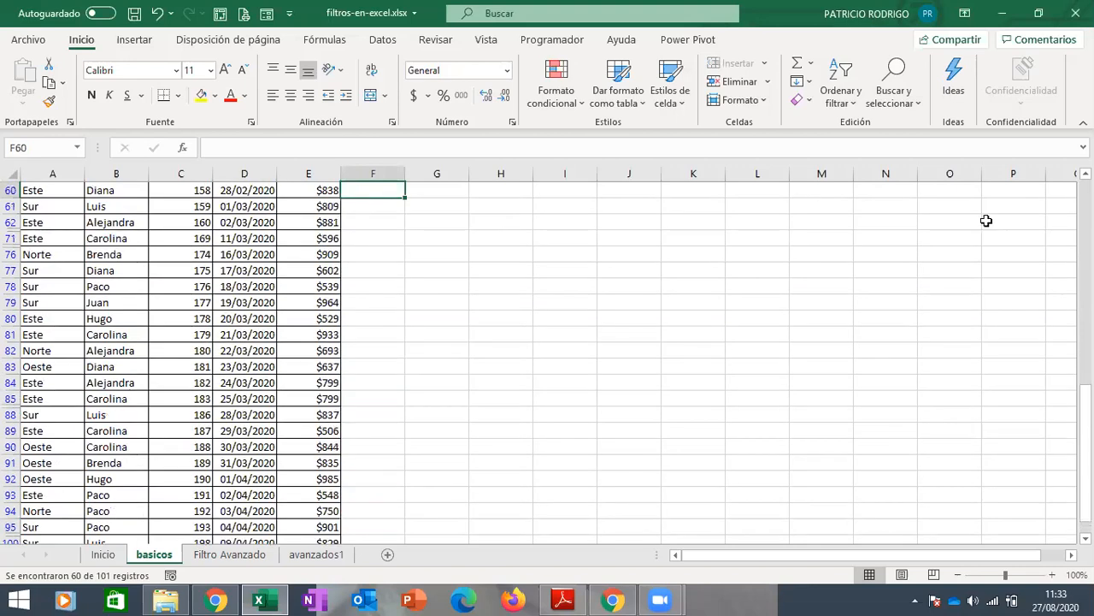
scroll(539, 359, "up", 5)
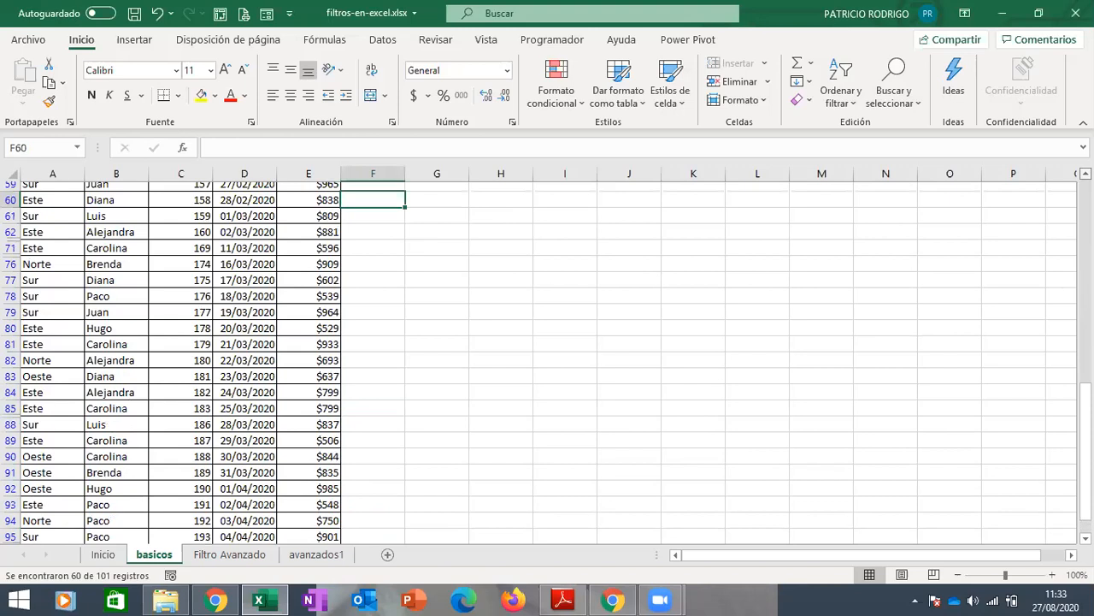
scroll(538, 359, "up", 8)
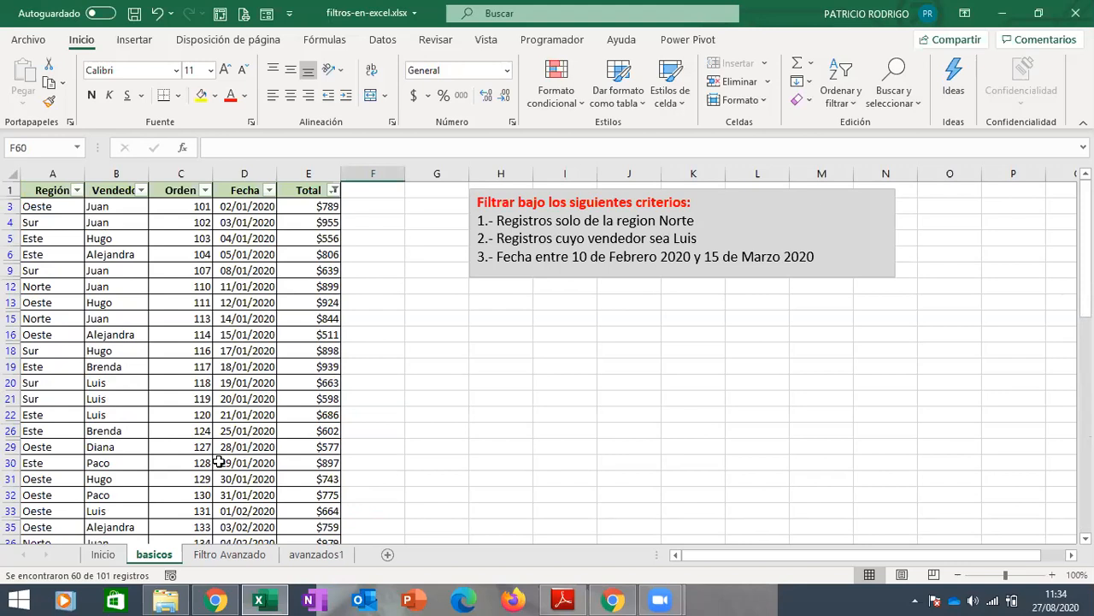
Switch to the Filtro Avanzado sheet with the worker payroll table
left_click(422, 377)
left_click(231, 556)
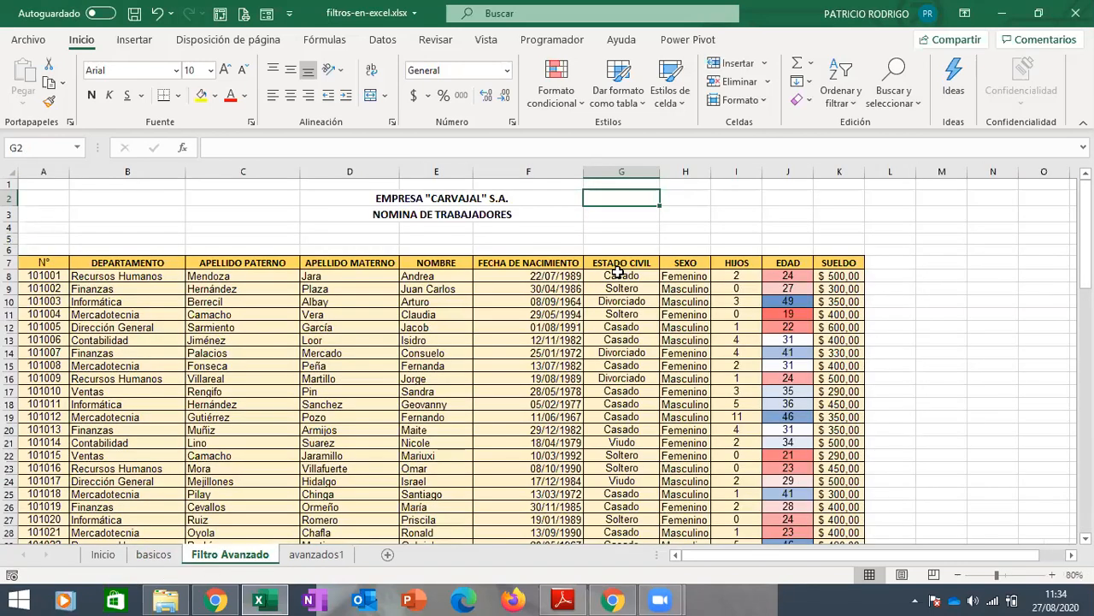
Turn on filtering for the payroll table's header row, from N° through SUELDO
left_click(863, 211)
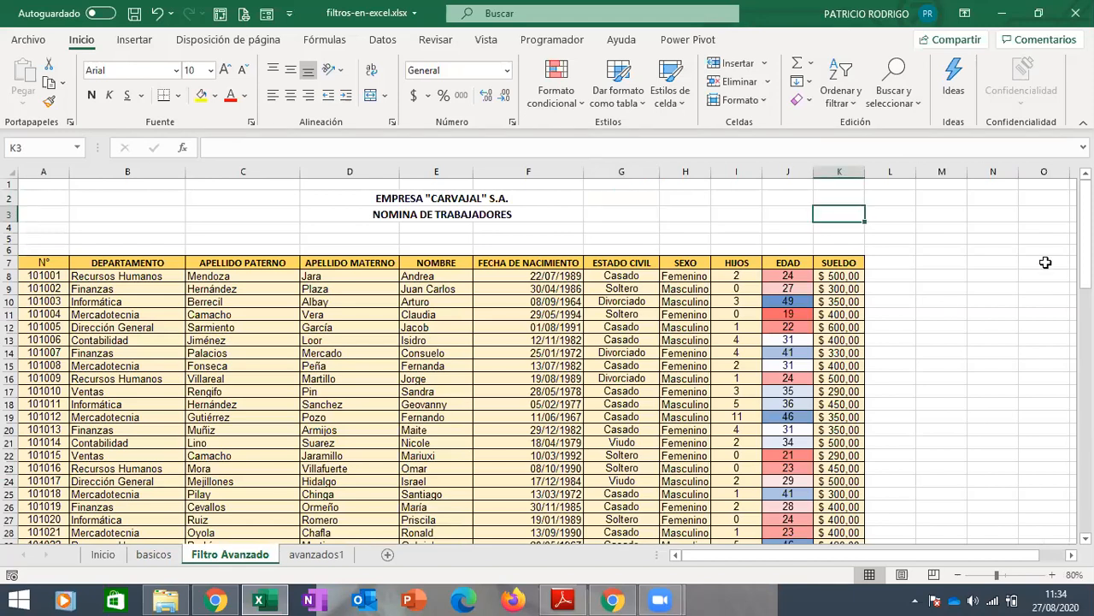
mouse_move(1086, 209)
left_mouse_down()
mouse_move(1086, 401)
mouse_move(1086, 205)
left_mouse_up()
left_click_drag(43, 262, 822, 260)
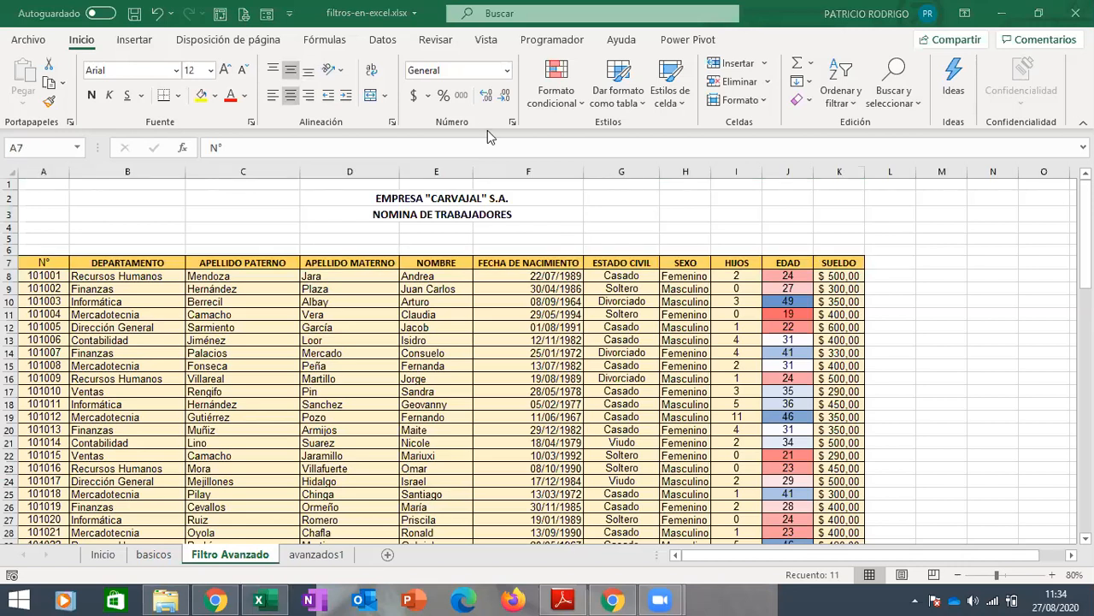
left_click(46, 263)
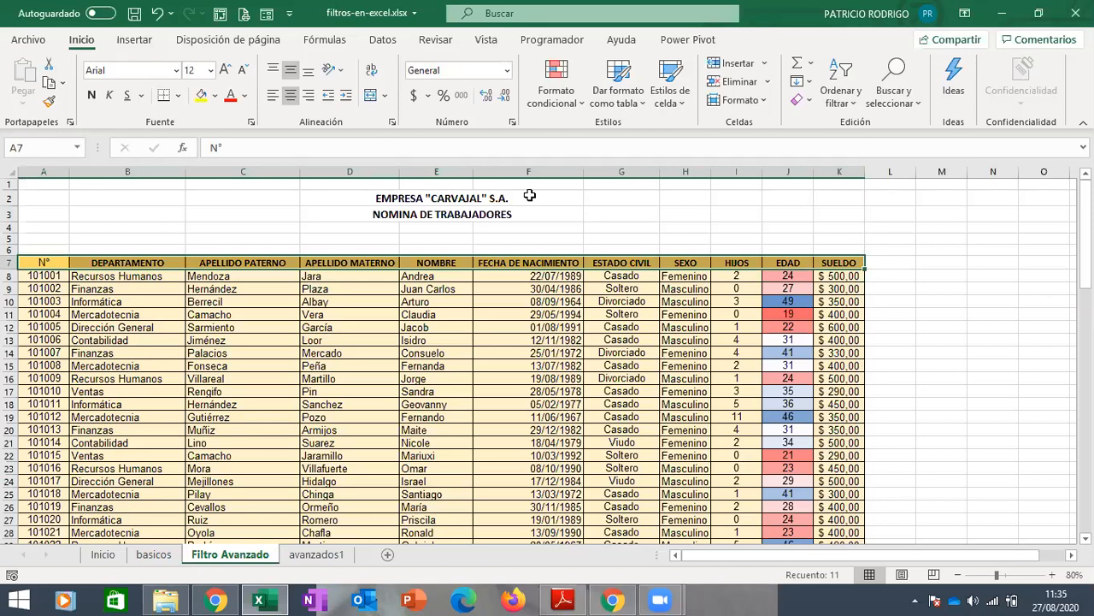
left_click(855, 101)
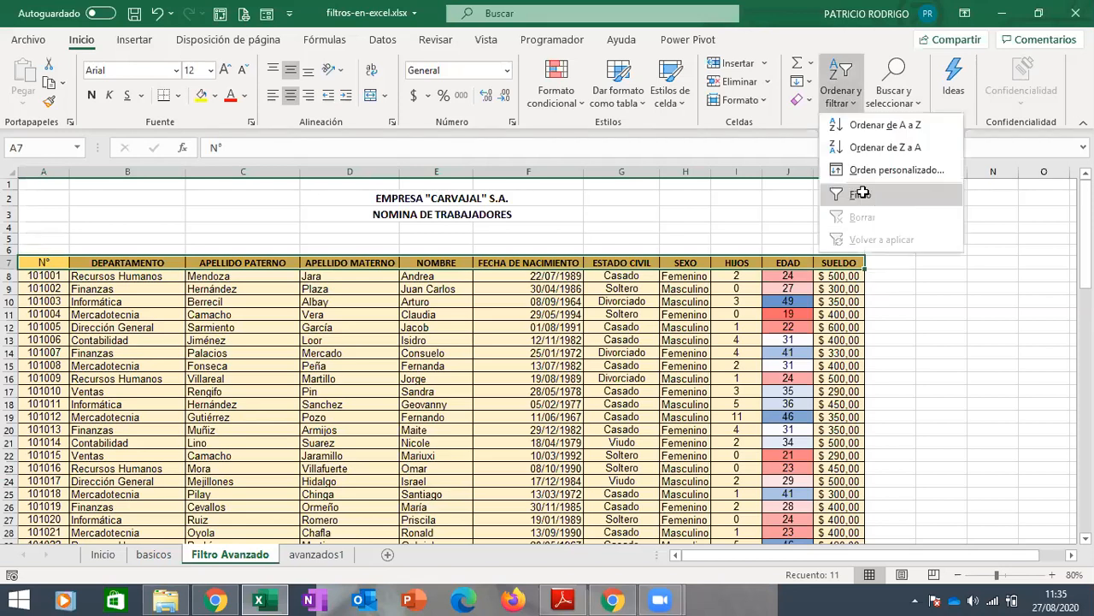
left_click(861, 195)
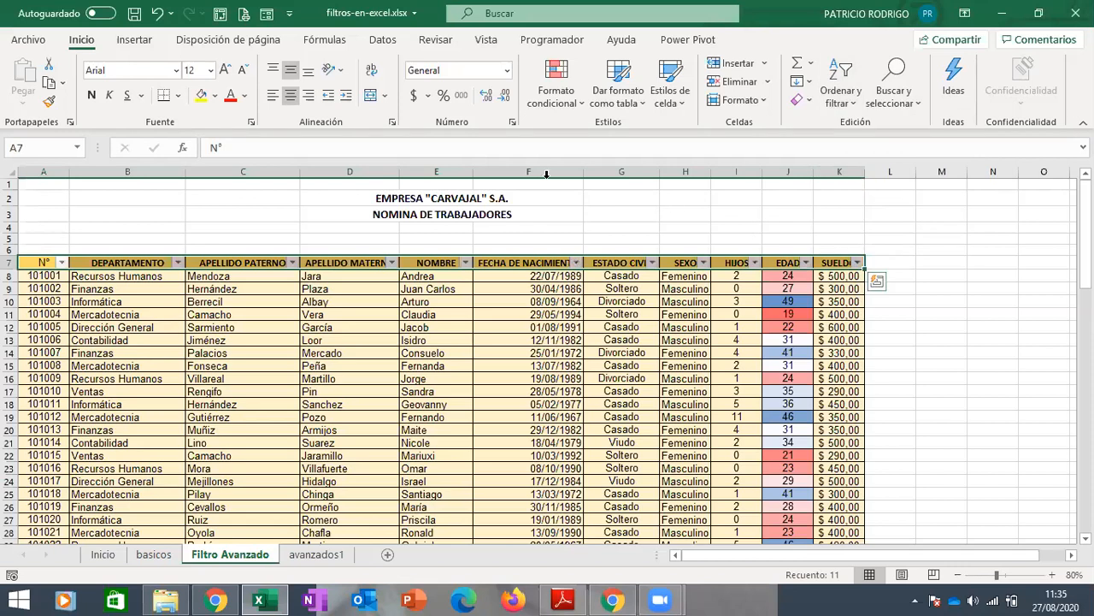
left_click(685, 213)
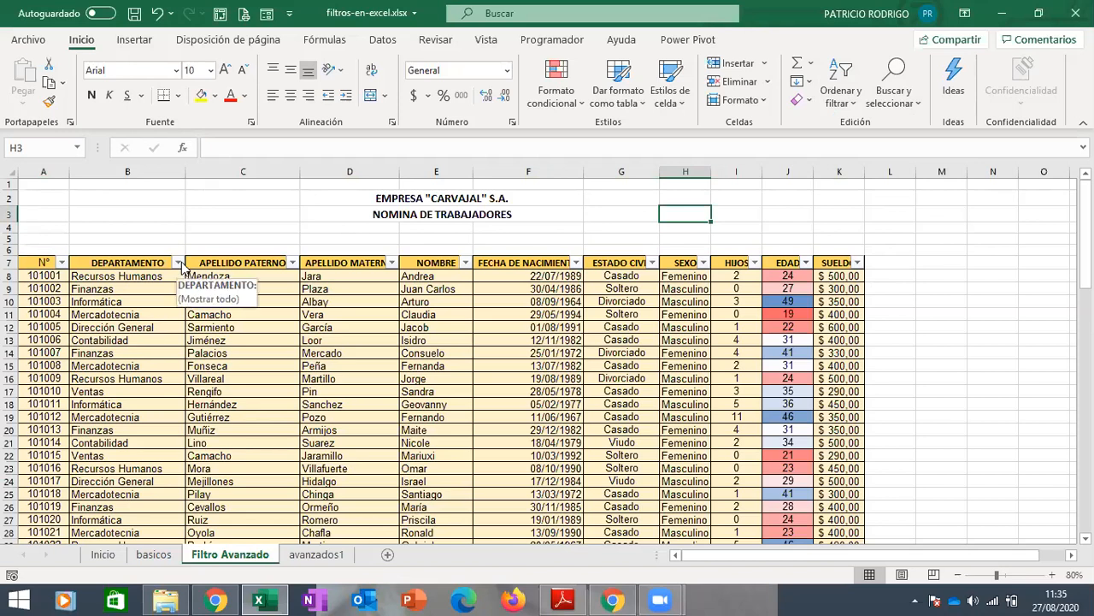
Filter the DEPARTAMENTO column to show only Mercadotecnia
left_click(179, 263)
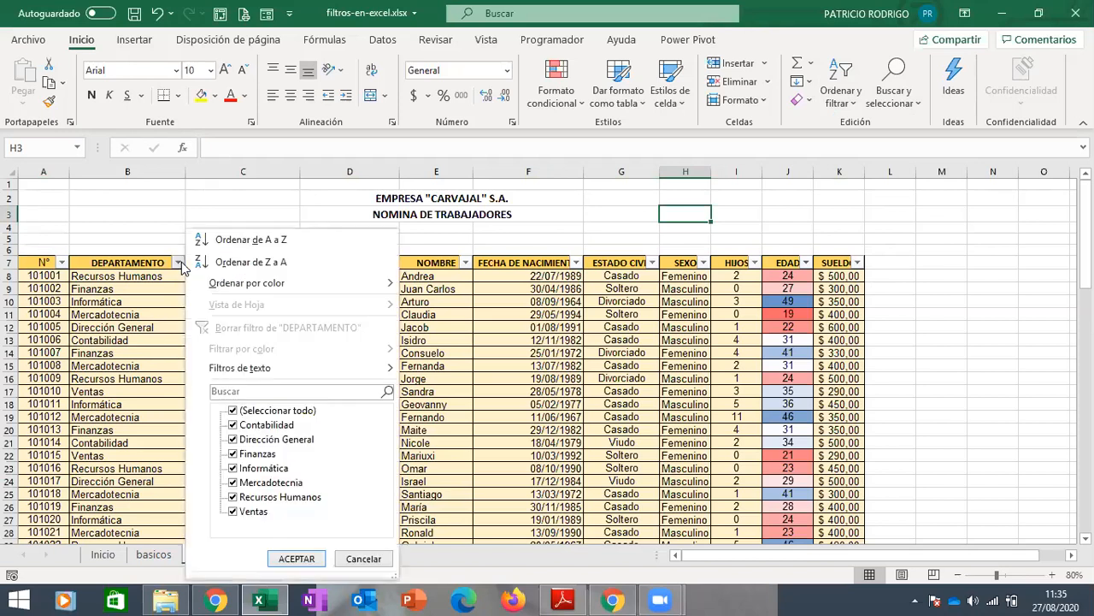
left_click(233, 412)
left_click(234, 484)
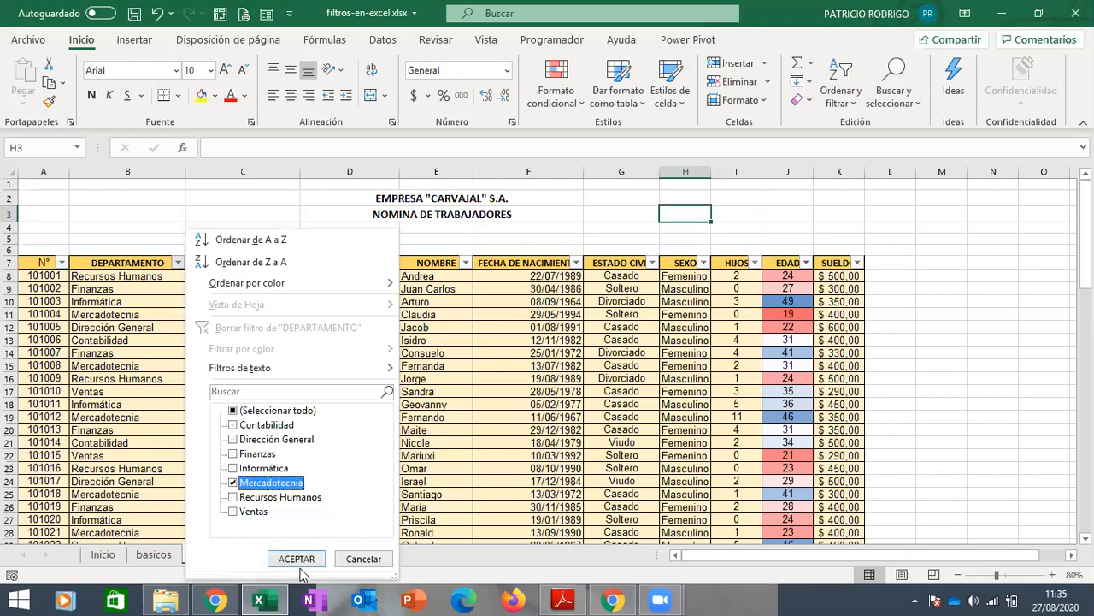
left_click(295, 558)
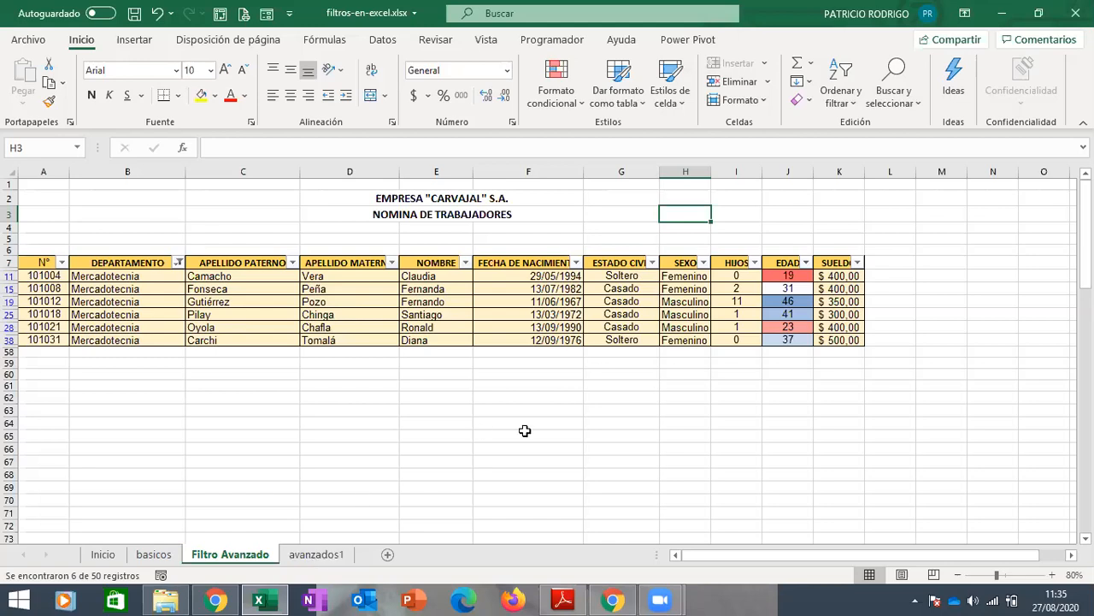
Filter the SEXO column to Femenino only by excluding Masculino
left_click(703, 263)
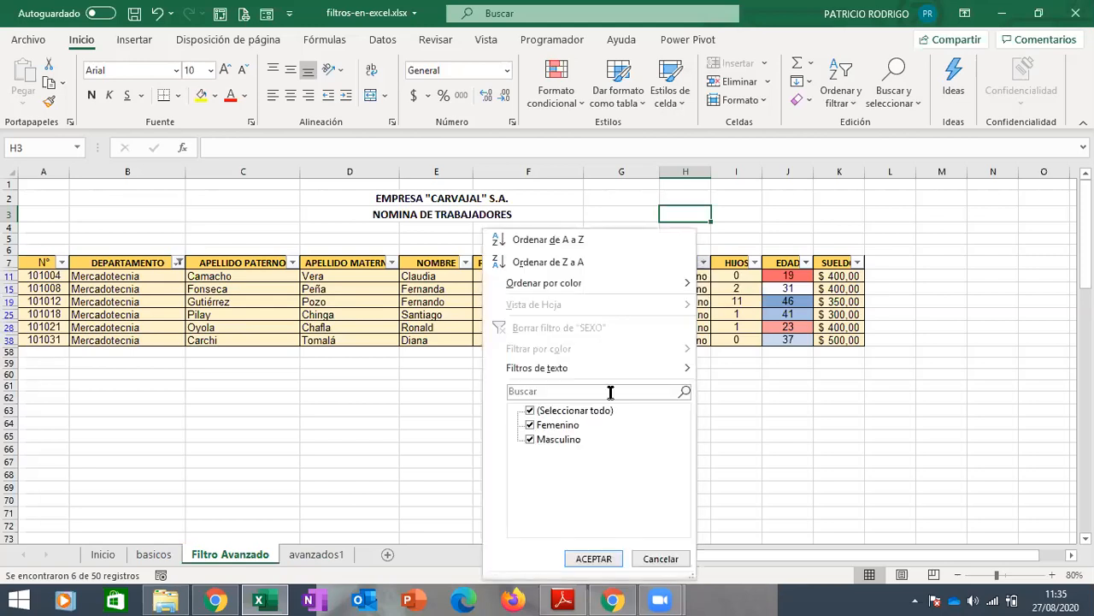
left_click(530, 440)
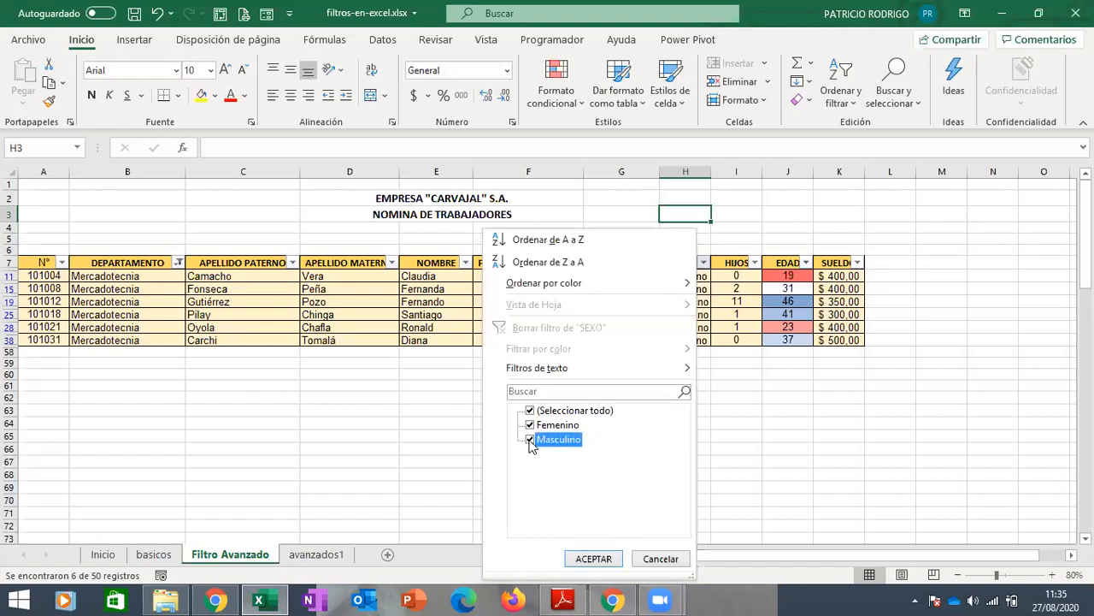
left_click(593, 560)
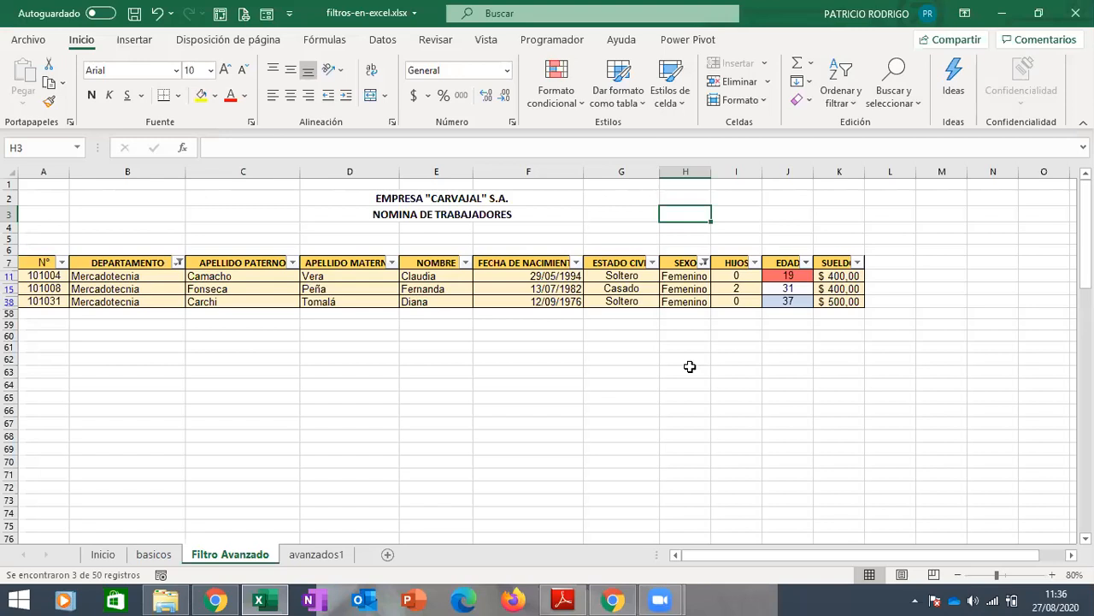
Clear the filters from the SEXO and DEPARTAMENTO columns to restore all workers
left_click(704, 262)
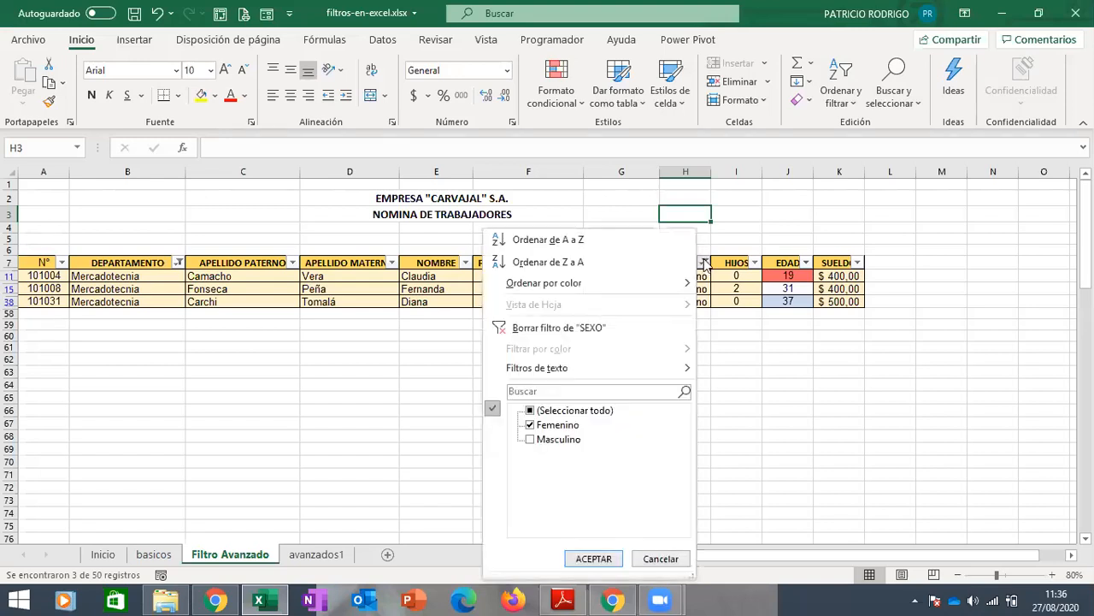
left_click(584, 329)
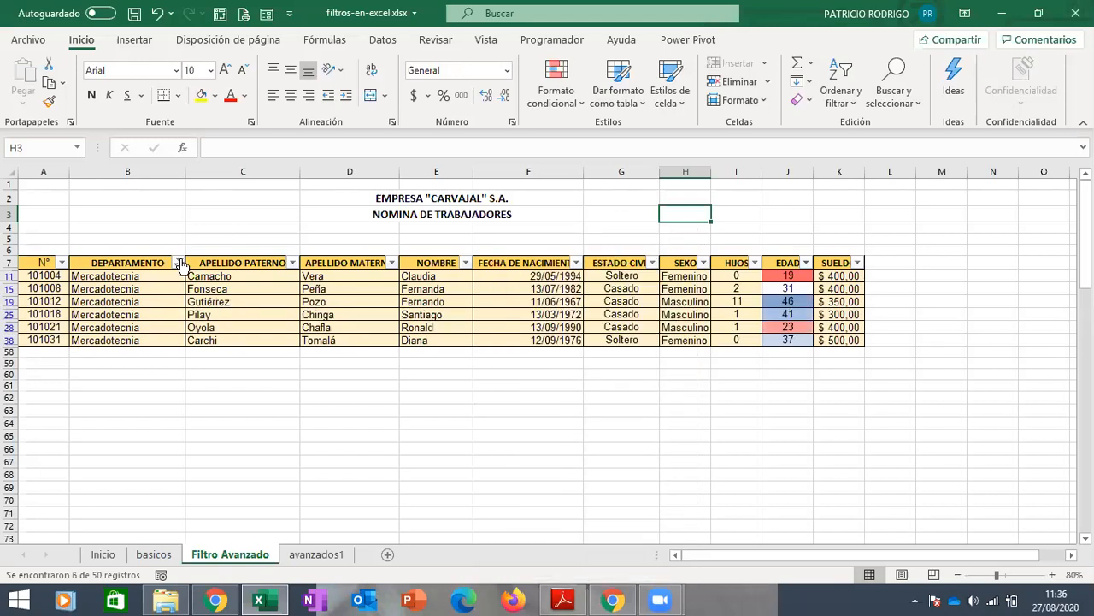
left_click(179, 263)
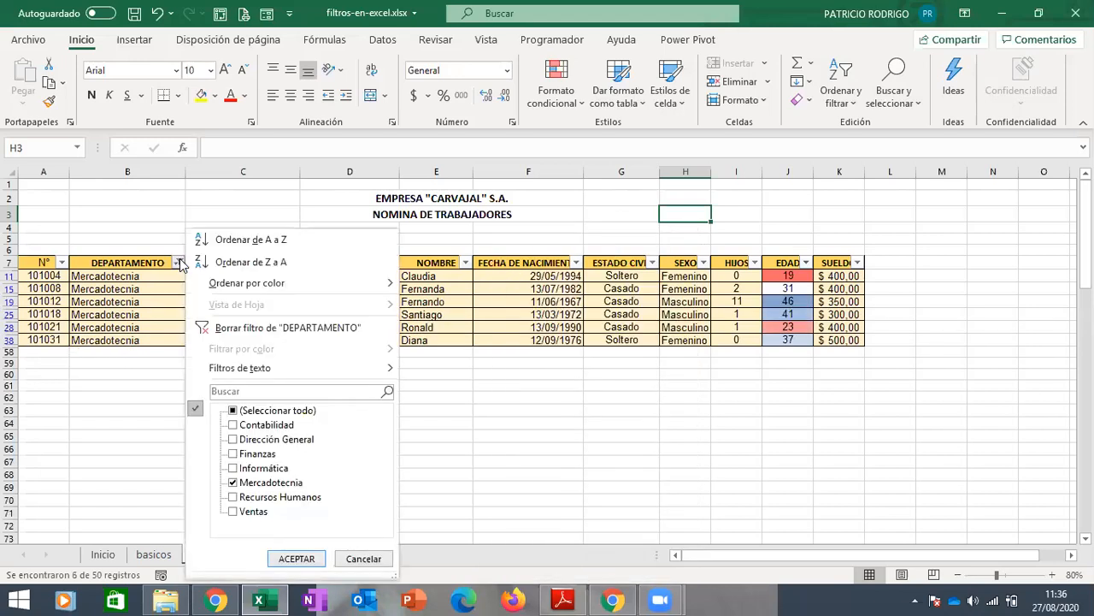
left_click(290, 328)
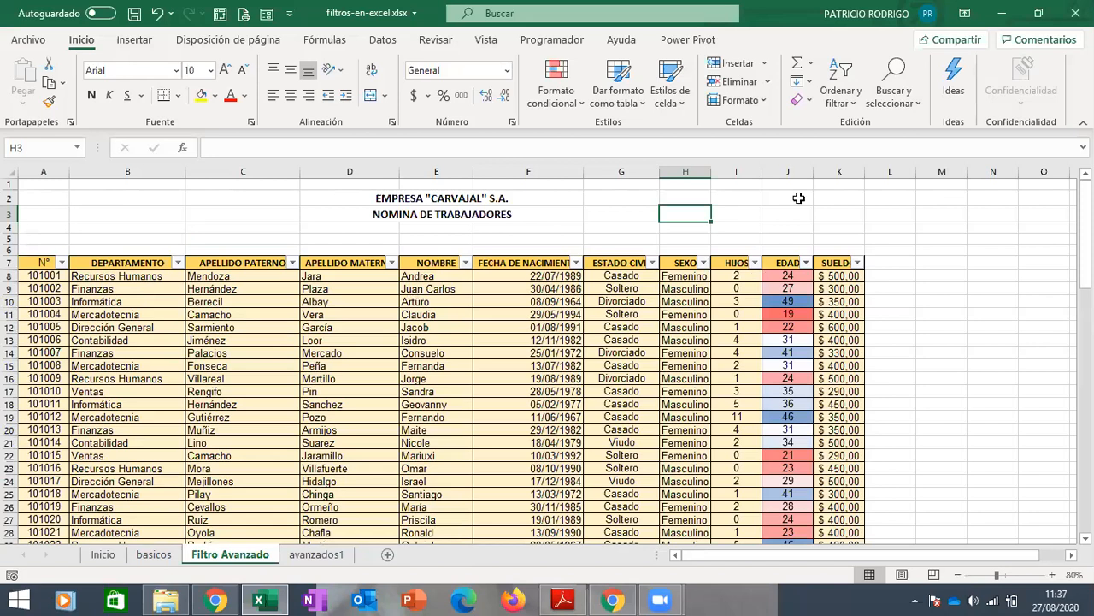
Examine the cell colours in the EDAD column and the available conditional formatting types
left_click(789, 171)
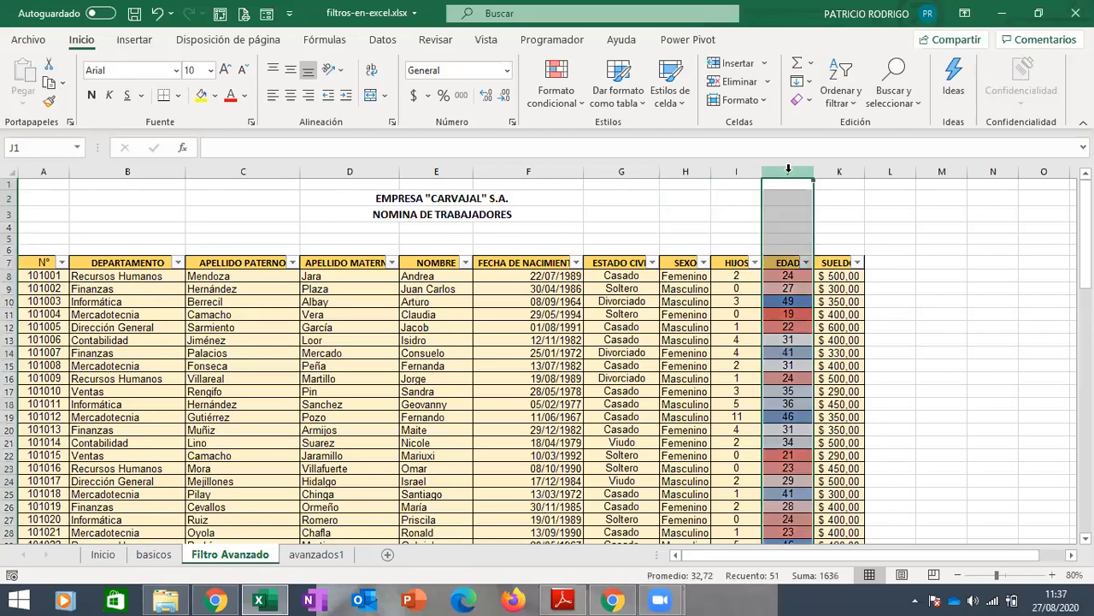
left_click(935, 305)
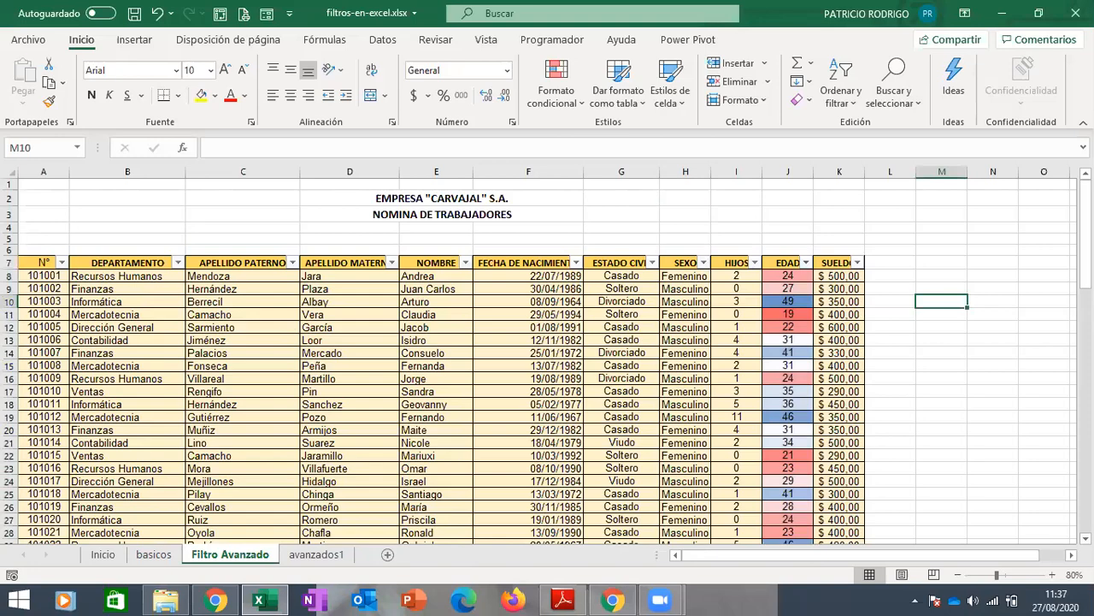
scroll(547, 359, "down", 2)
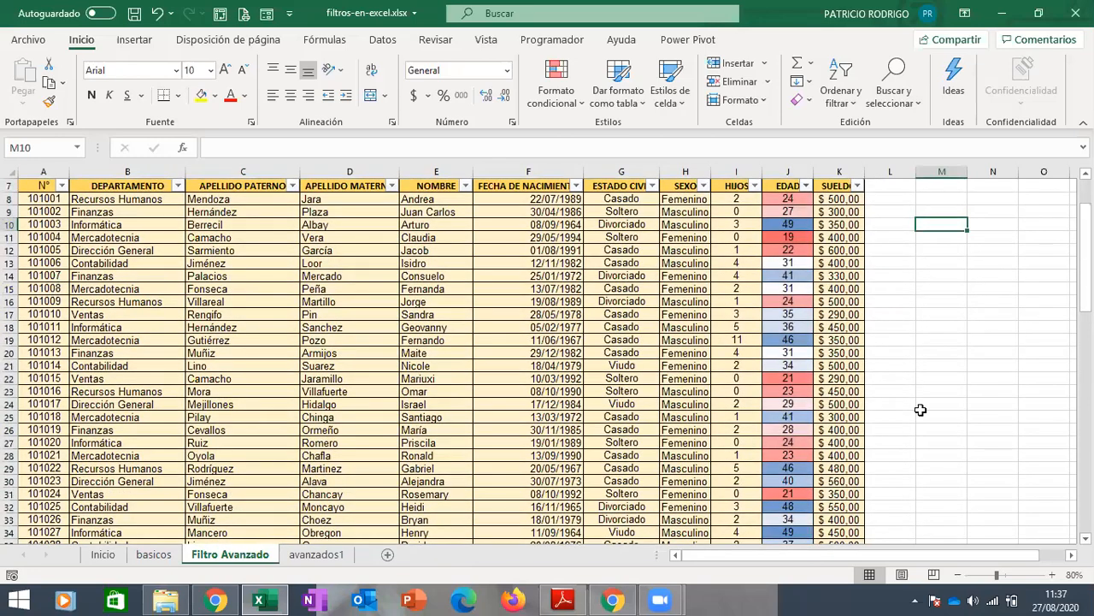
left_click(580, 104)
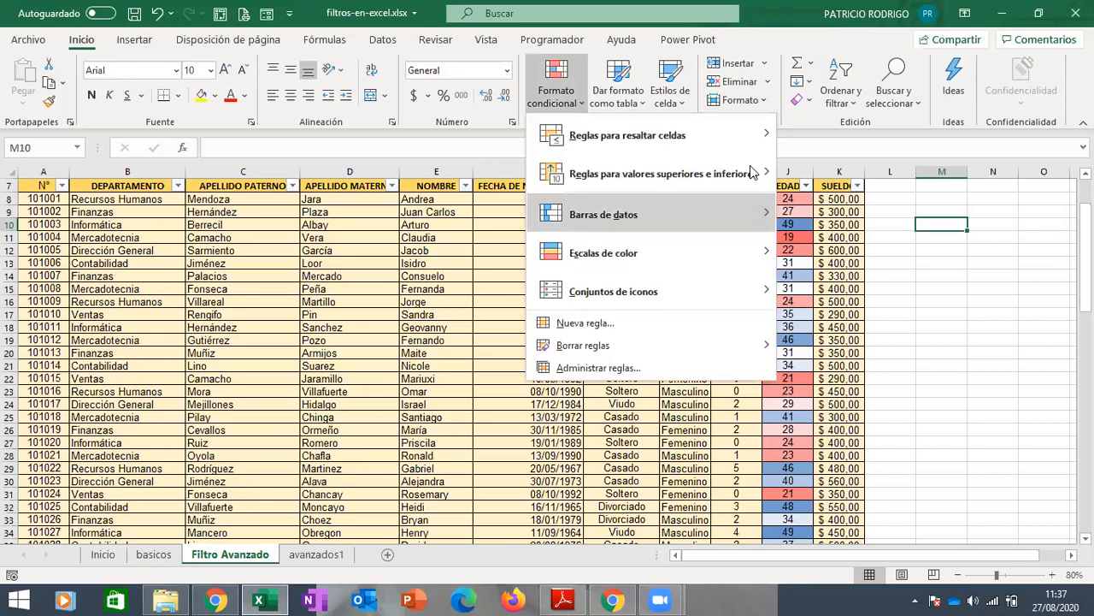
left_click(943, 259)
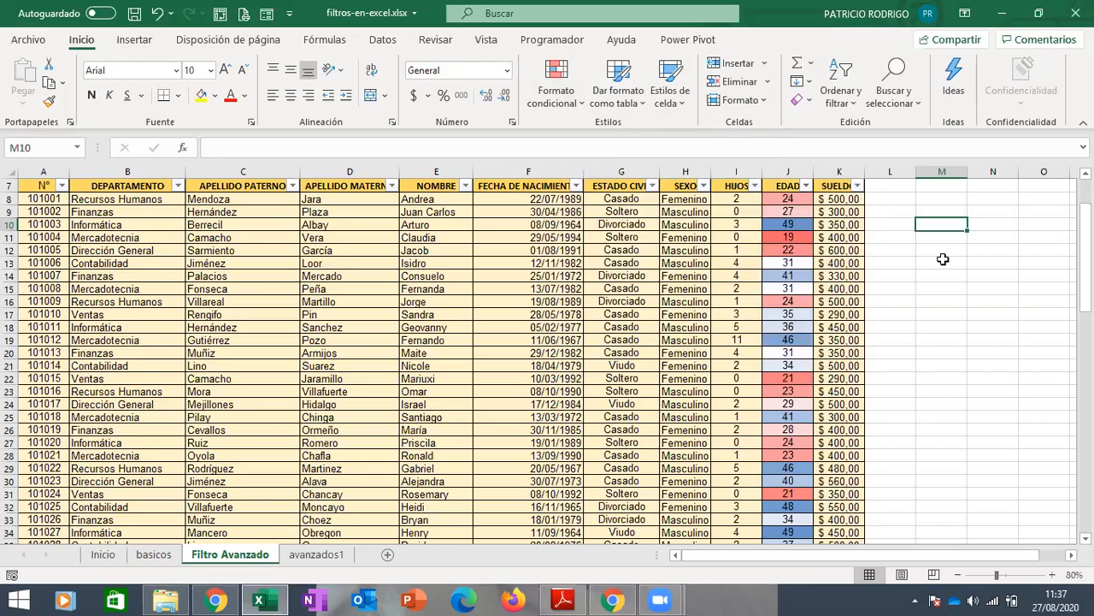
left_click(913, 278)
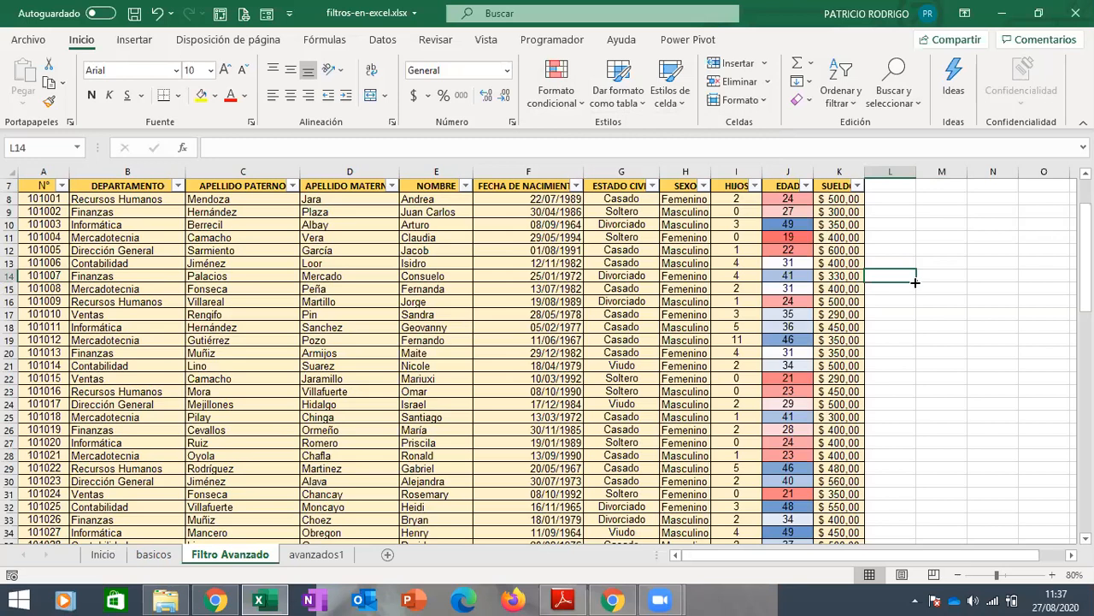
Filter the EDAD column by the strongest red cell colour
left_click(805, 186)
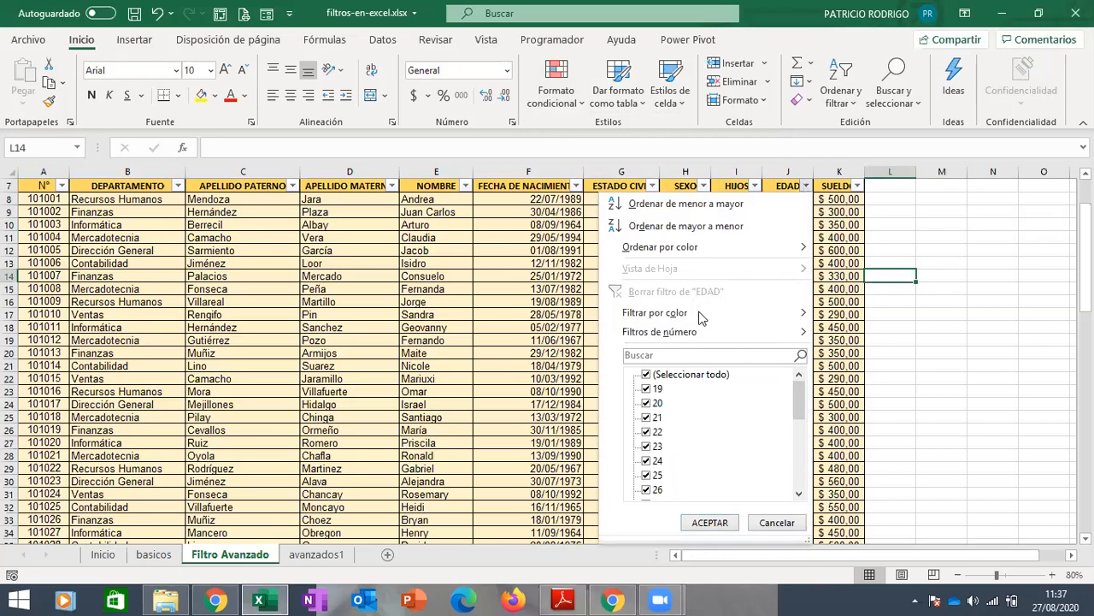
mouse_move(700, 318)
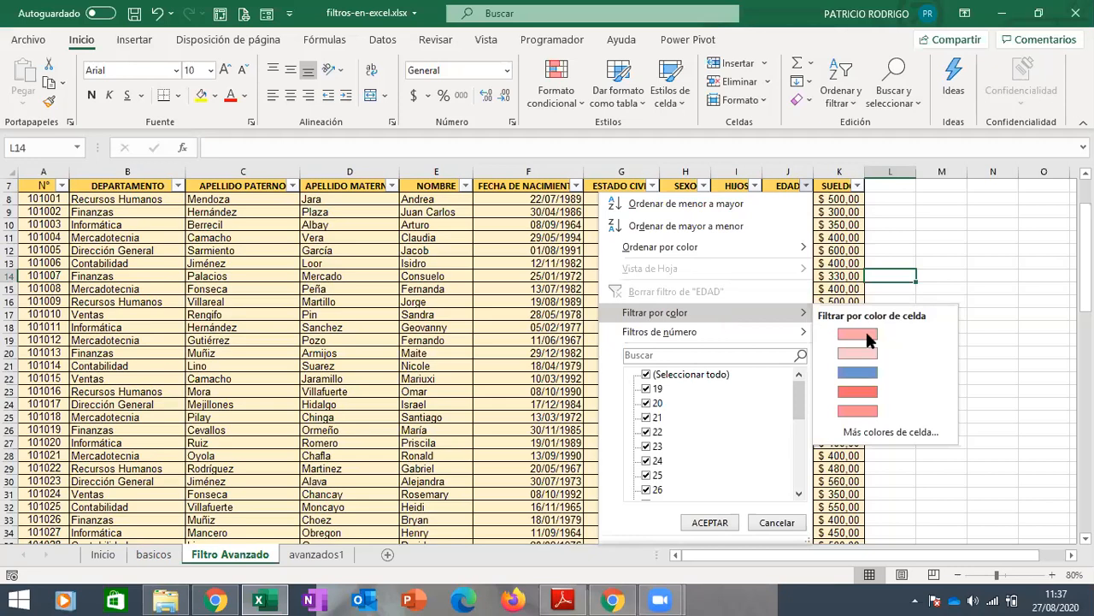
left_click(863, 390)
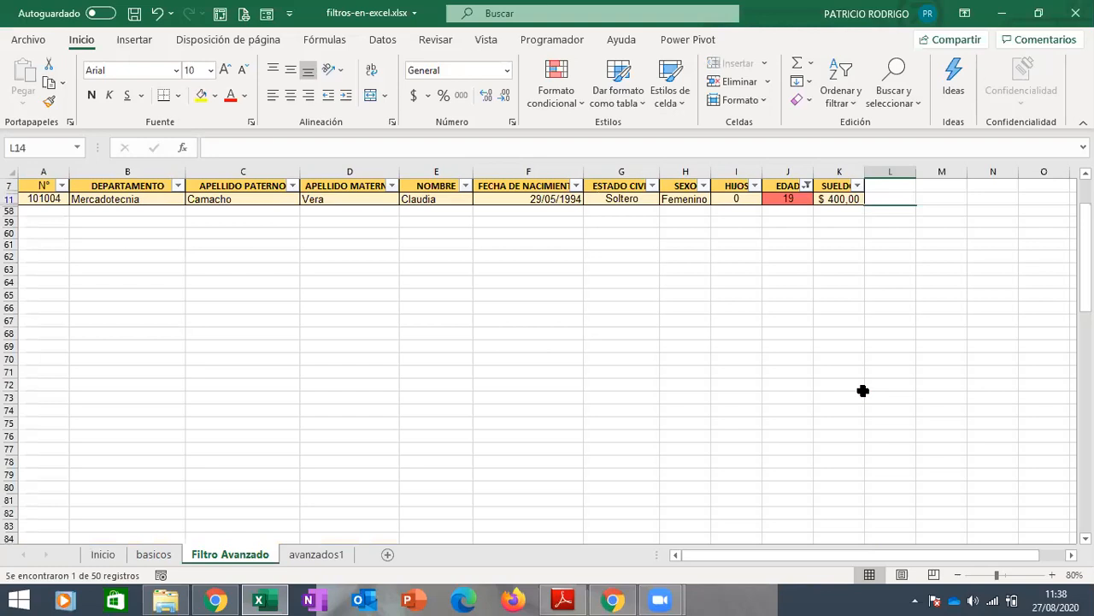
Clear the red colour filter from the EDAD column and filter it by the blue cell colour instead
left_click(807, 186)
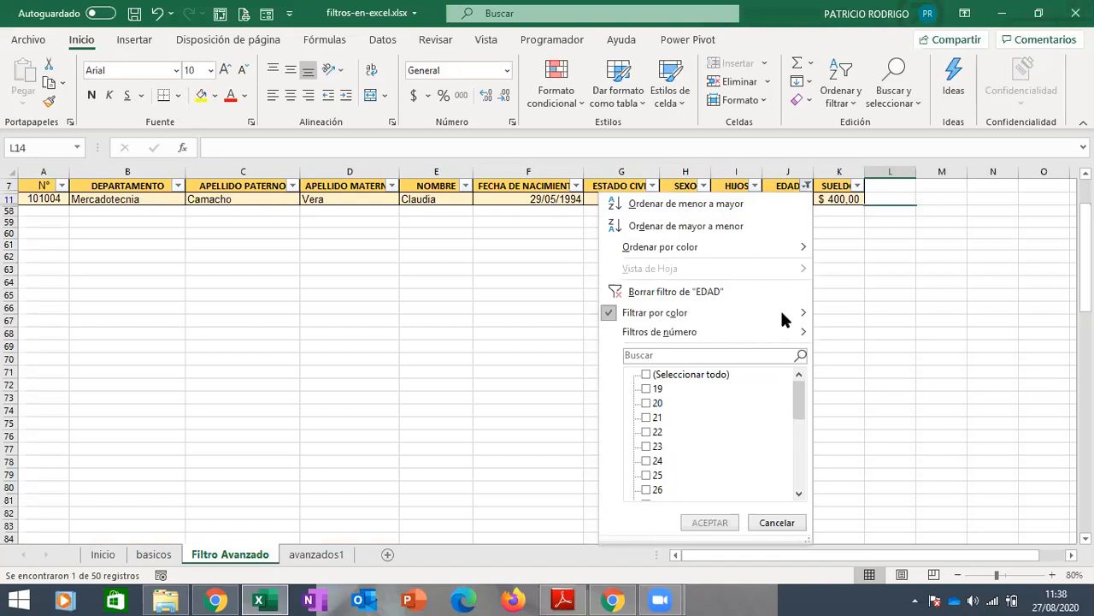
mouse_move(781, 317)
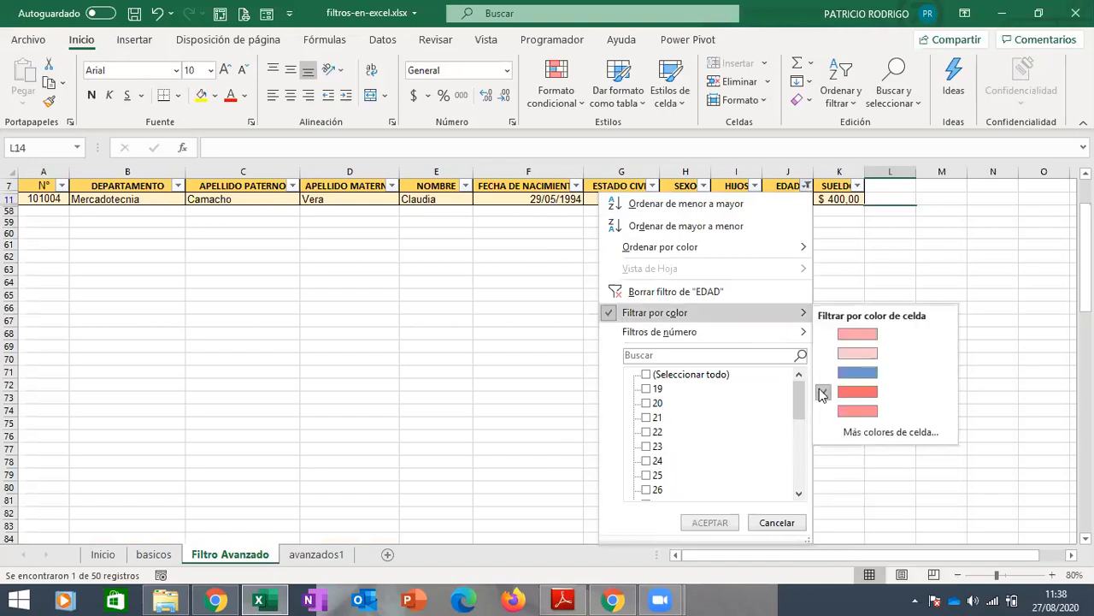
left_click(737, 291)
left_click(806, 185)
mouse_move(787, 313)
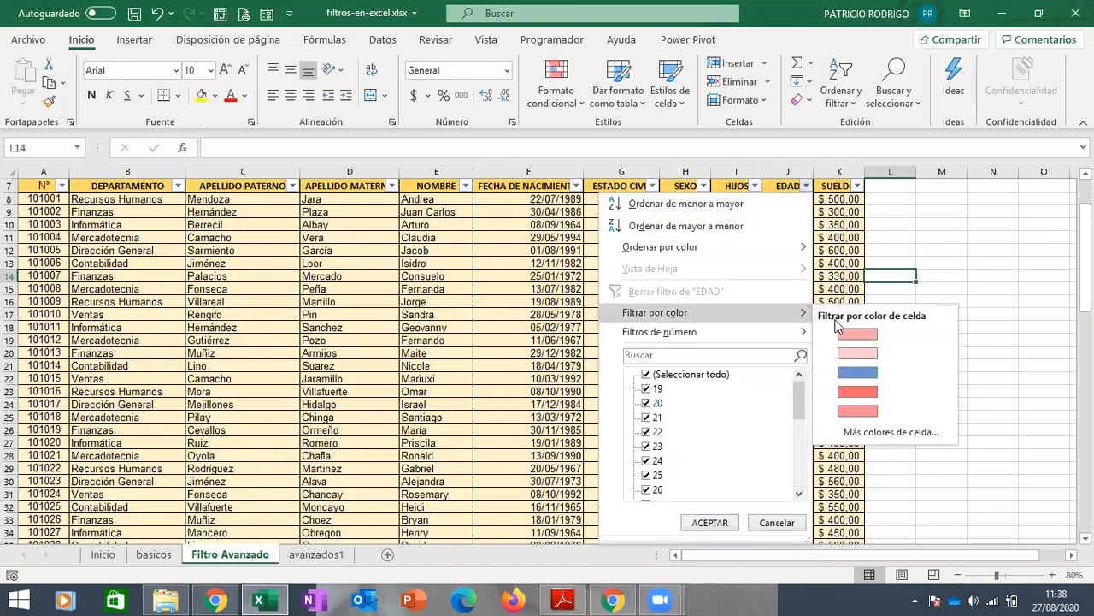
left_click(869, 373)
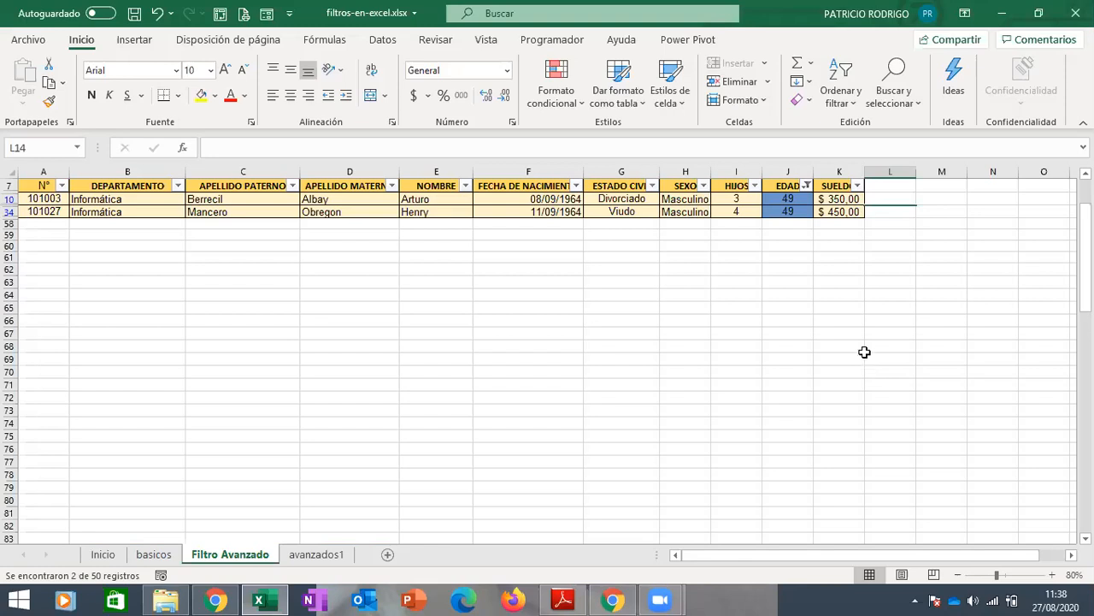
Clear the blue colour filter from the EDAD column to restore all records
left_click(807, 186)
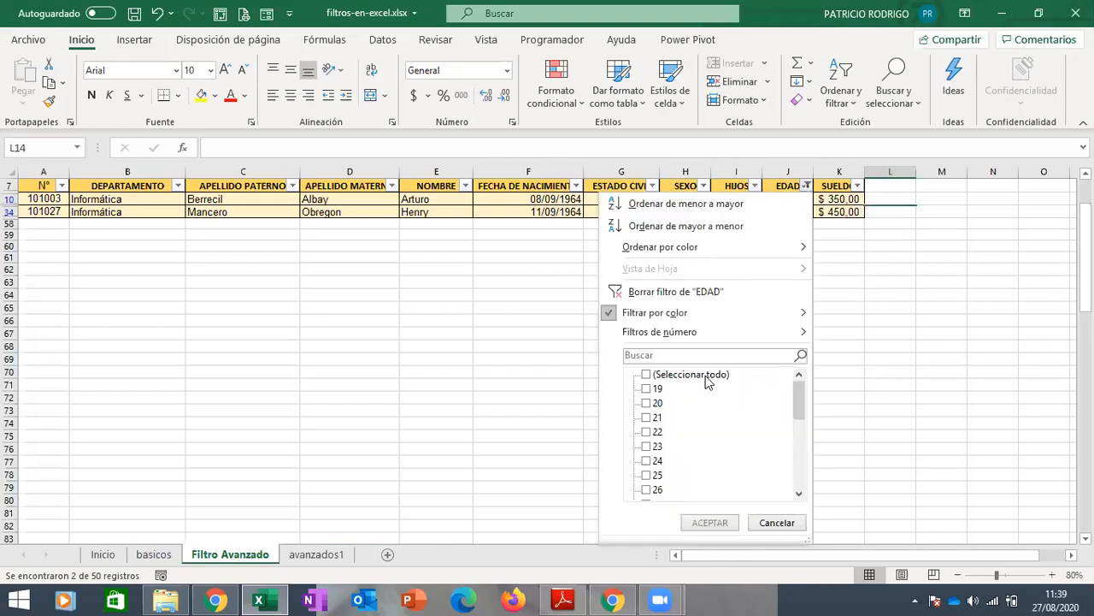
left_click(671, 292)
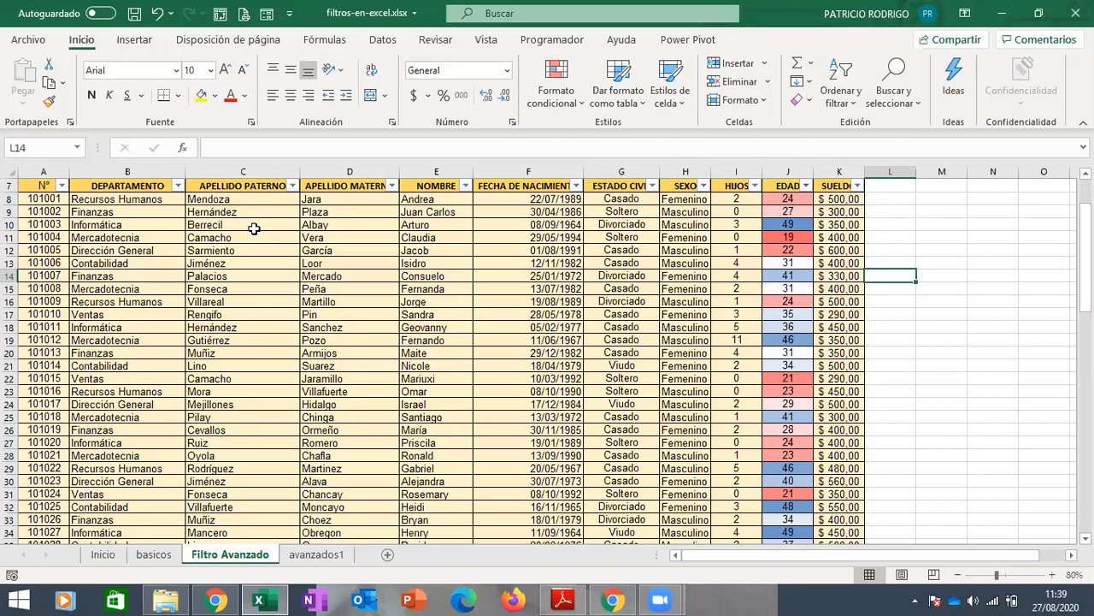
Filter the APELLIDO PATERNO column with the text condition "comienza por" c
left_click(292, 186)
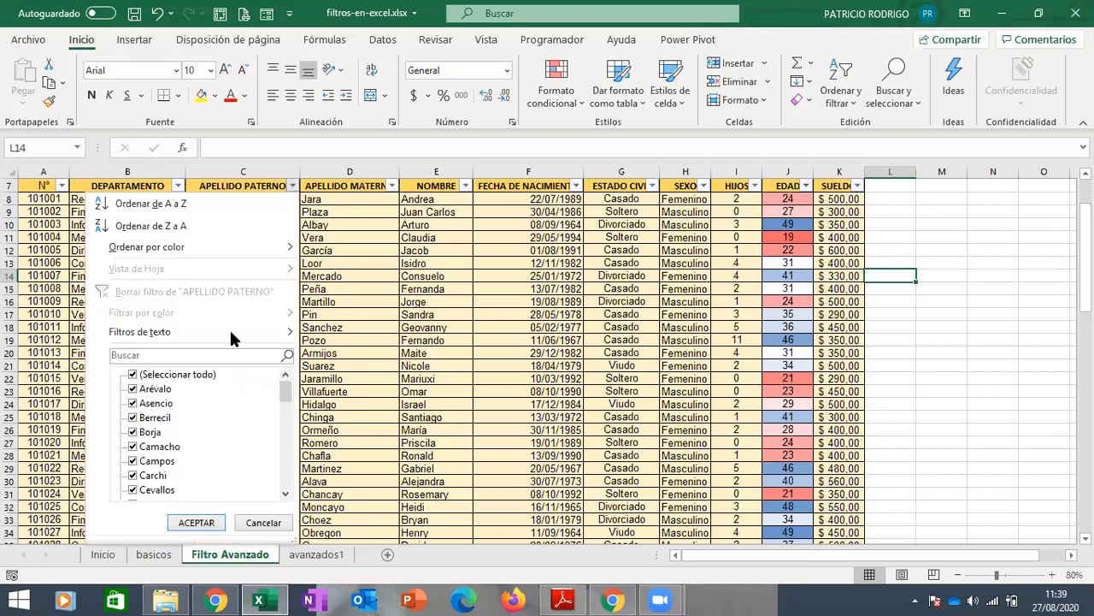
mouse_move(231, 338)
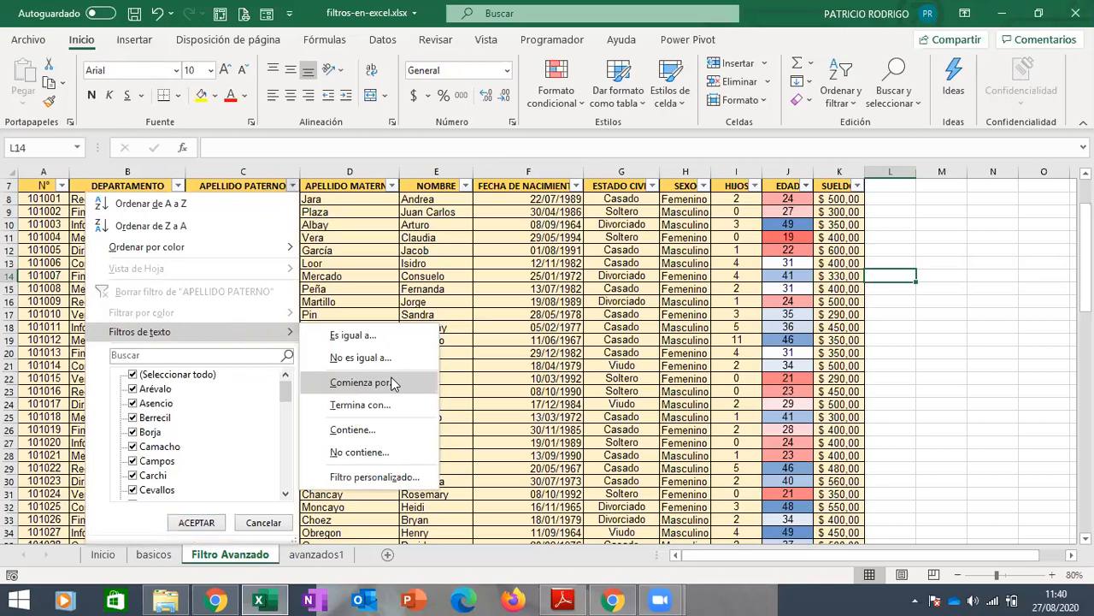
left_click(360, 382)
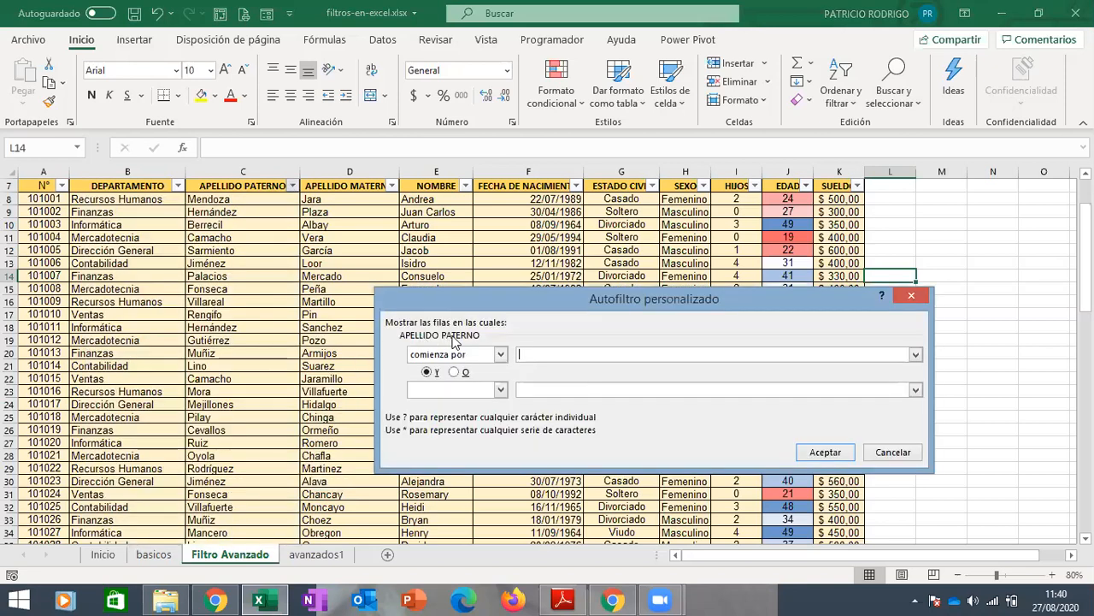
left_click(527, 354)
type("c")
left_click(834, 454)
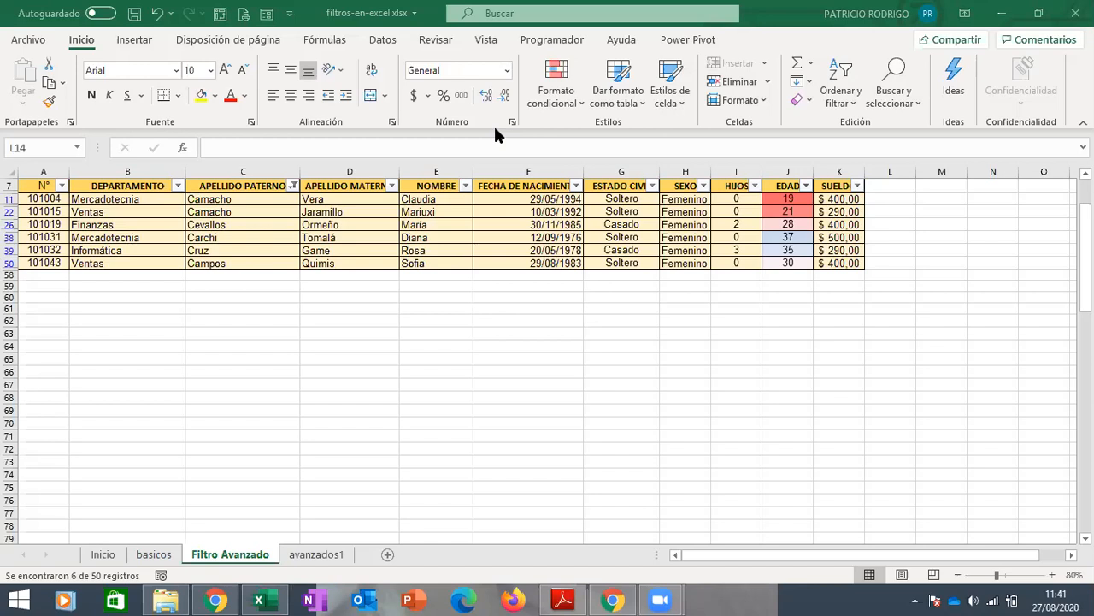
Clear the text filter from the APELLIDO PATERNO column to restore all payroll records
left_click(350, 310)
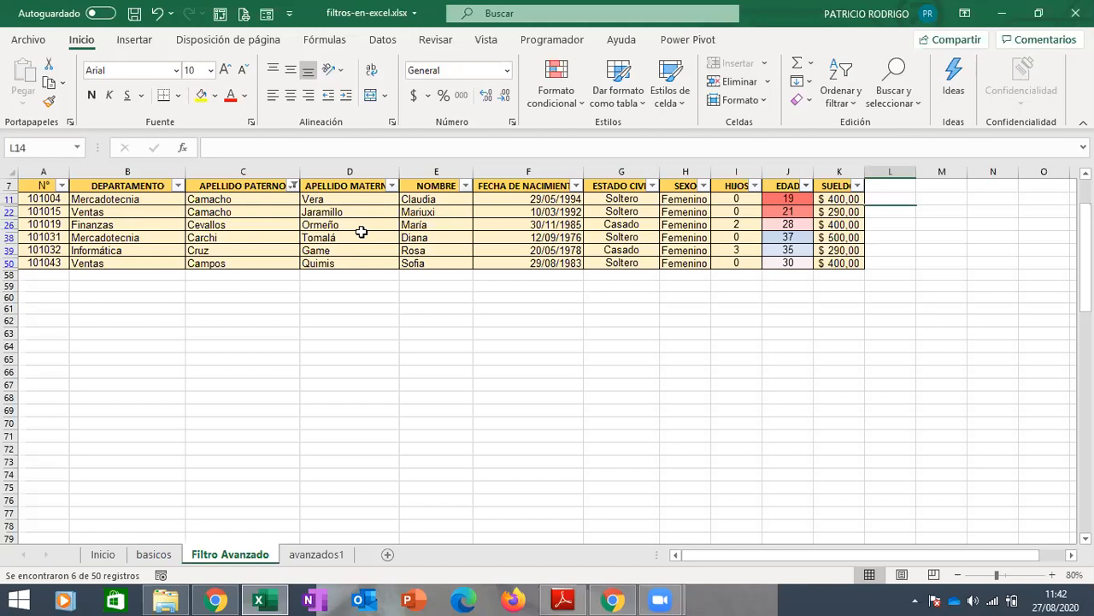
left_click(296, 309)
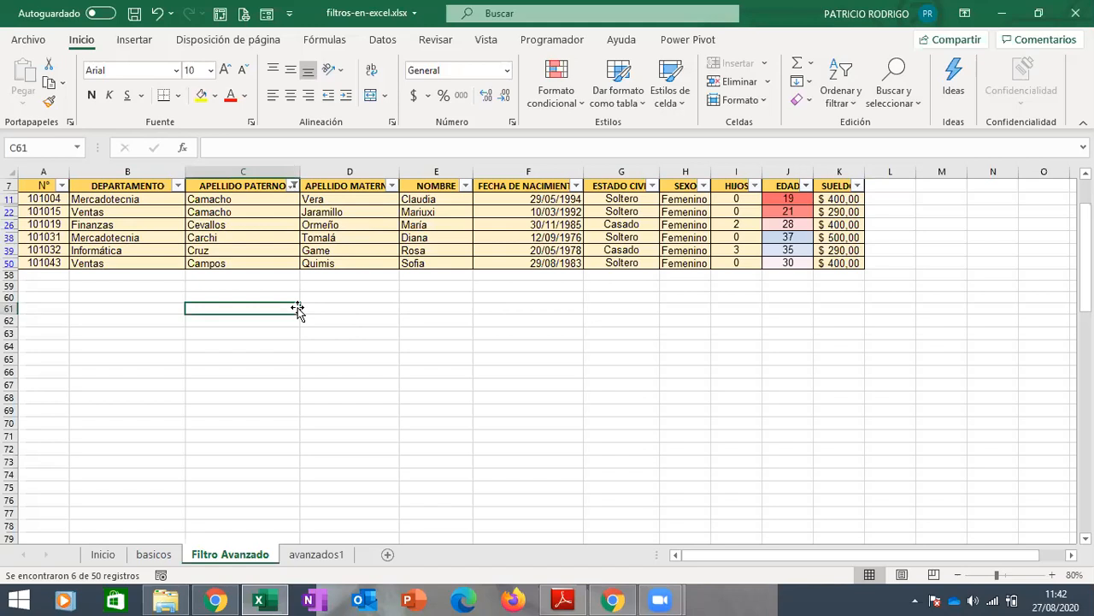
left_click(436, 321)
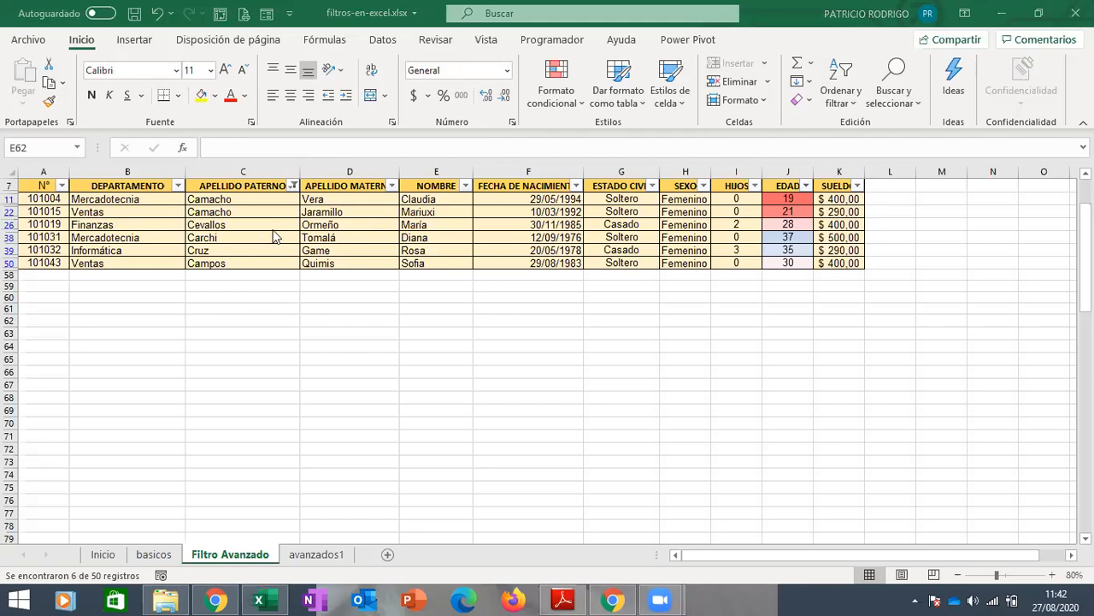
left_click(293, 186)
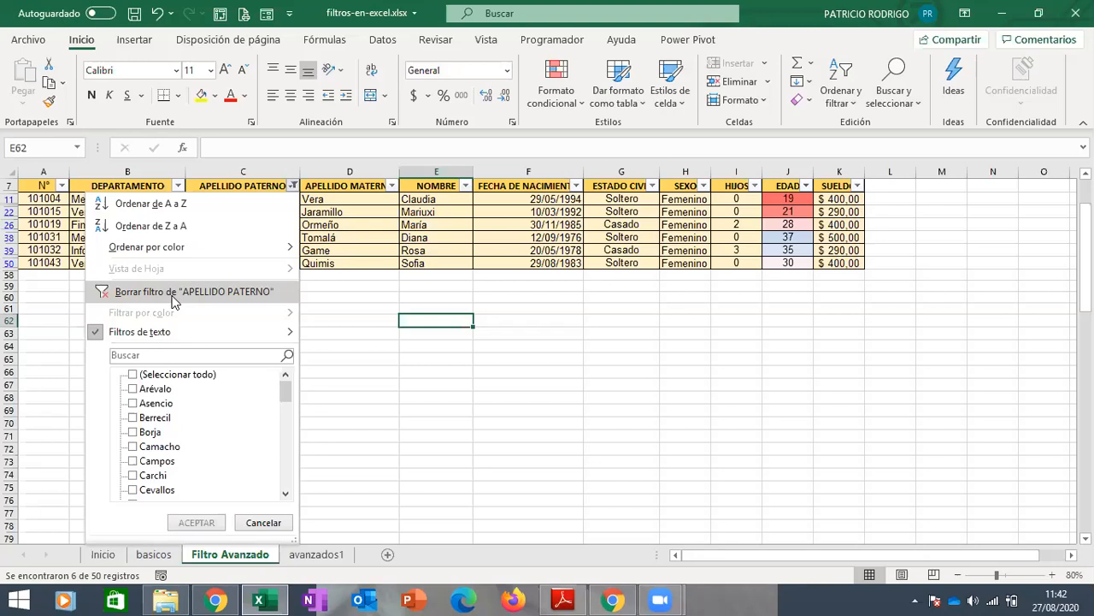
left_click(174, 294)
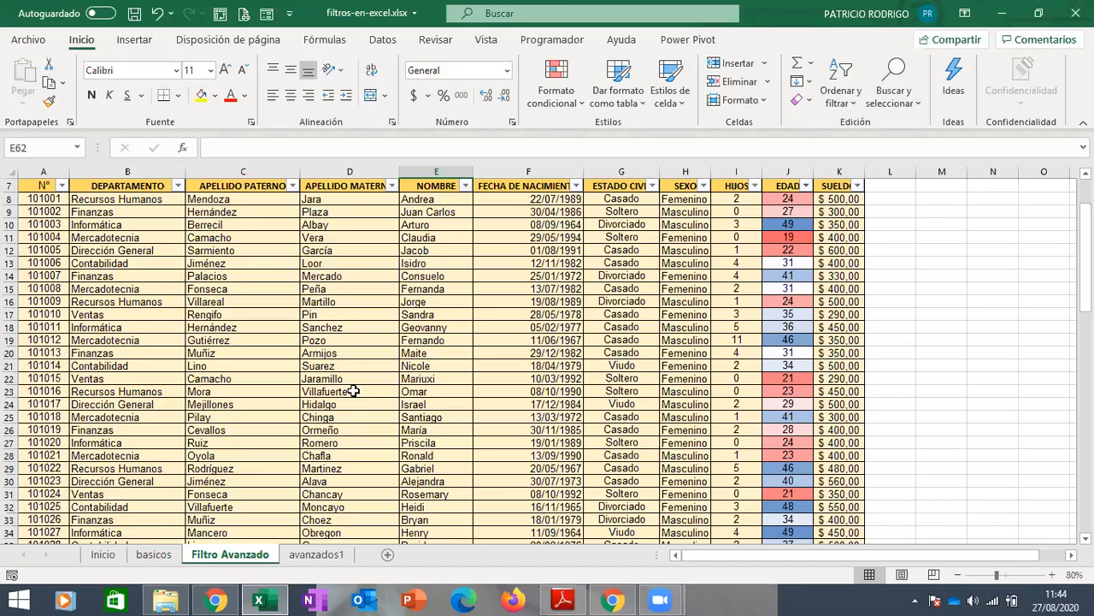
Examine the Ejemplo 1 criteria table in the avanzados1 sheet and compare its heading with the payroll headers in Filtro Avanzado
left_click(316, 554)
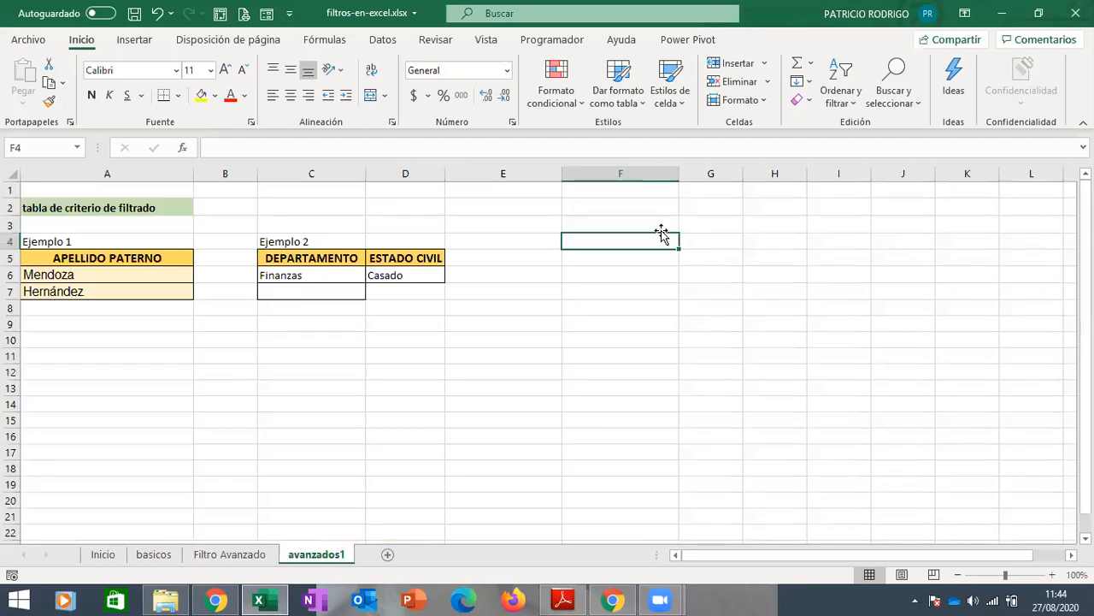
left_click(691, 221)
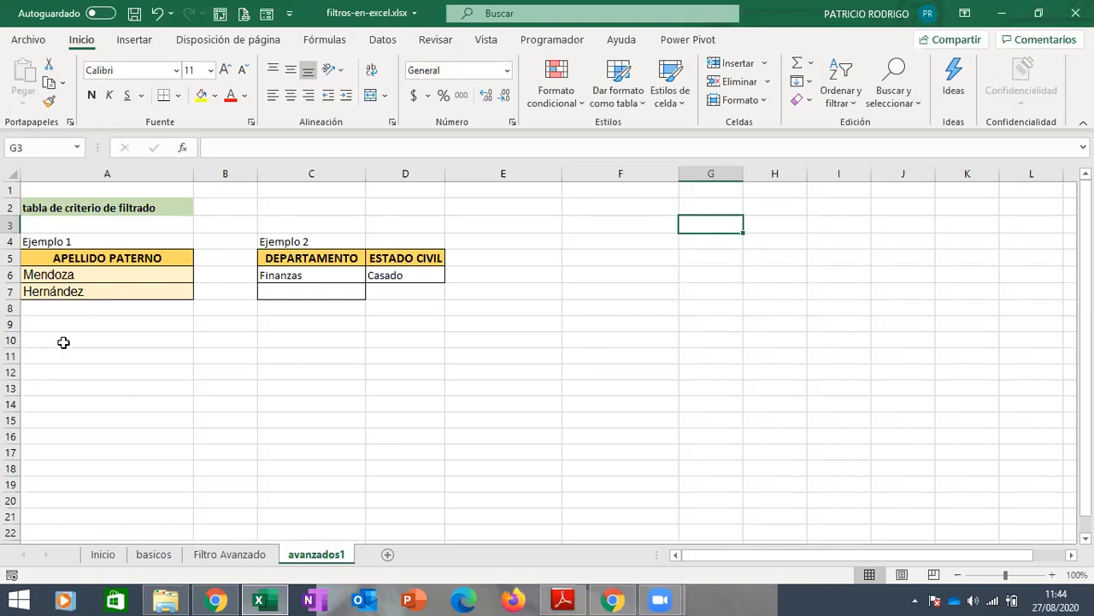
left_click(57, 239)
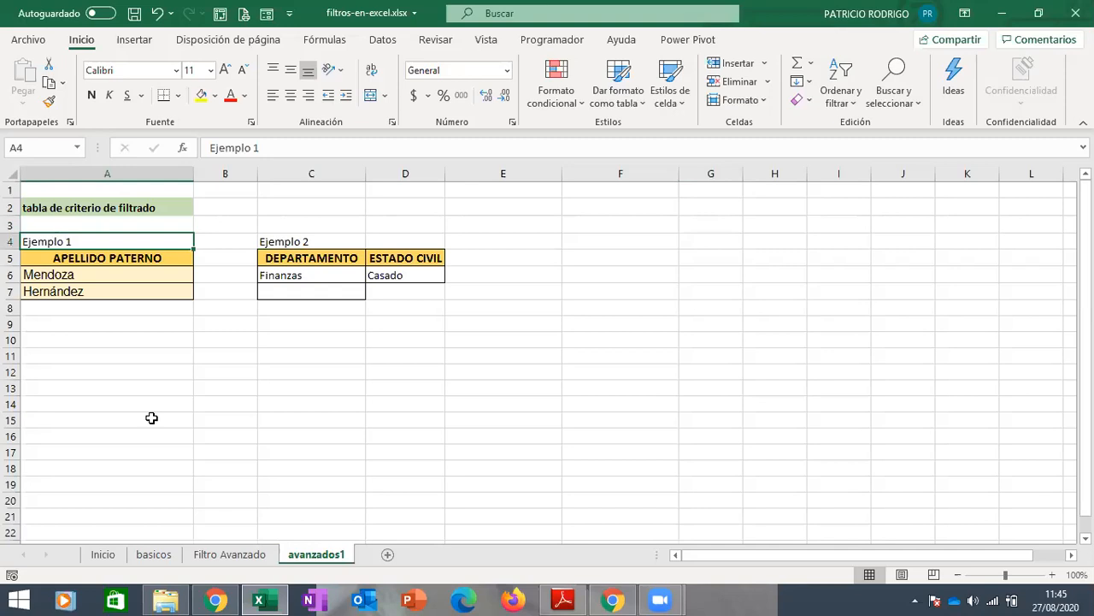
left_click(227, 554)
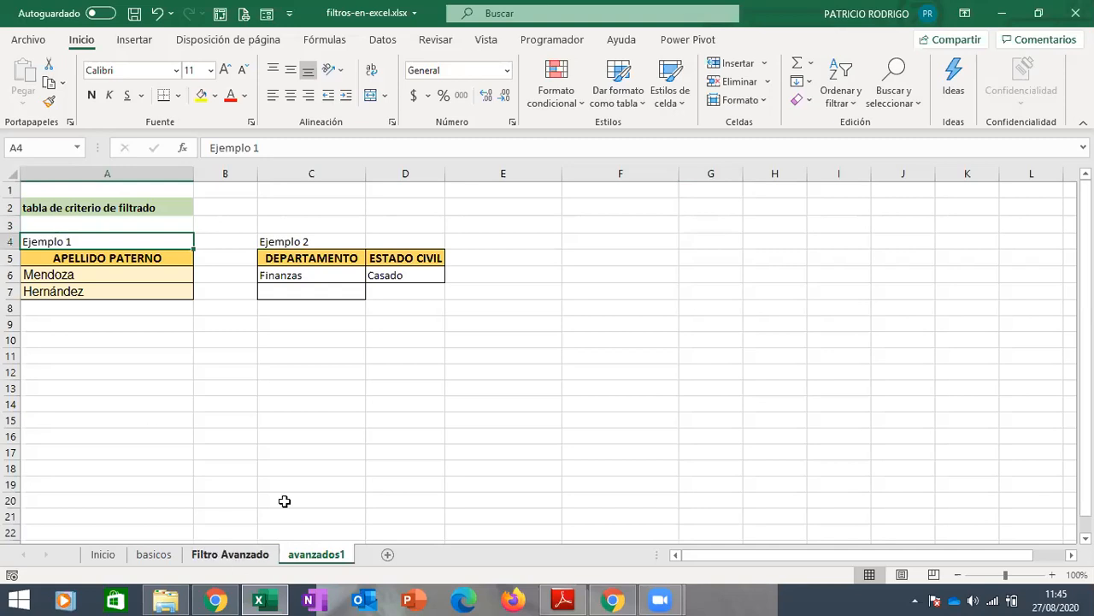
left_click(316, 554)
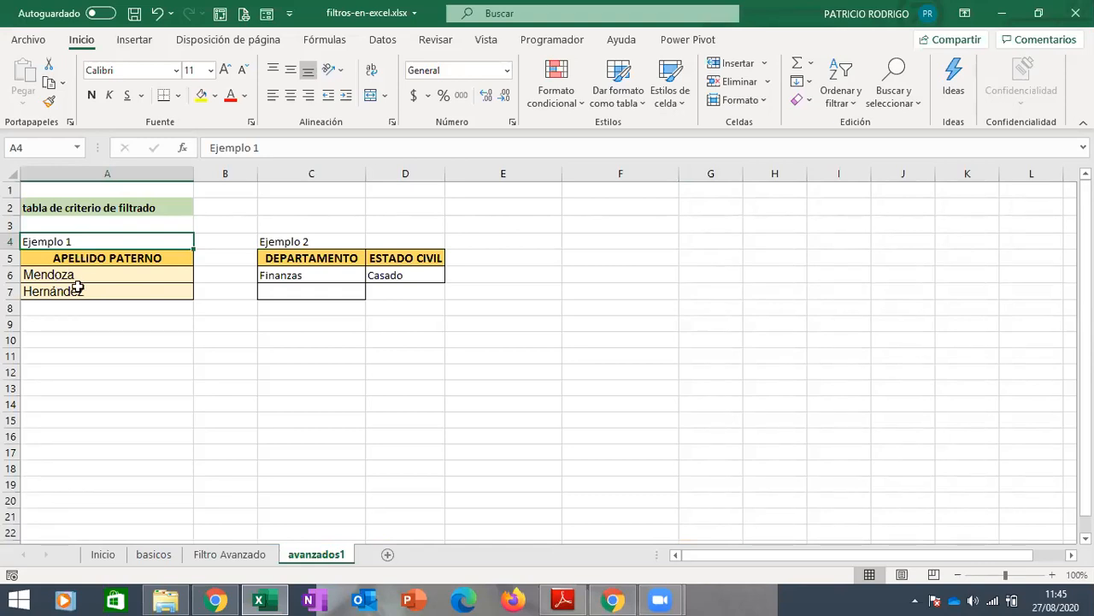
left_click(133, 263)
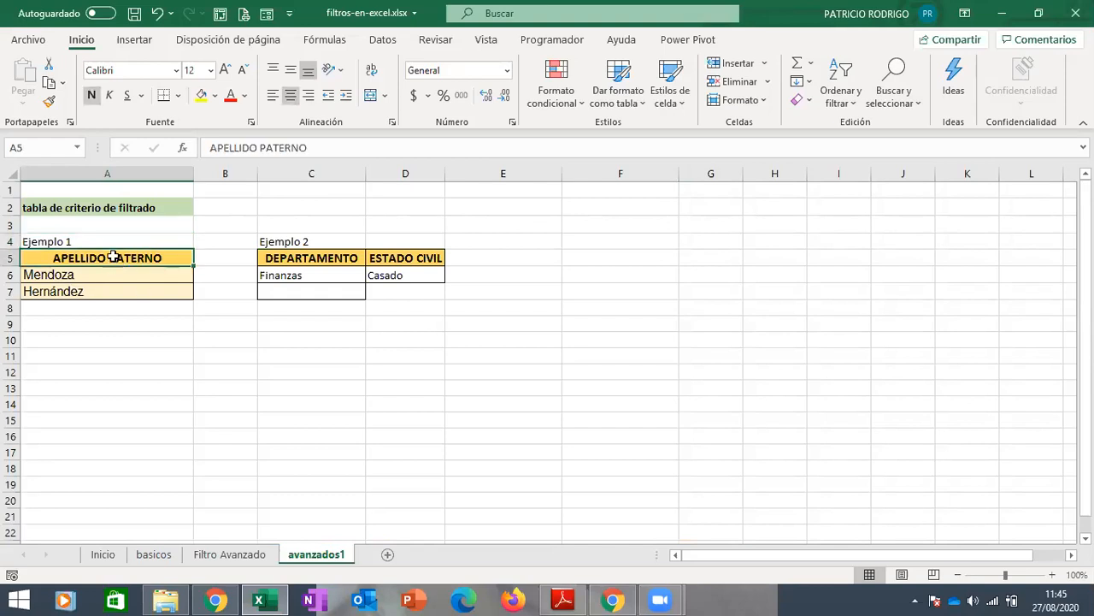
left_click(229, 554)
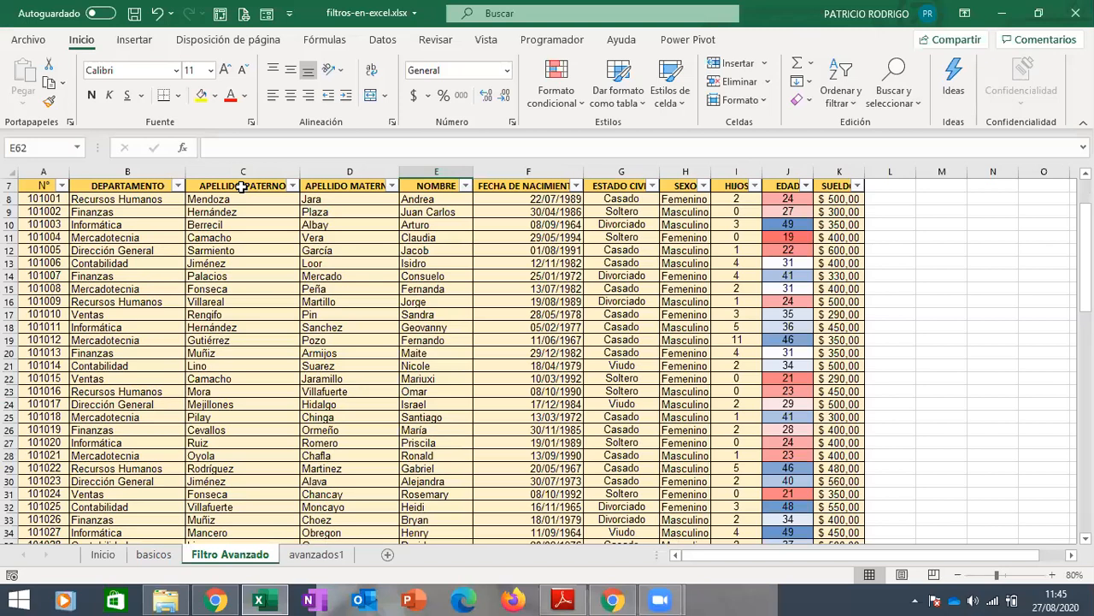
left_click(309, 557)
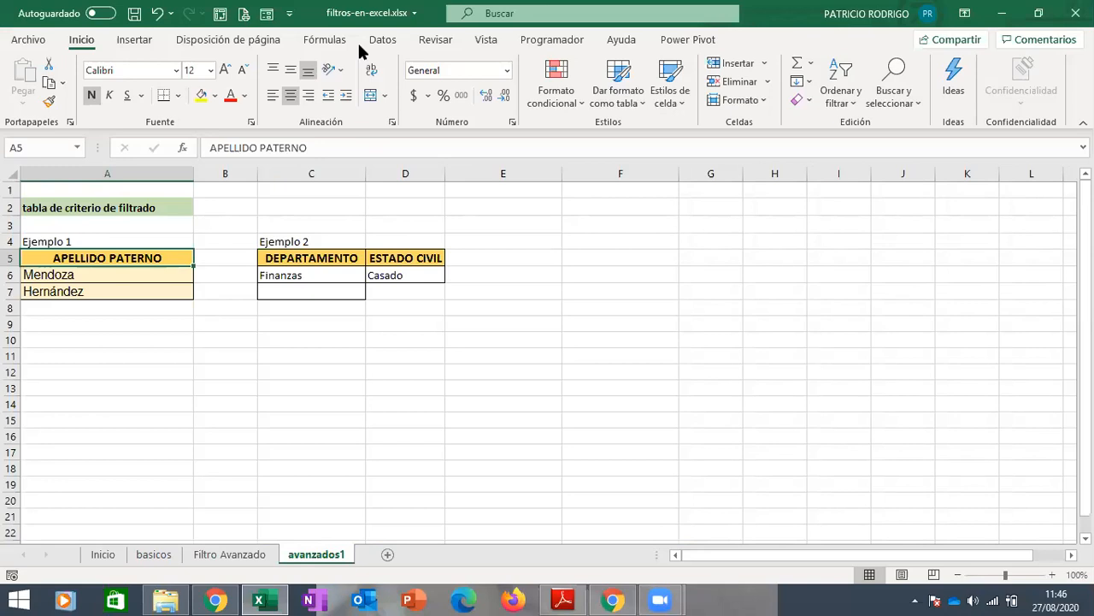
Start an advanced filter from the avanzados1 sheet and empty its prefilled list and criteria ranges
left_click(334, 43)
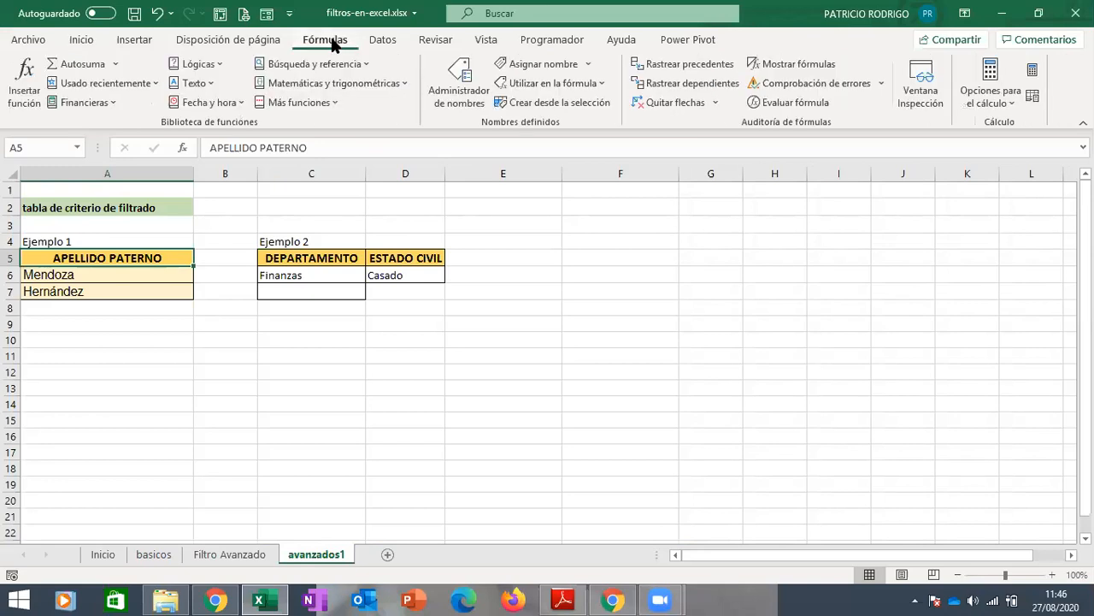
left_click(384, 43)
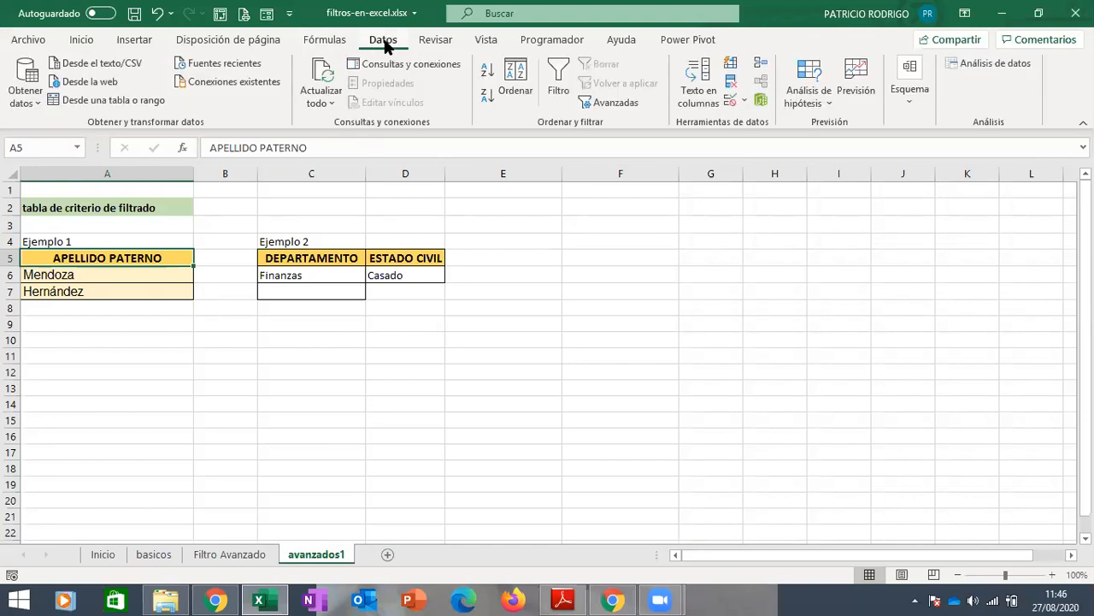
left_click(556, 86)
left_click(552, 96)
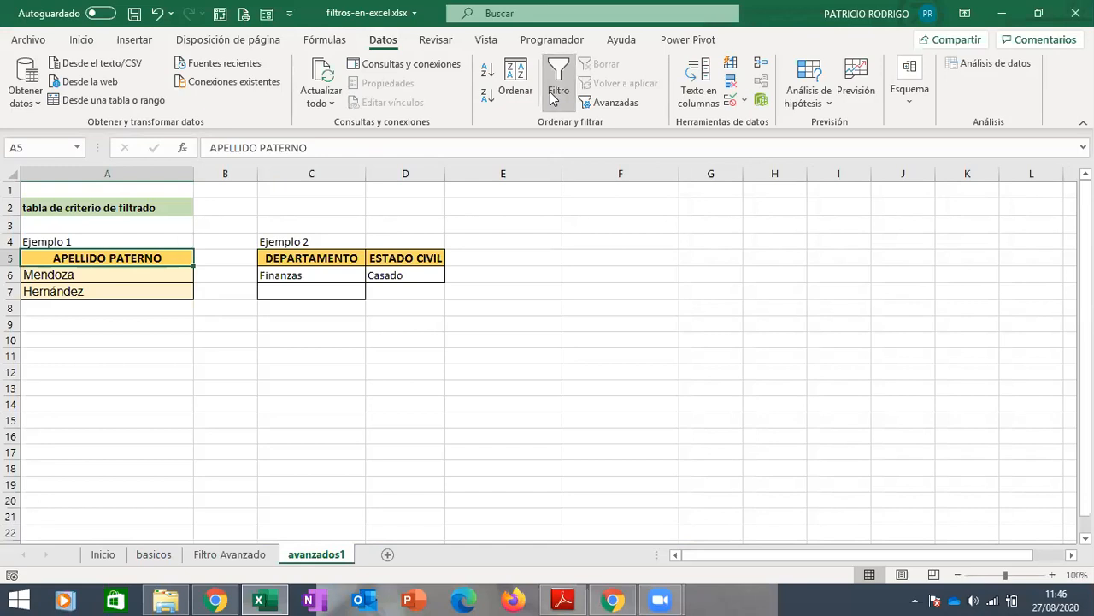
left_click(626, 111)
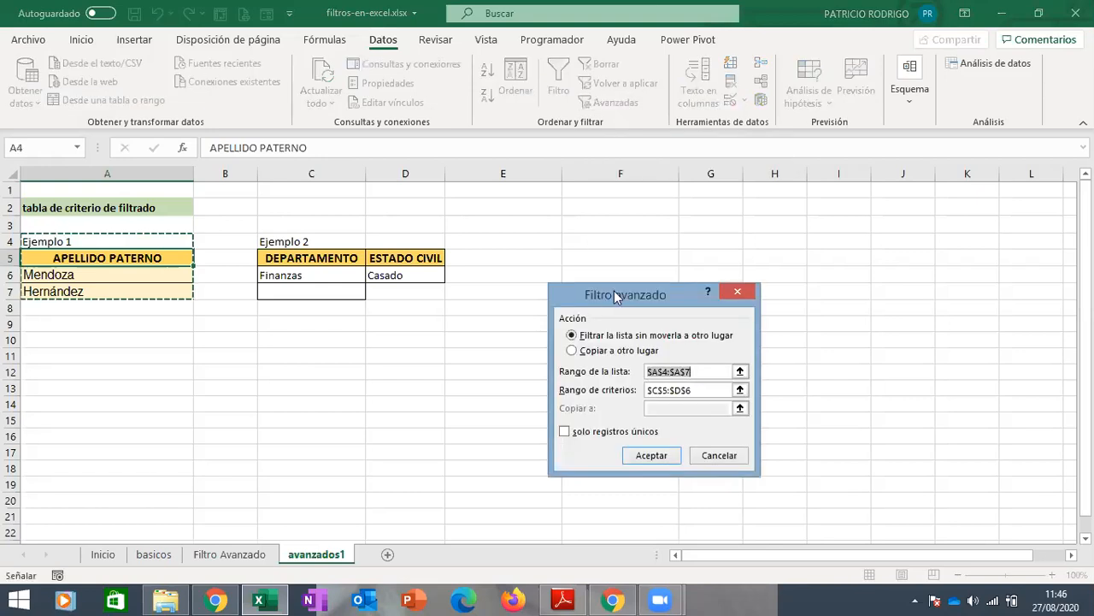
left_click_drag(537, 197, 537, 198)
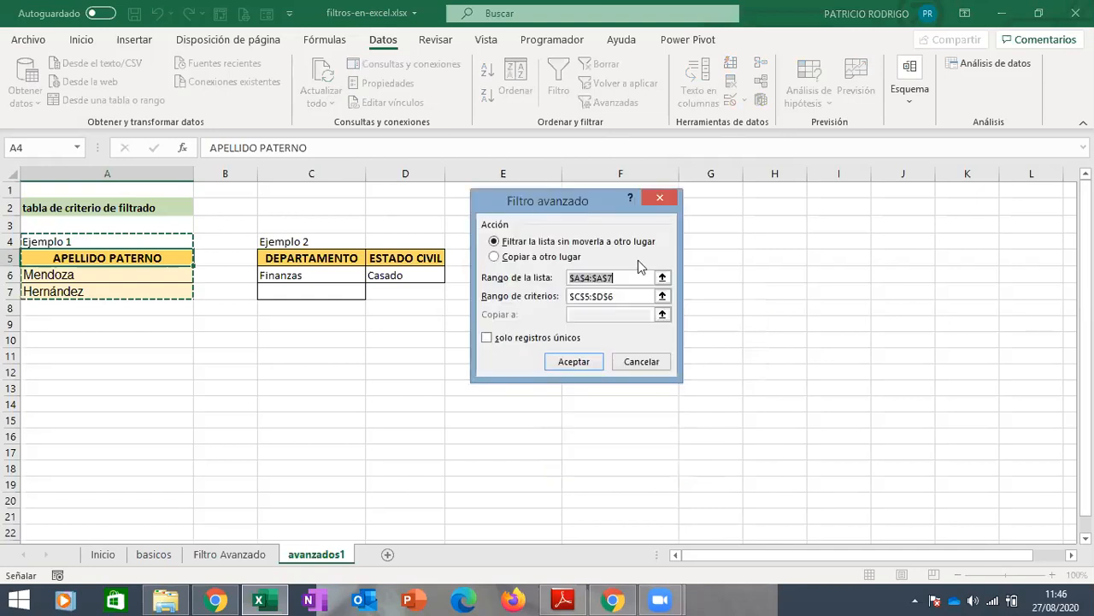
left_click(631, 280)
key("BackSpace")
key("BackSpace")
key("BackSpace")
key("BackSpace")
key("BackSpace")
key("BackSpace")
key("BackSpace")
key("BackSpace")
key("BackSpace")
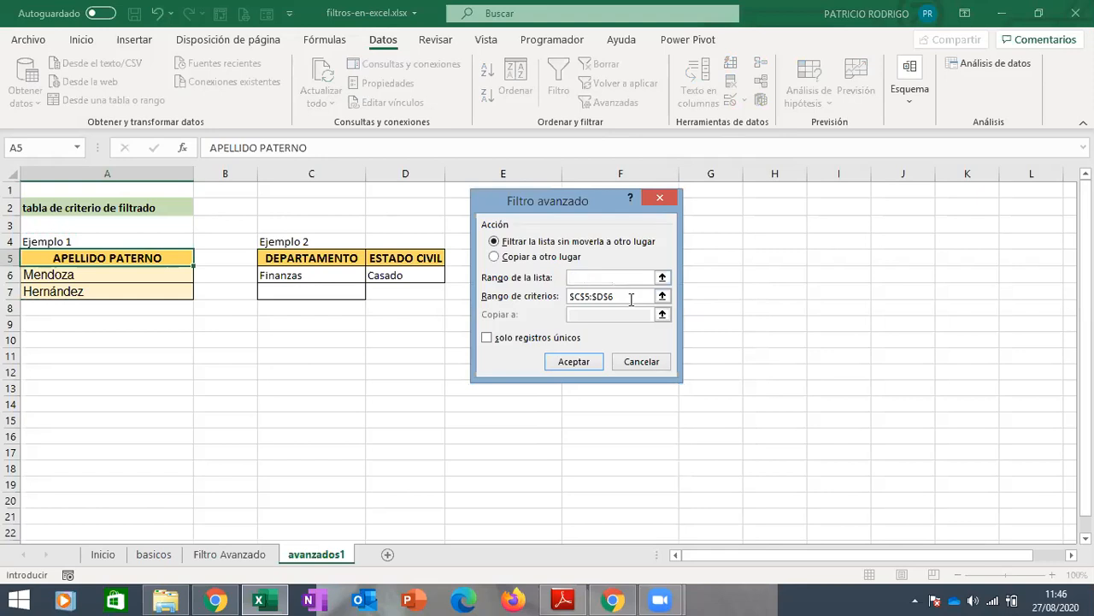
key("BackSpace")
key("BackSpace")
key("BackSpace")
key("BackSpace")
Set the advanced filter to copy to another location, using A7:K57 of the Filtro Avanzado sheet as the list range
left_click(495, 257)
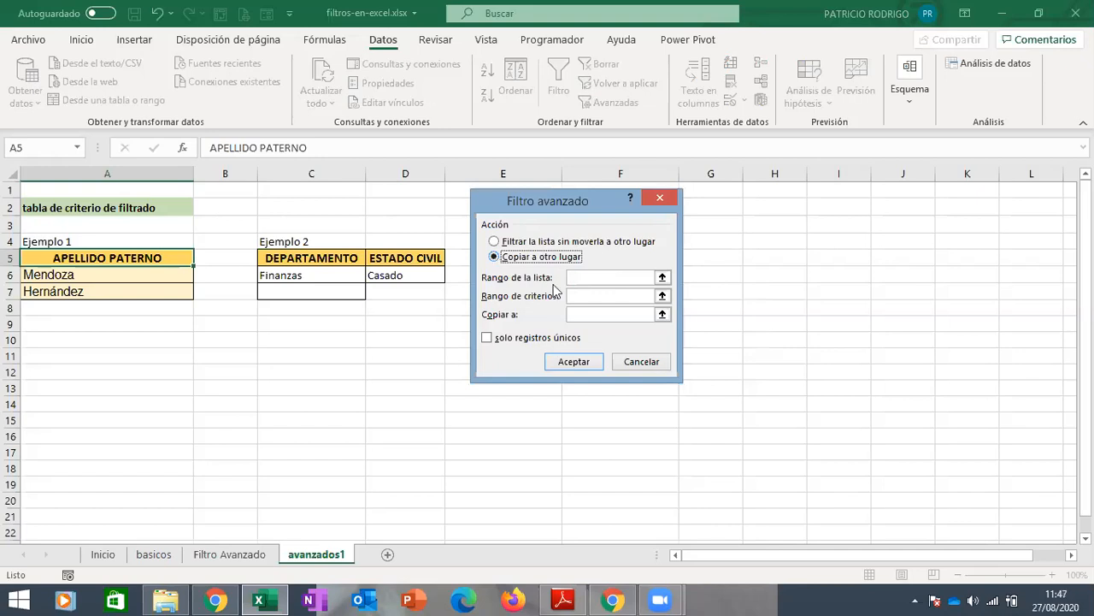
left_click(662, 279)
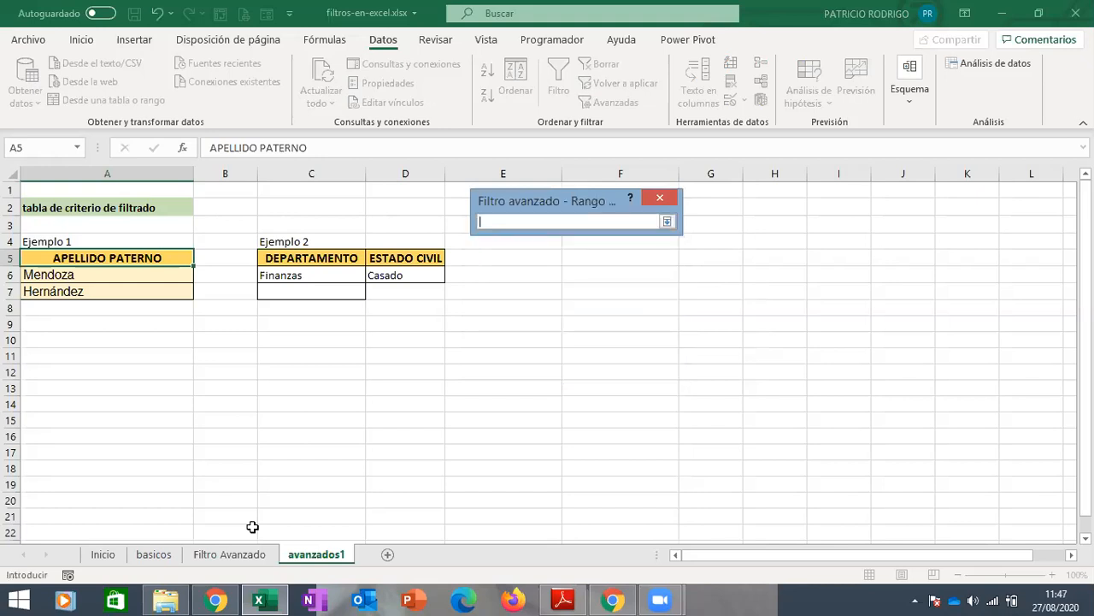
left_click(230, 554)
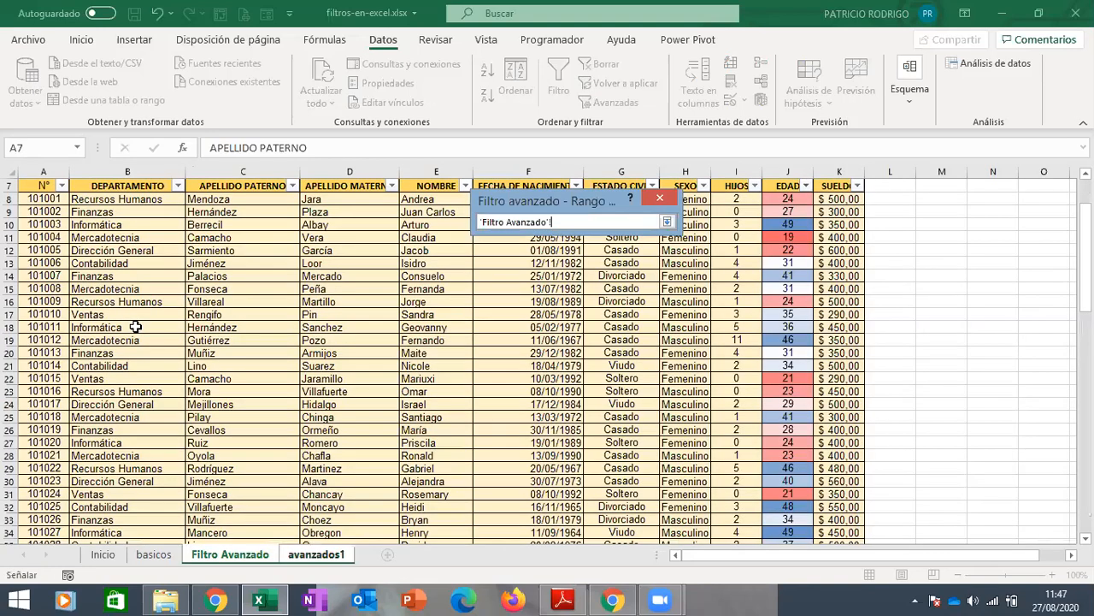
left_click_drag(34, 185, 247, 272)
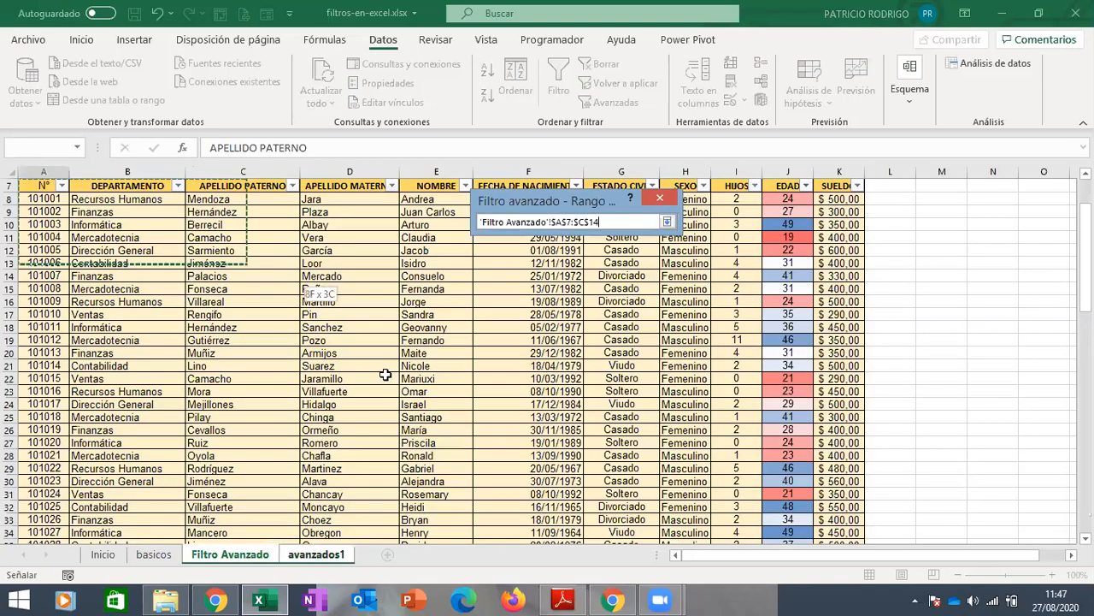
left_click_drag(385, 374, 832, 596)
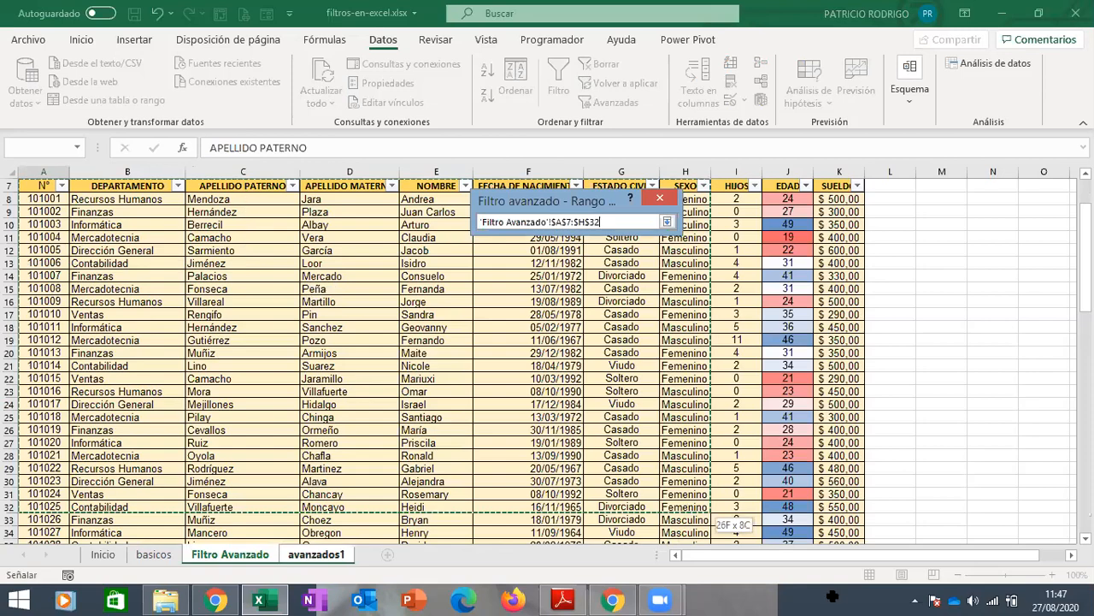
left_click_drag(827, 545, 827, 510)
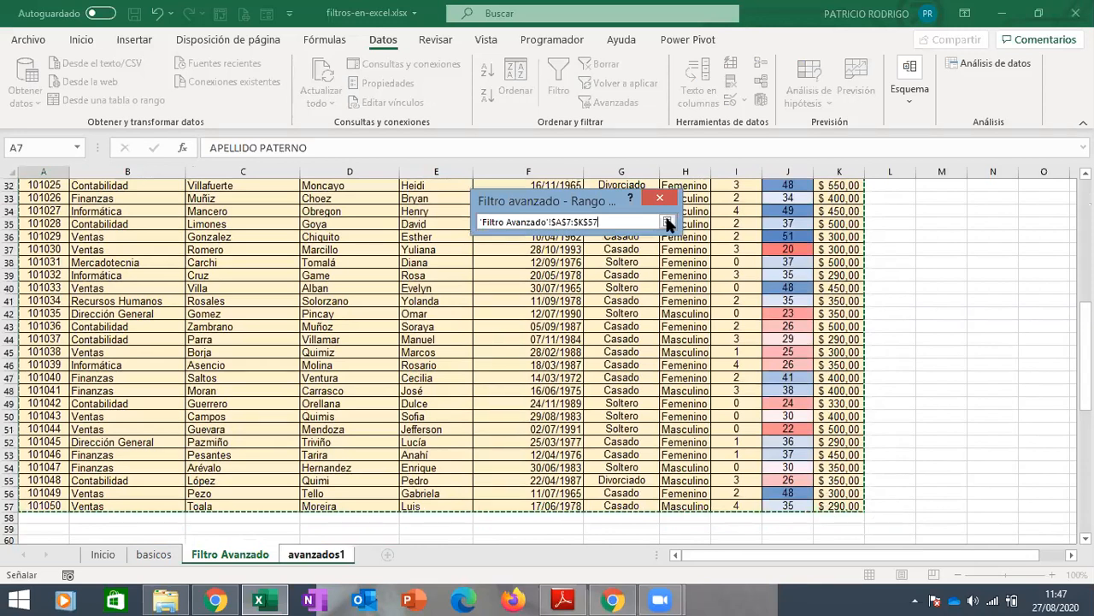
left_click(669, 222)
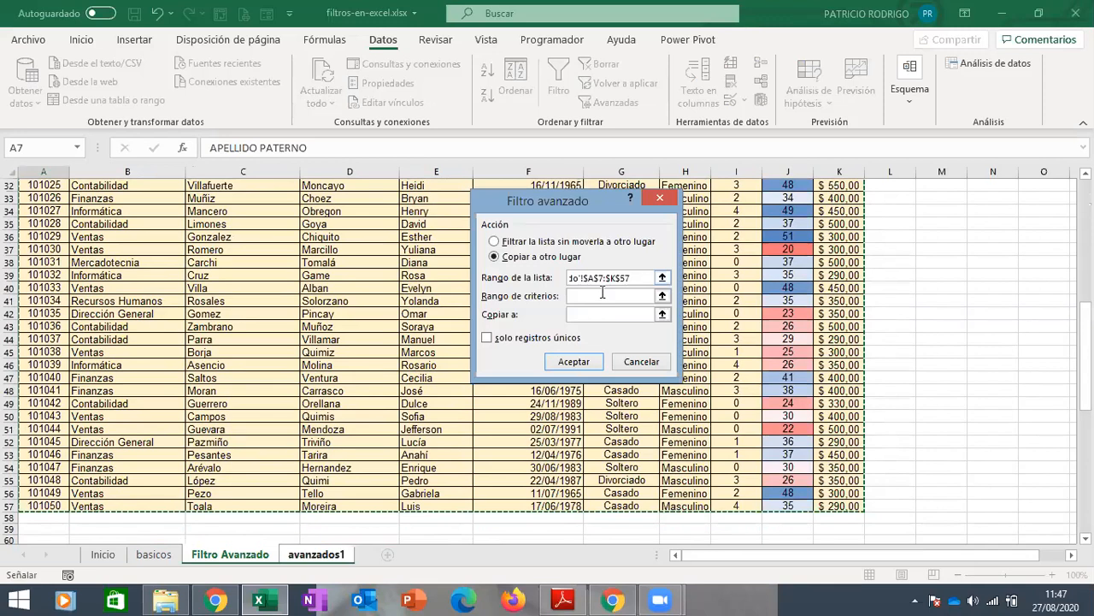
Set the criteria range to the Ejemplo 1 table, A5:A7 in the avanzados1 sheet
left_click(641, 301)
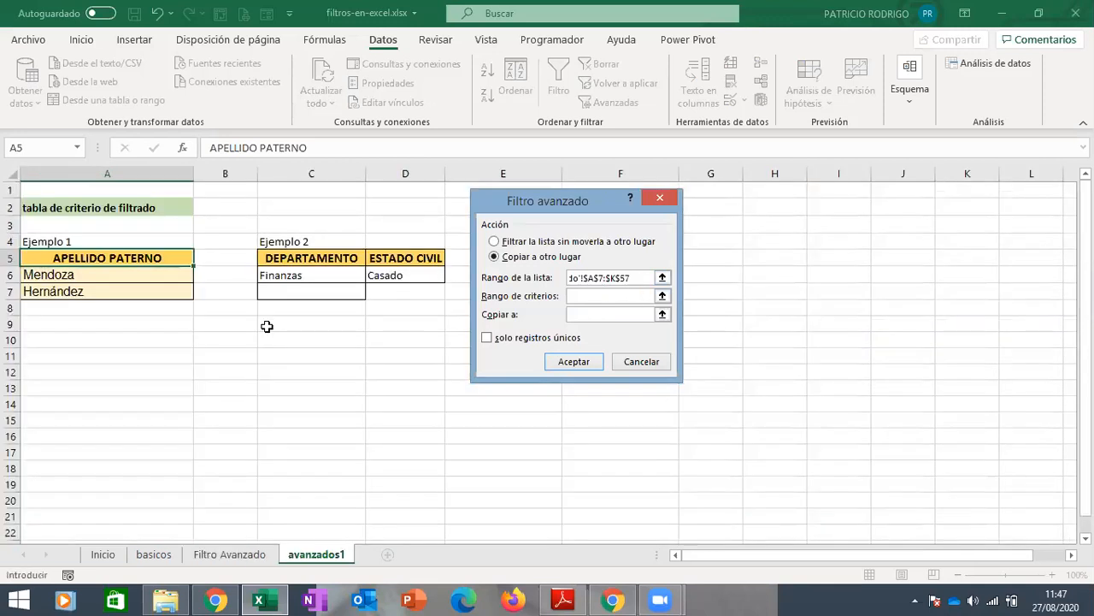
left_click(71, 259)
left_click_drag(68, 272, 68, 291)
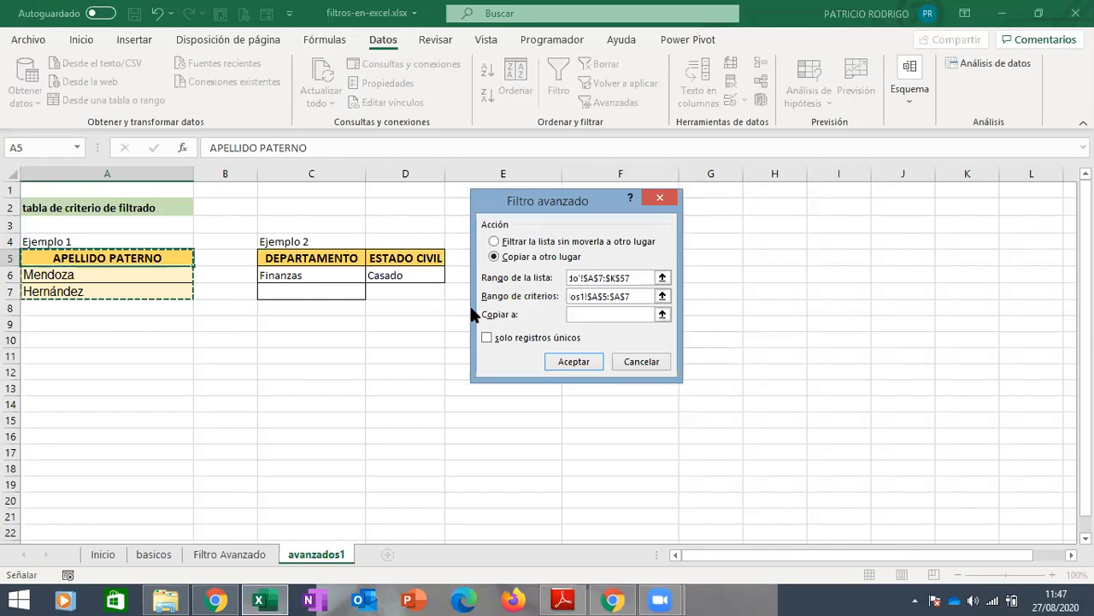
Set cell A12 of the avanzados1 sheet as the copy destination and run the advanced filter
left_click(583, 314)
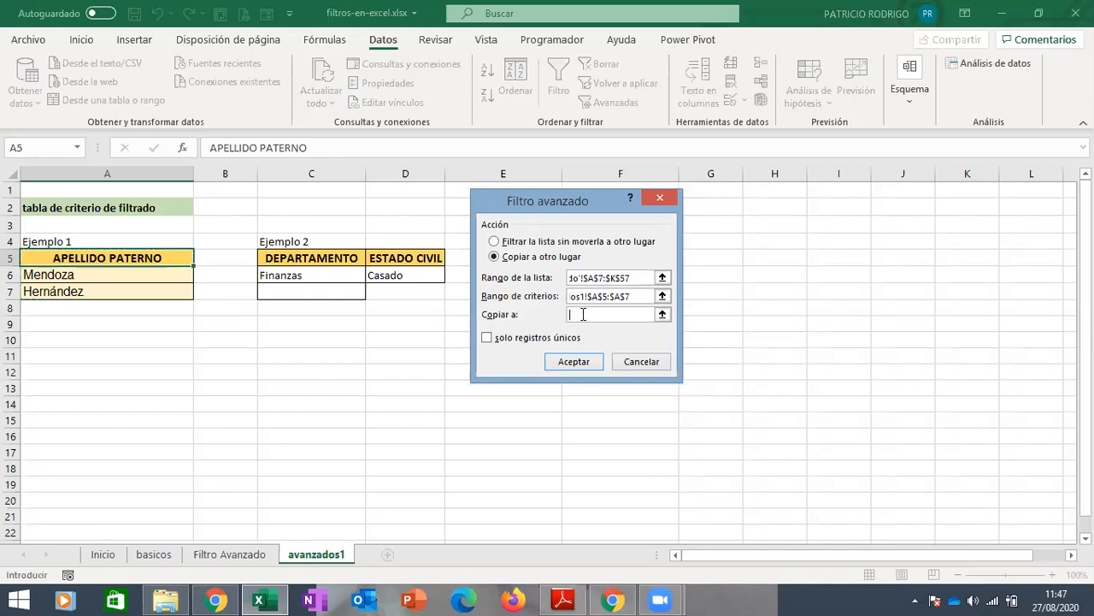
left_click(52, 371)
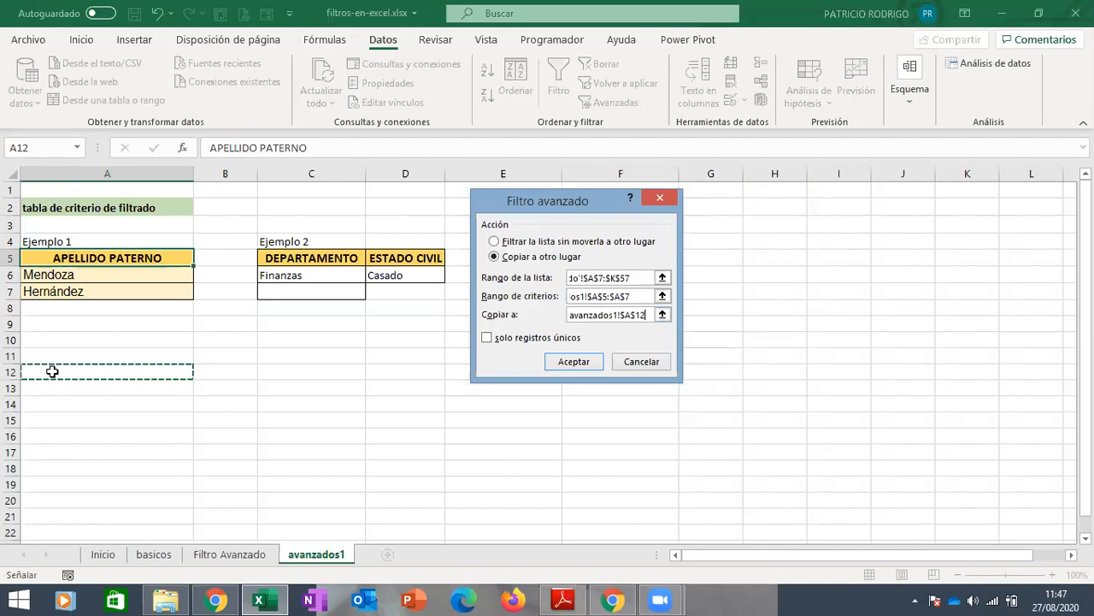
left_click(573, 361)
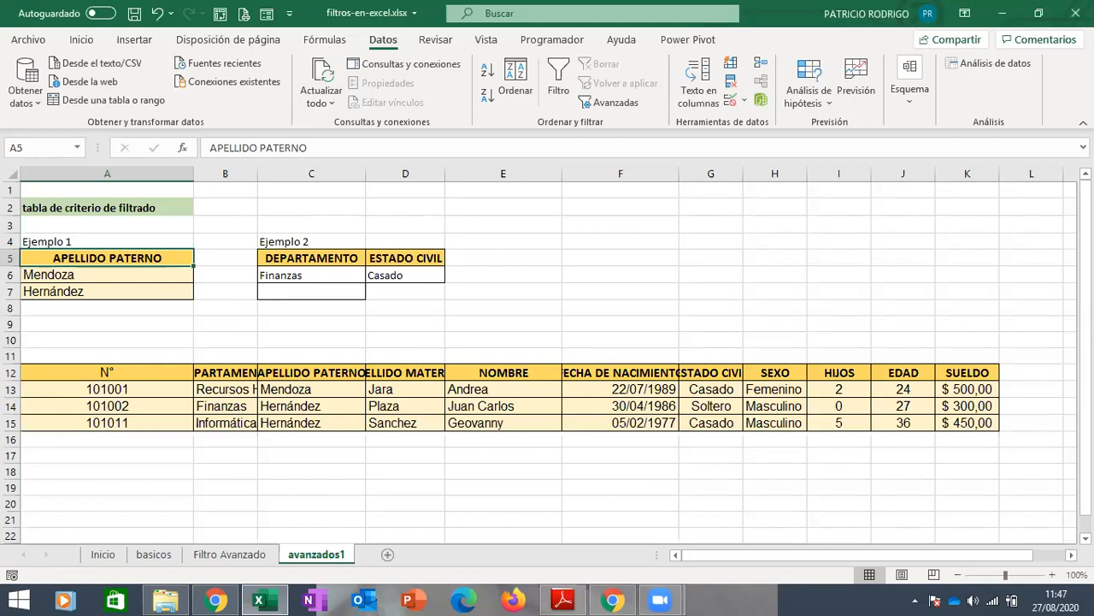
Review the extracted records' surnames in the avanzados1 sheet against the source payroll in Filtro Avanzado
scroll(547, 359, "down", 1)
scroll(547, 359, "down", 1)
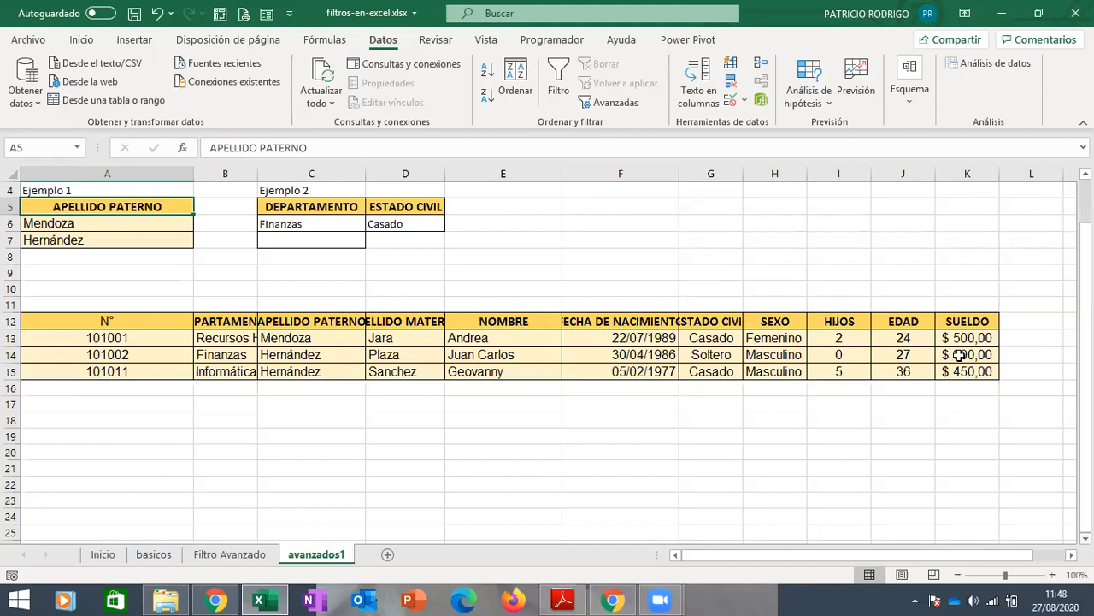
left_click(325, 339)
left_click(329, 354)
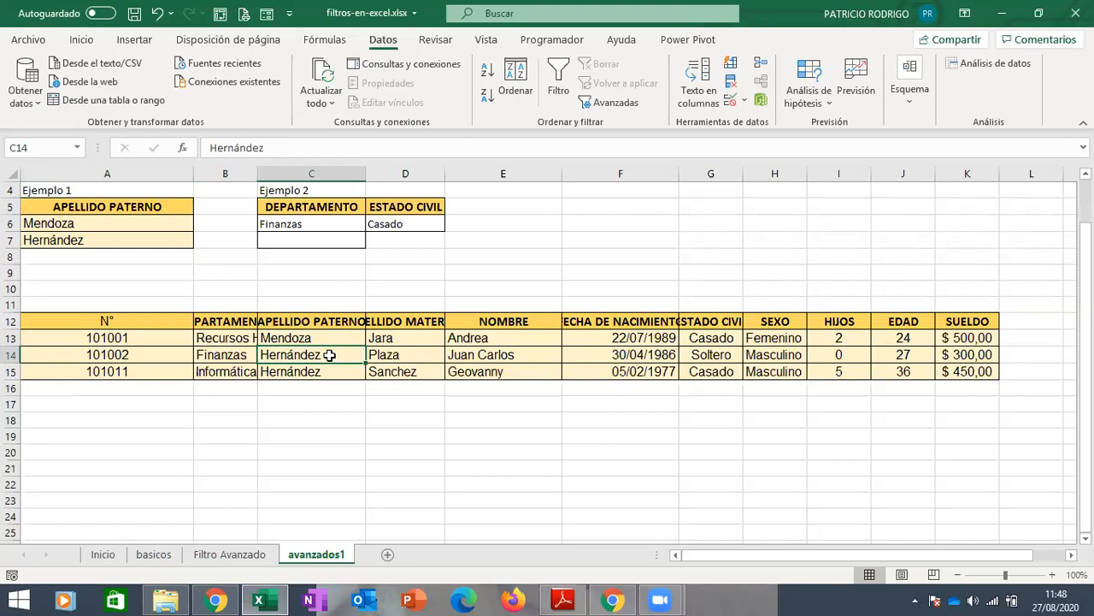
left_click(229, 556)
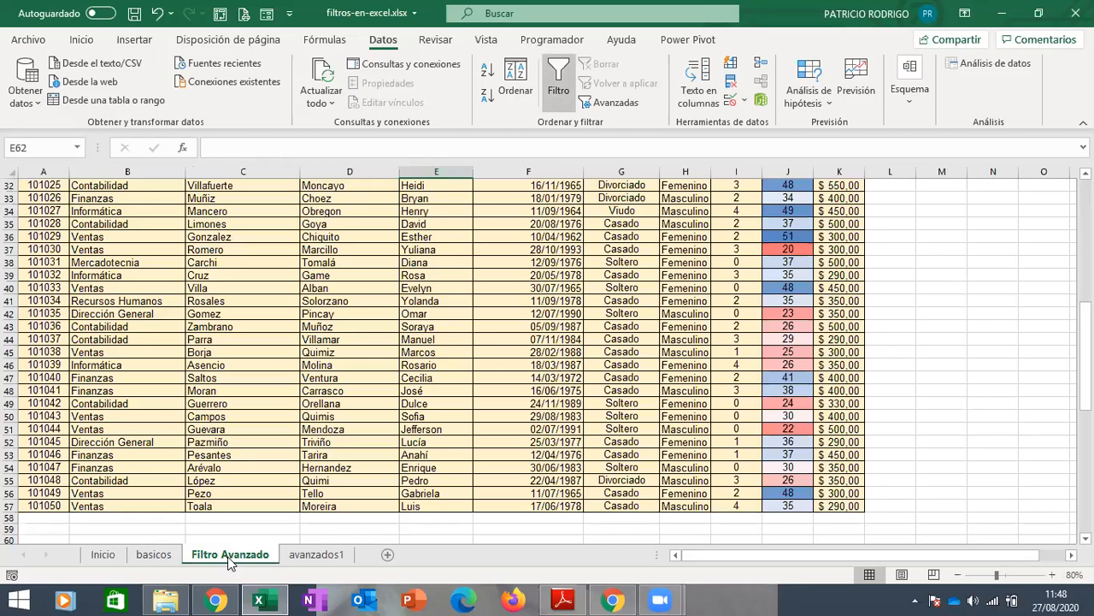
left_click(322, 556)
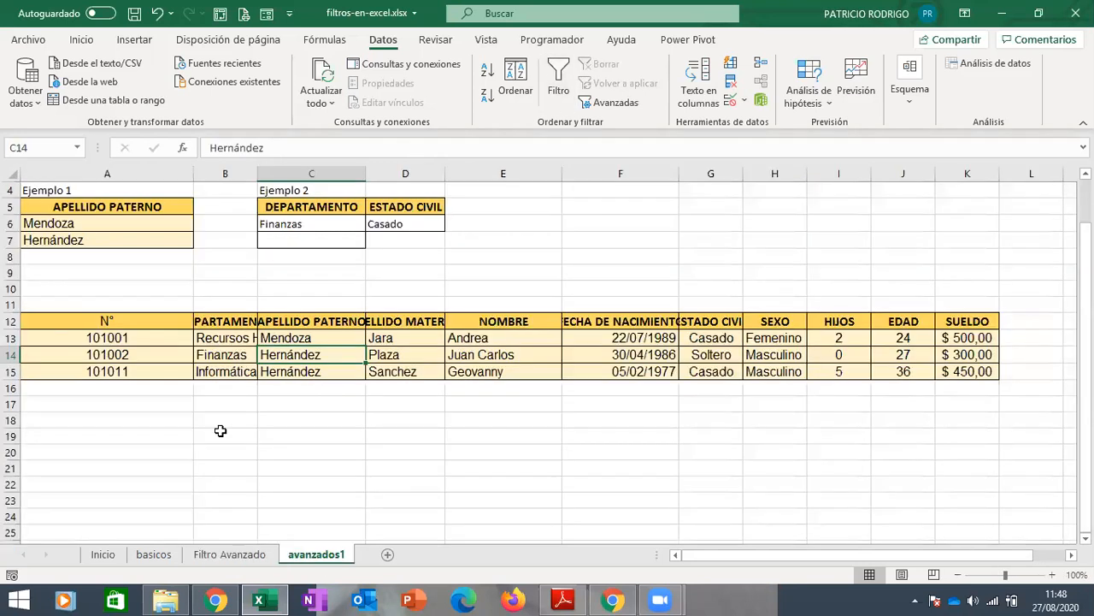
Start another advanced filter that copies to another location, with A7:K57 of the Filtro Avanzado sheet as the list range
left_click(100, 435)
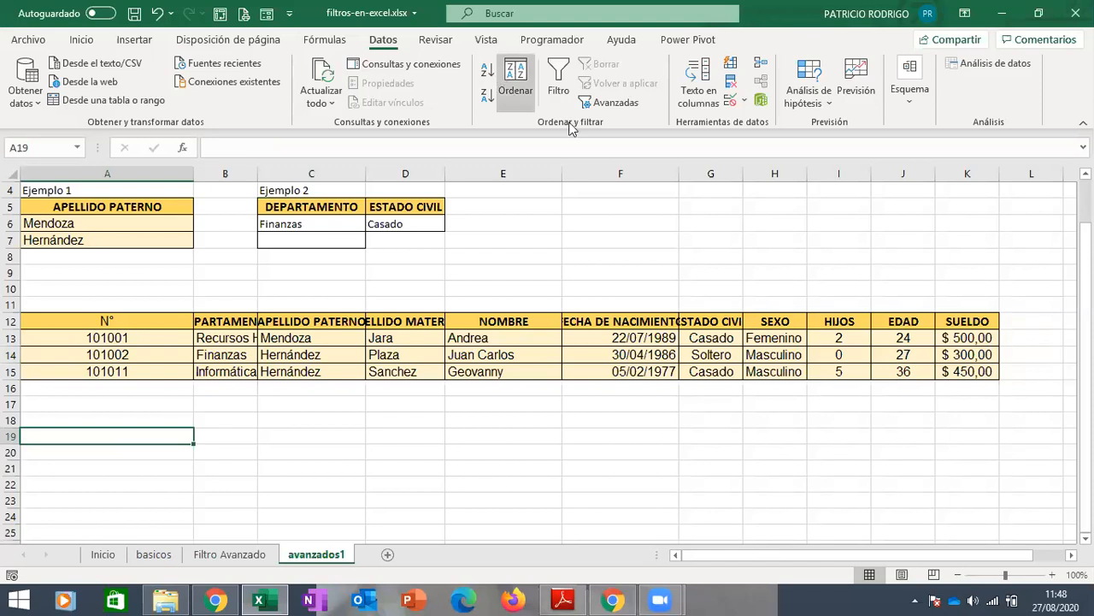
left_click(609, 102)
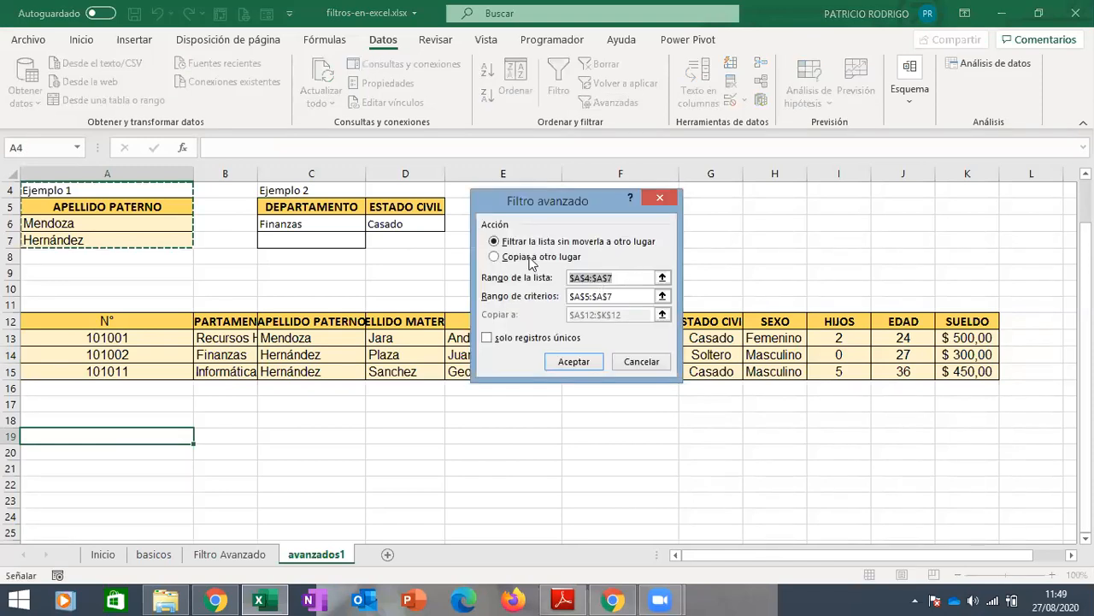
left_click(528, 258)
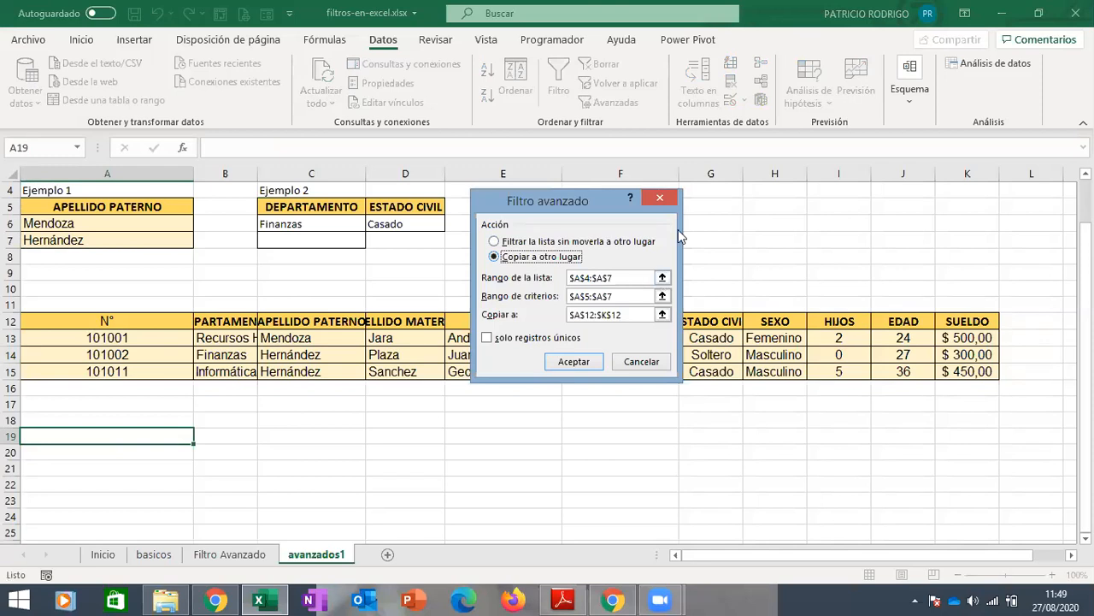
left_click(663, 278)
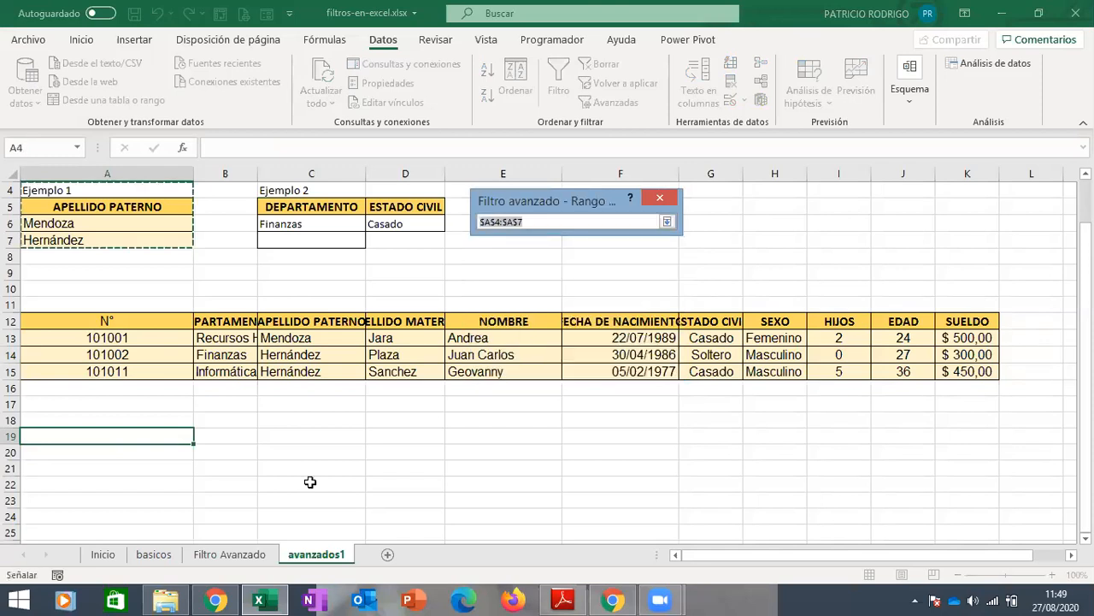
left_click(231, 554)
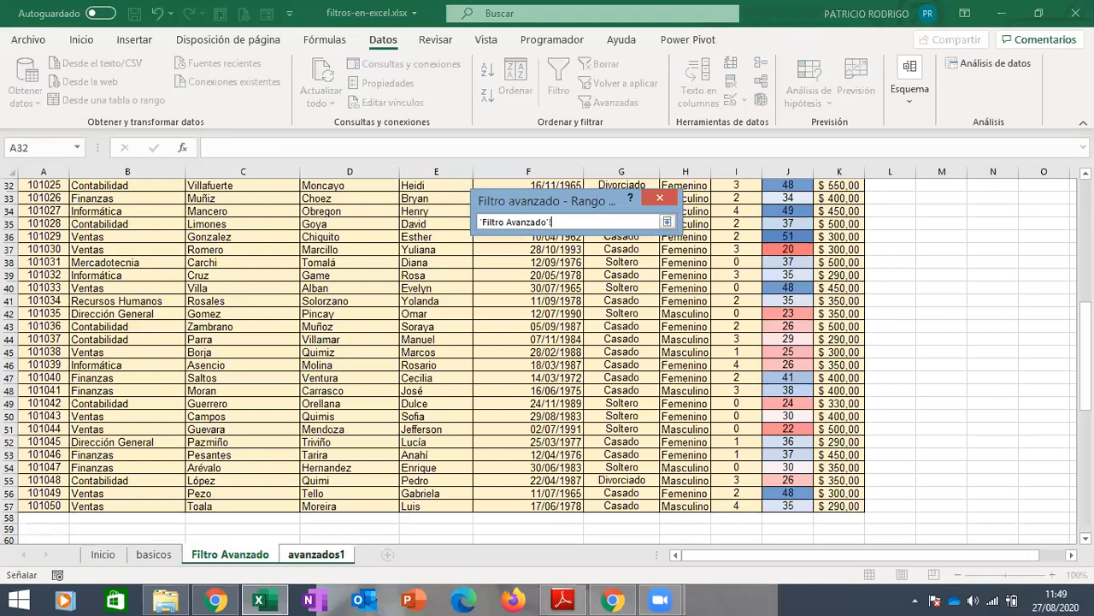
scroll(834, 217, "up", 10)
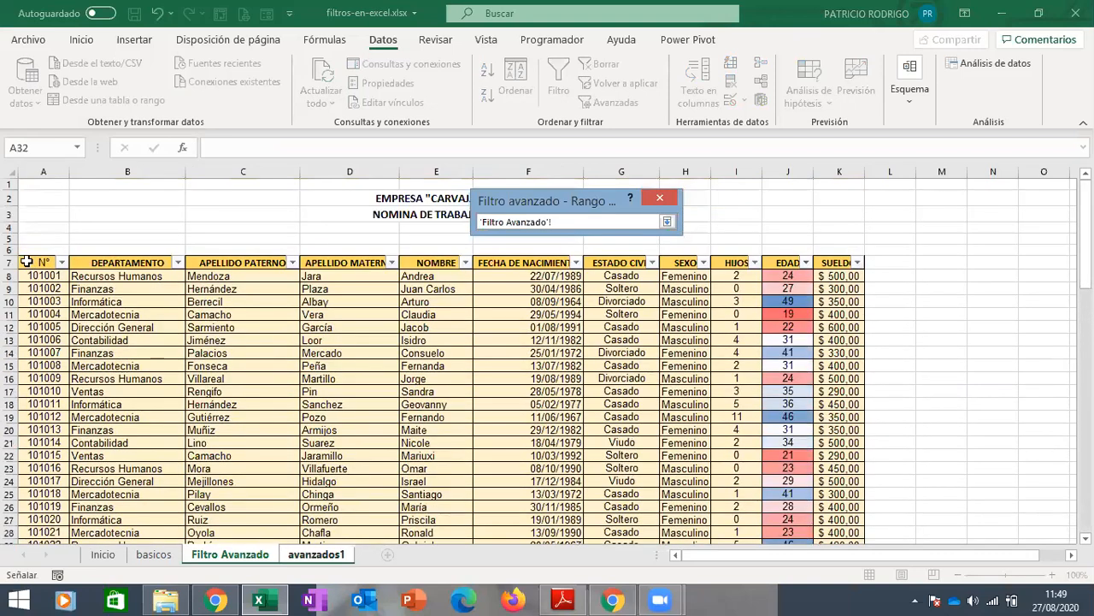
left_click_drag(475, 414, 833, 506)
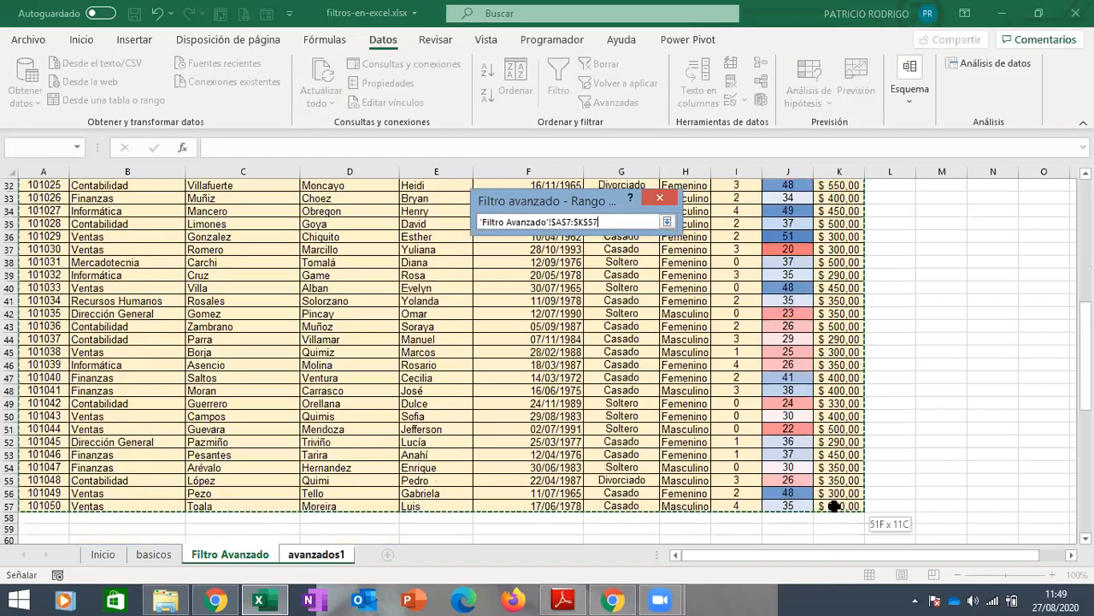
left_click_drag(676, 238, 669, 226)
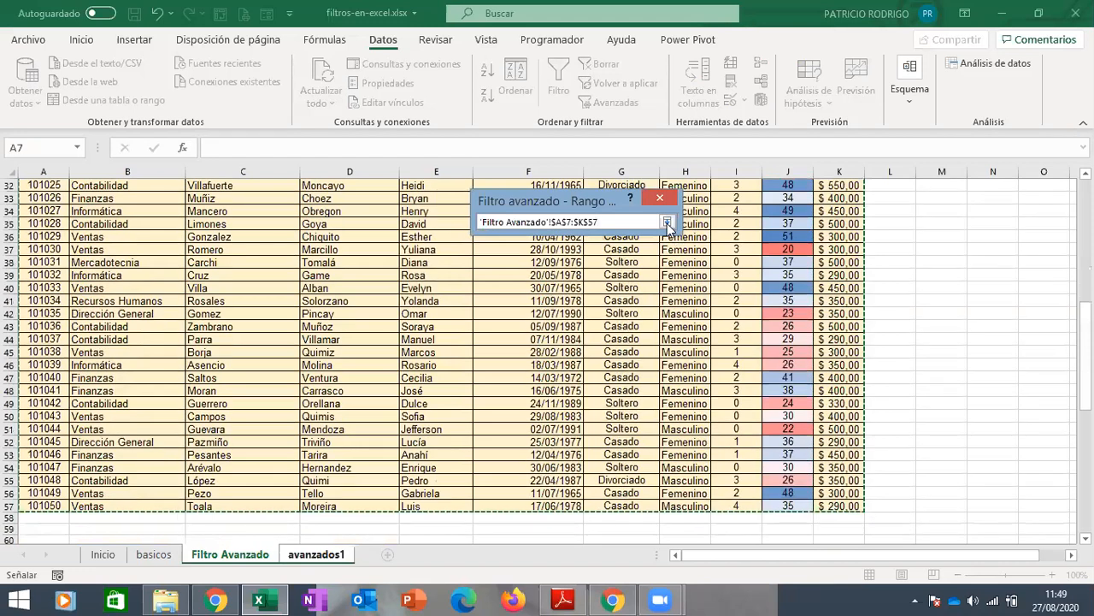
left_click(667, 222)
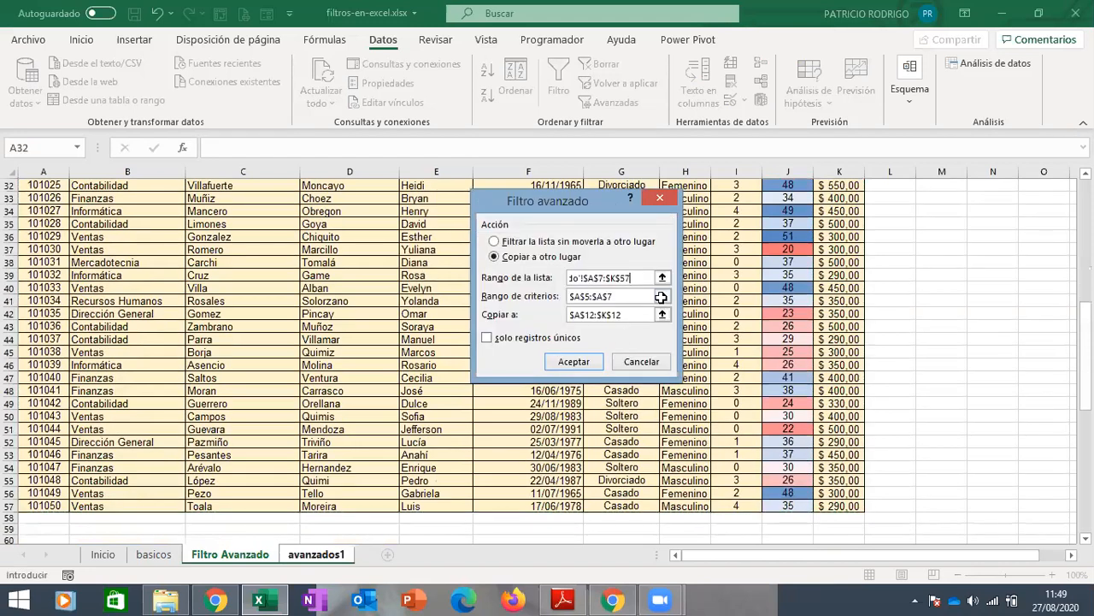
Set the criteria range to the Ejemplo 2 headers and values, C5:D6 in the avanzados1 sheet
left_click(661, 296)
left_click_drag(292, 207, 398, 224)
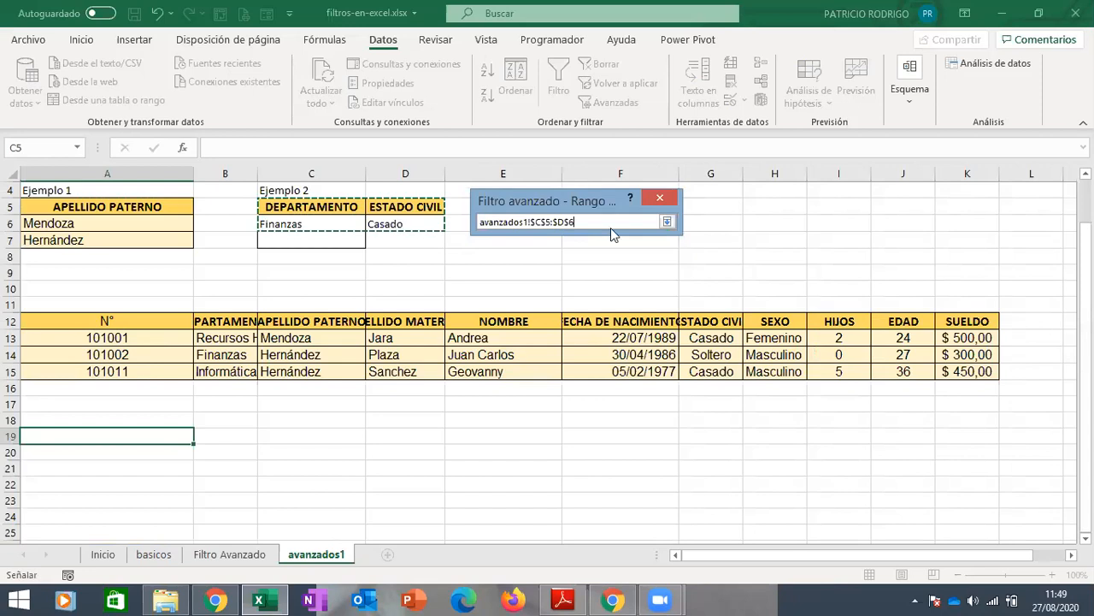
left_click(667, 223)
Set cell A20 of the avanzados1 sheet as the copy destination and run the advanced filter
left_click(662, 316)
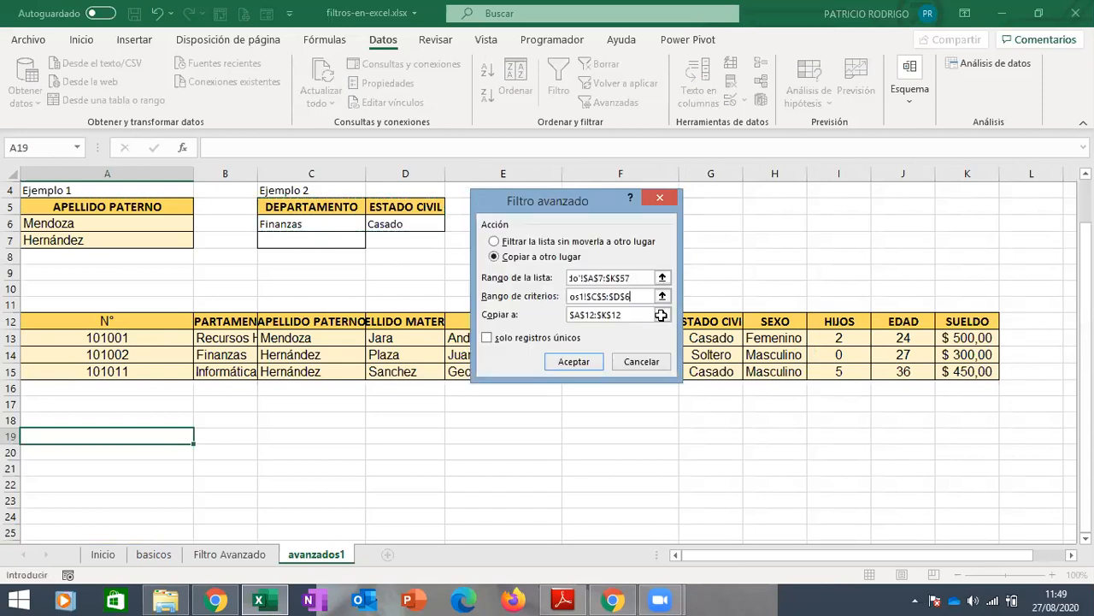
left_click(109, 449)
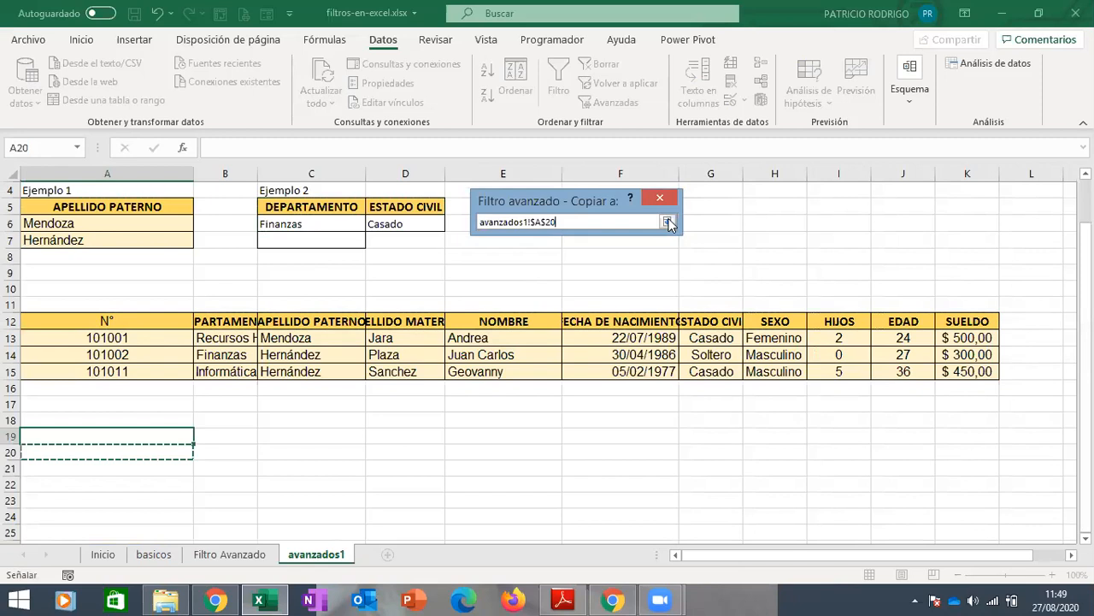
key("Return")
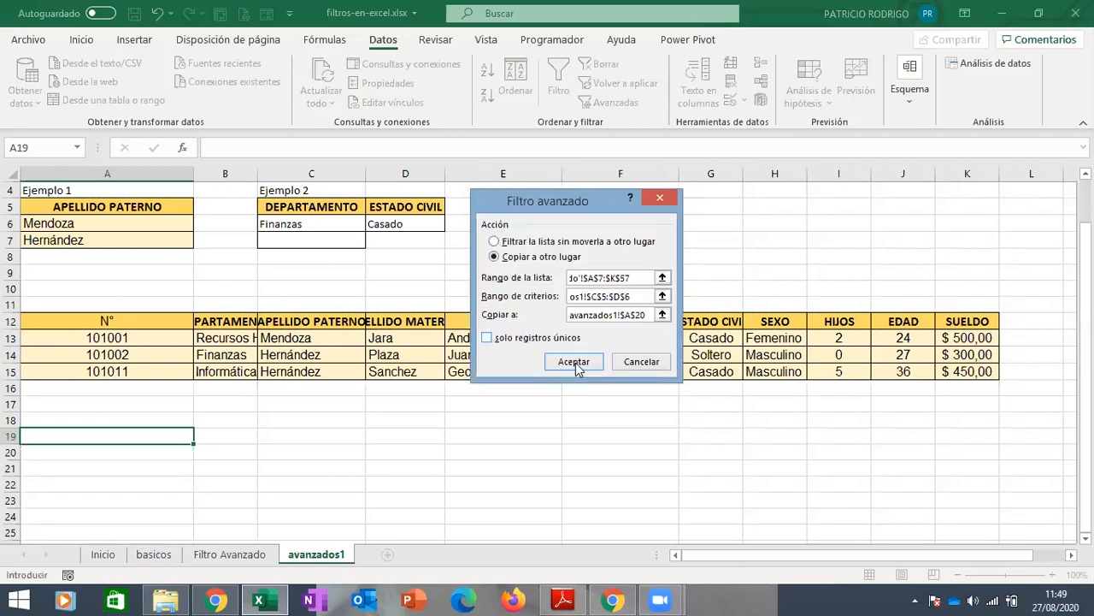
left_click(573, 362)
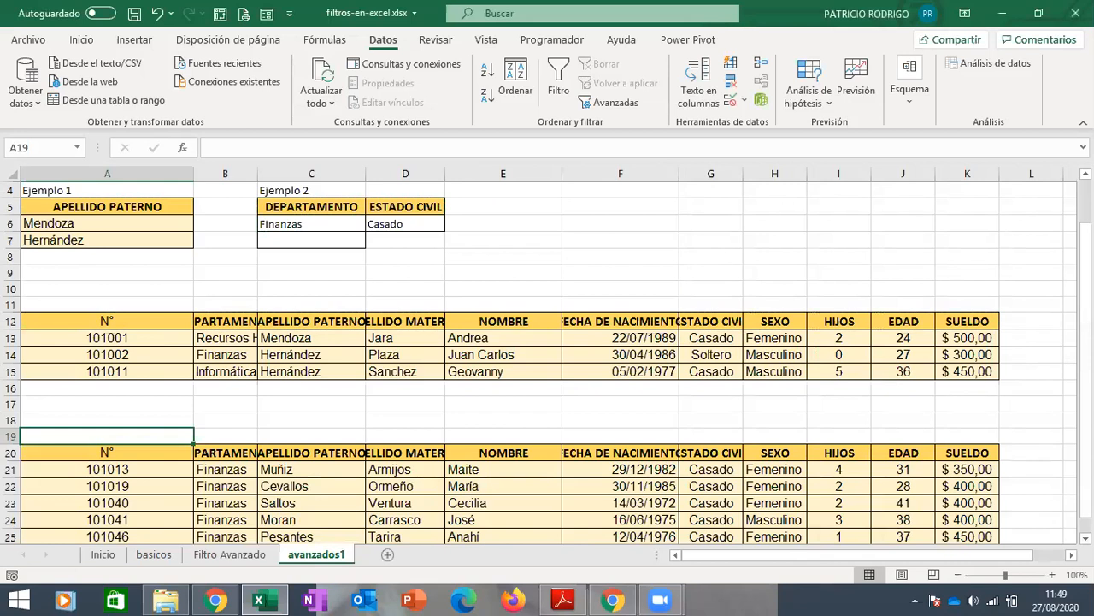
Review the records extracted from row 20 down against the Ejemplo 2 department and marital status criteria
scroll(1001, 386, "down", 2)
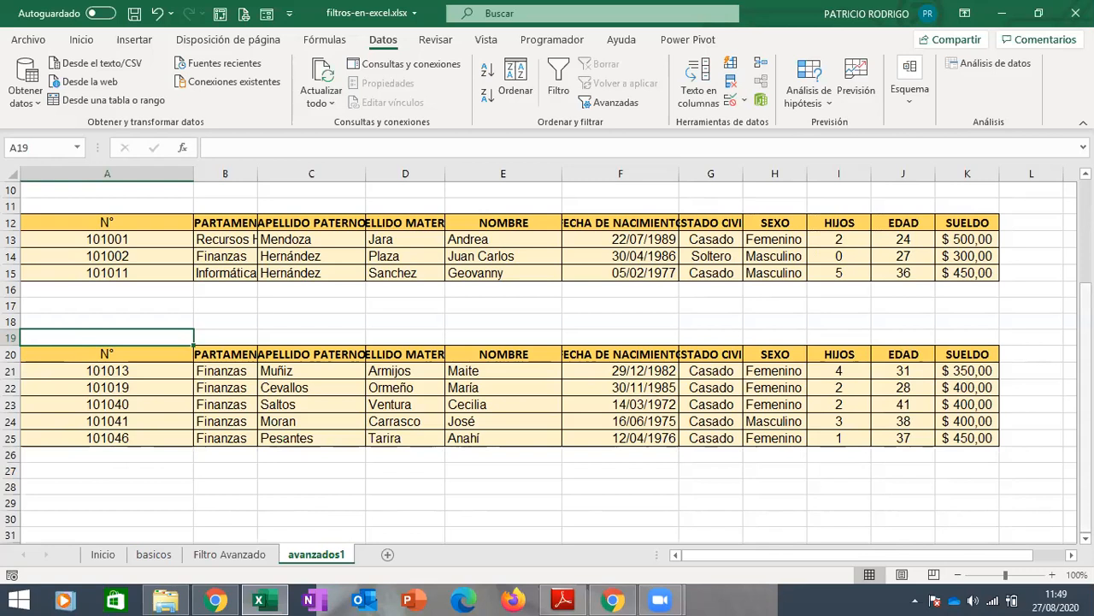
scroll(872, 245, "up", 2)
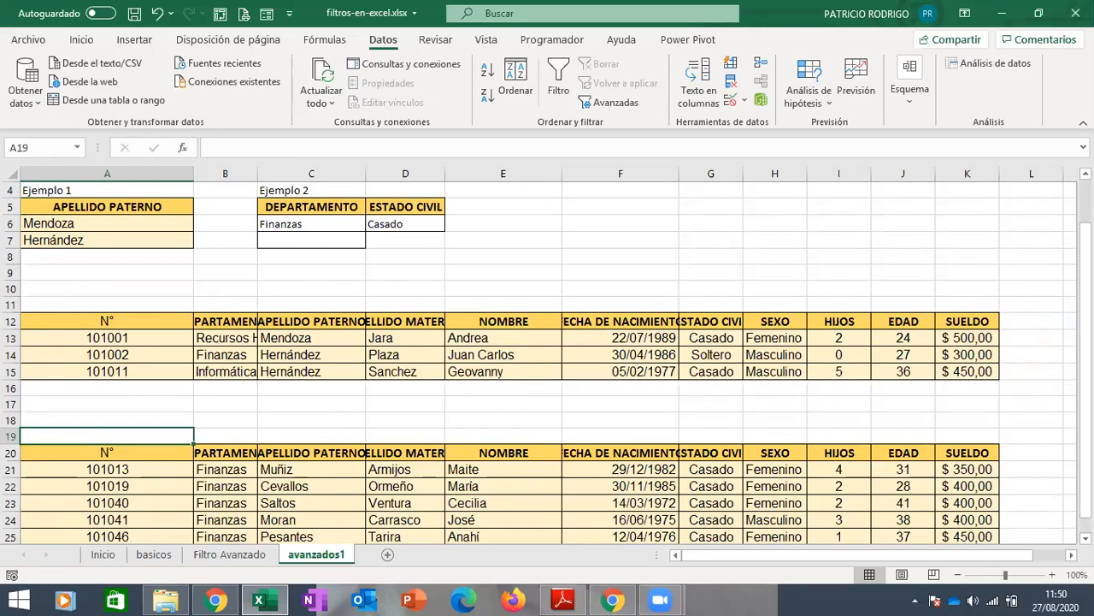
scroll(547, 365, "down", 1)
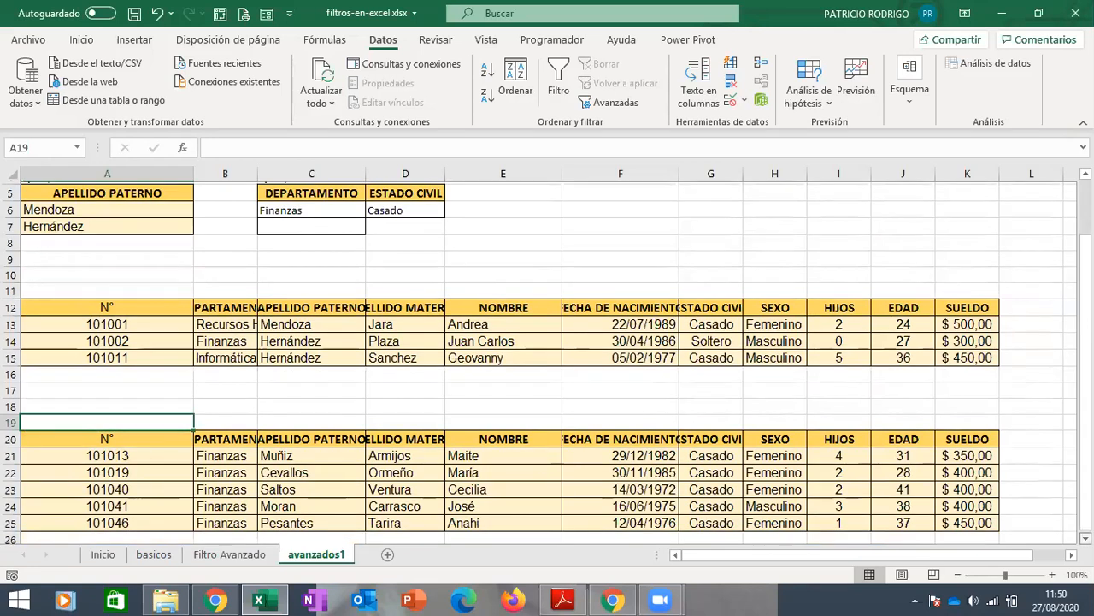
scroll(547, 359, "down", 2)
scroll(548, 363, "down", 1)
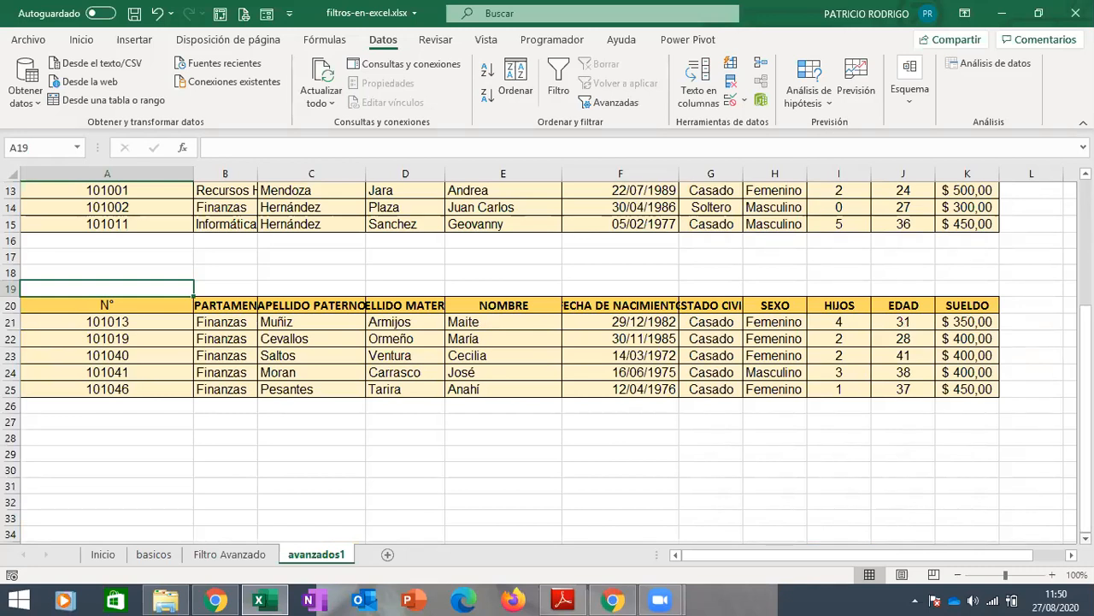
left_click(663, 598)
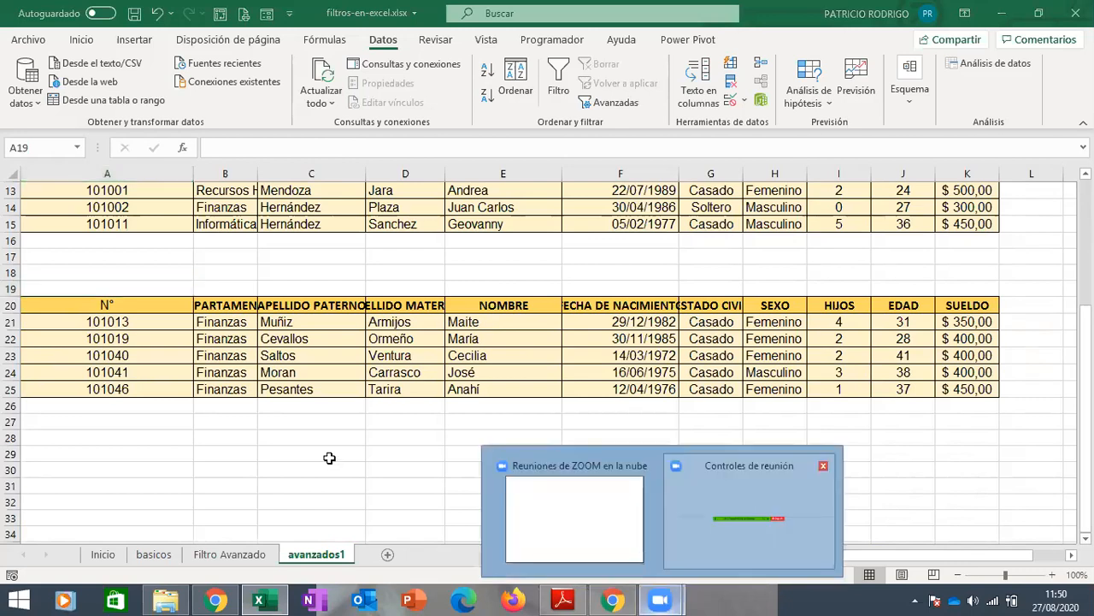
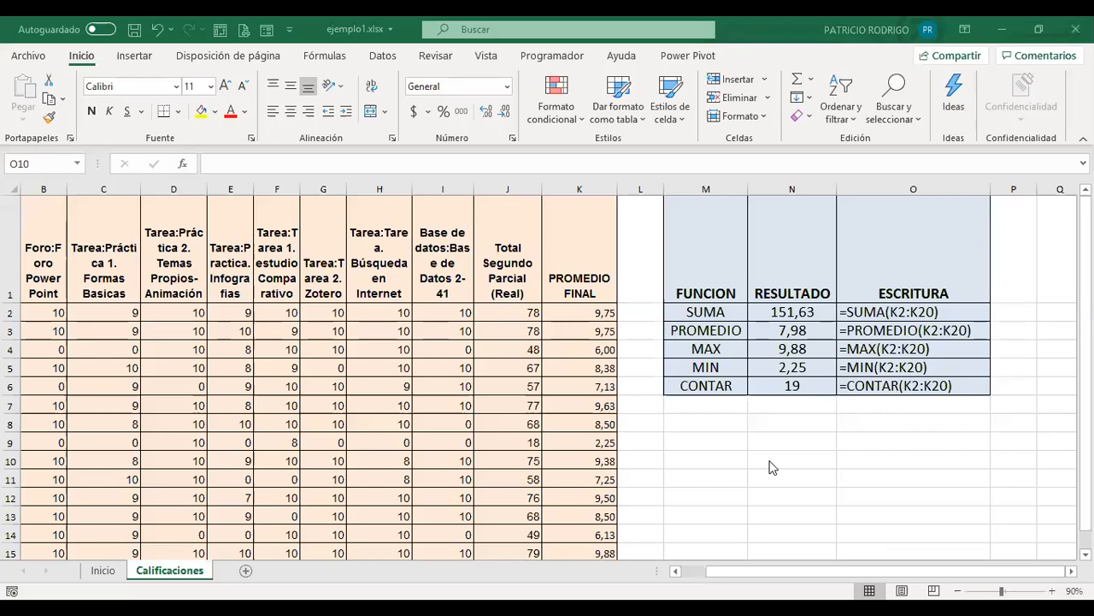
Examine the PROMEDIO FINAL column and the function summary table in the Calificaciones sheet of ejemplo1.xlsx
left_click(696, 419)
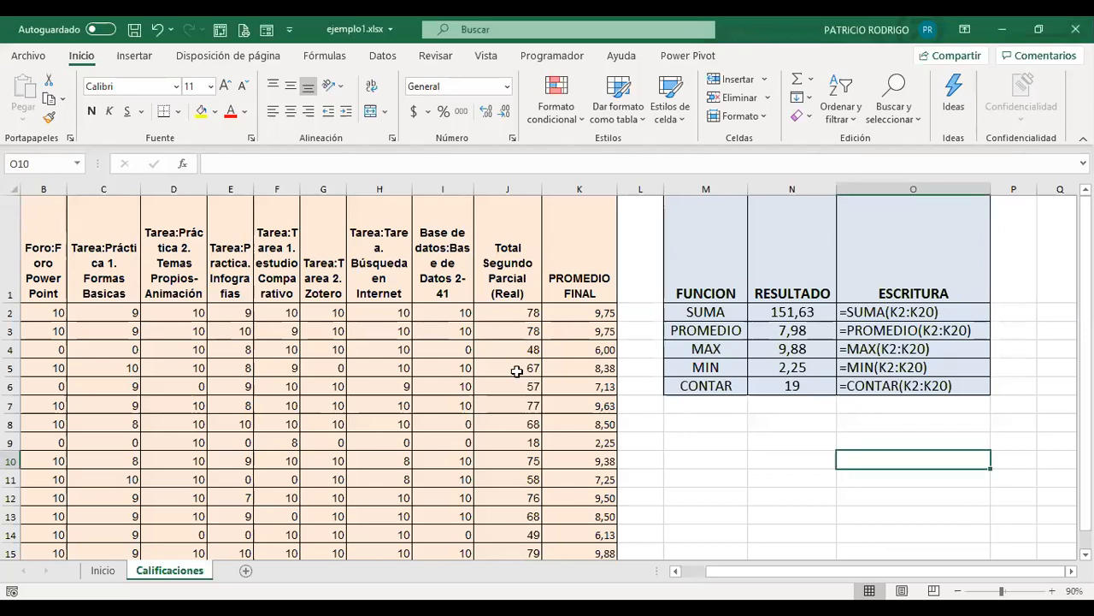
left_click(676, 571)
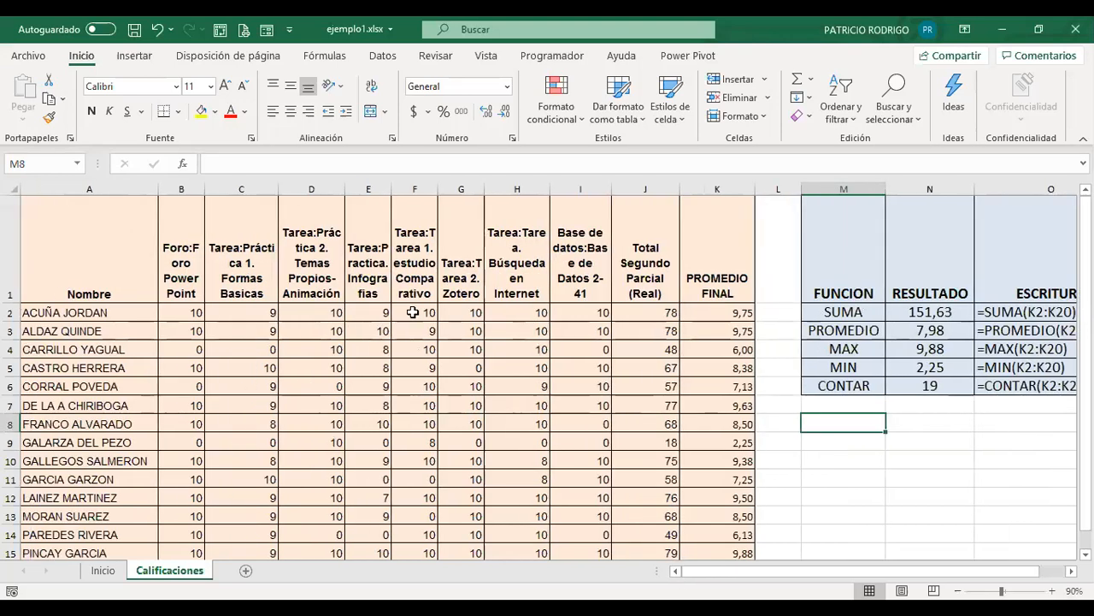
left_click(708, 188)
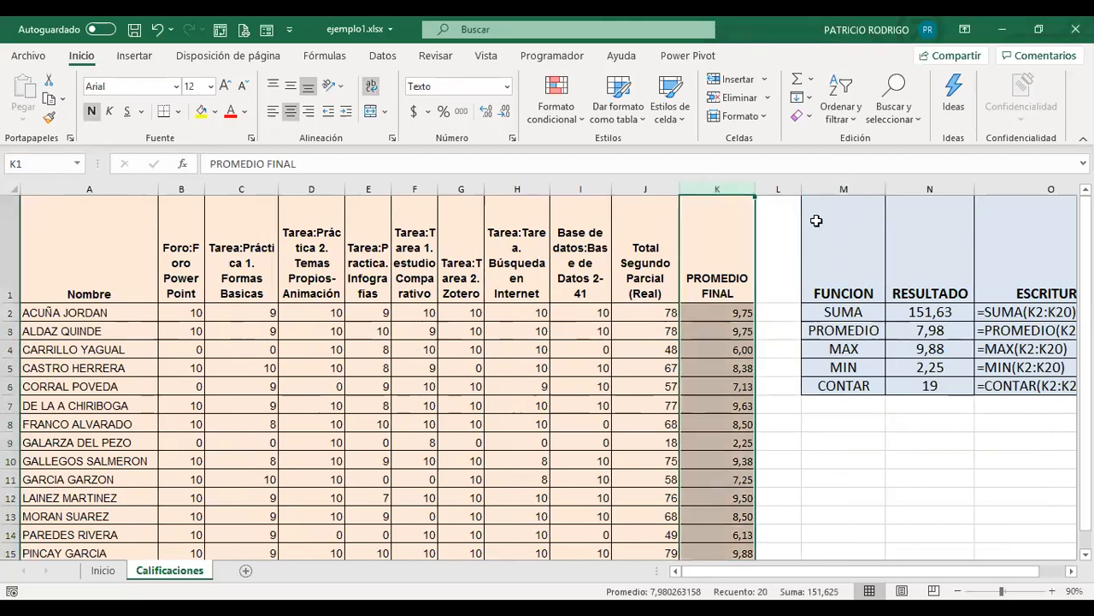
left_click(842, 188)
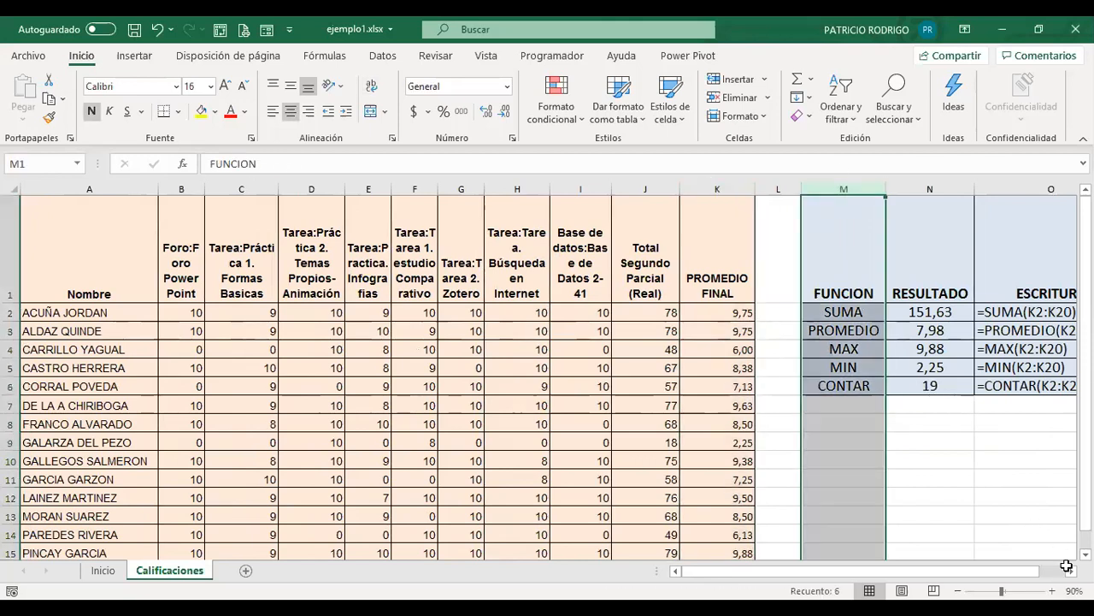
scroll(769, 427, "right", 3)
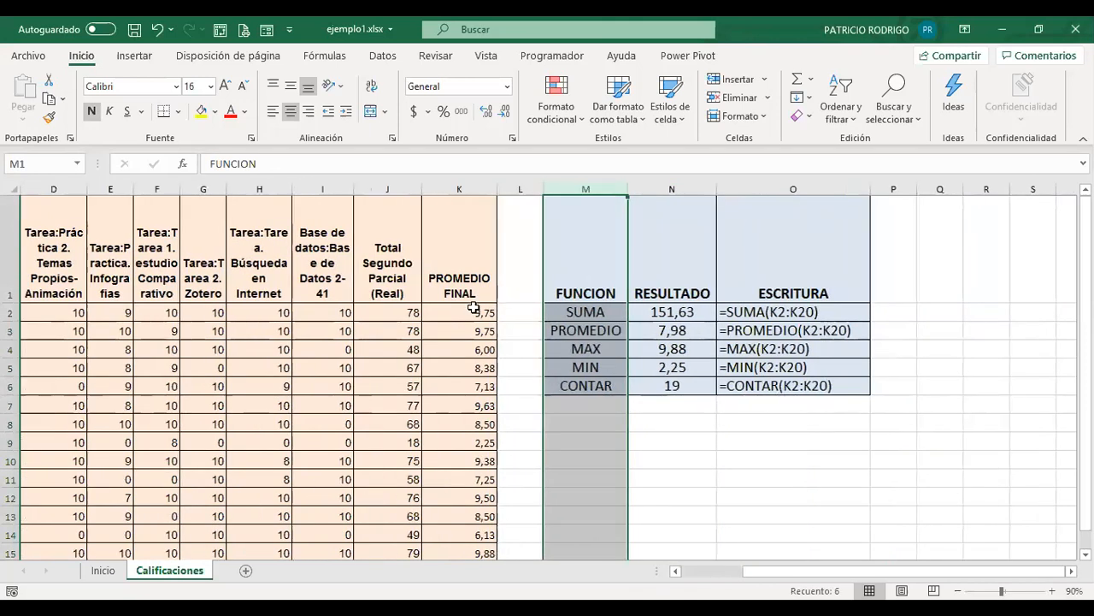
left_click(472, 188)
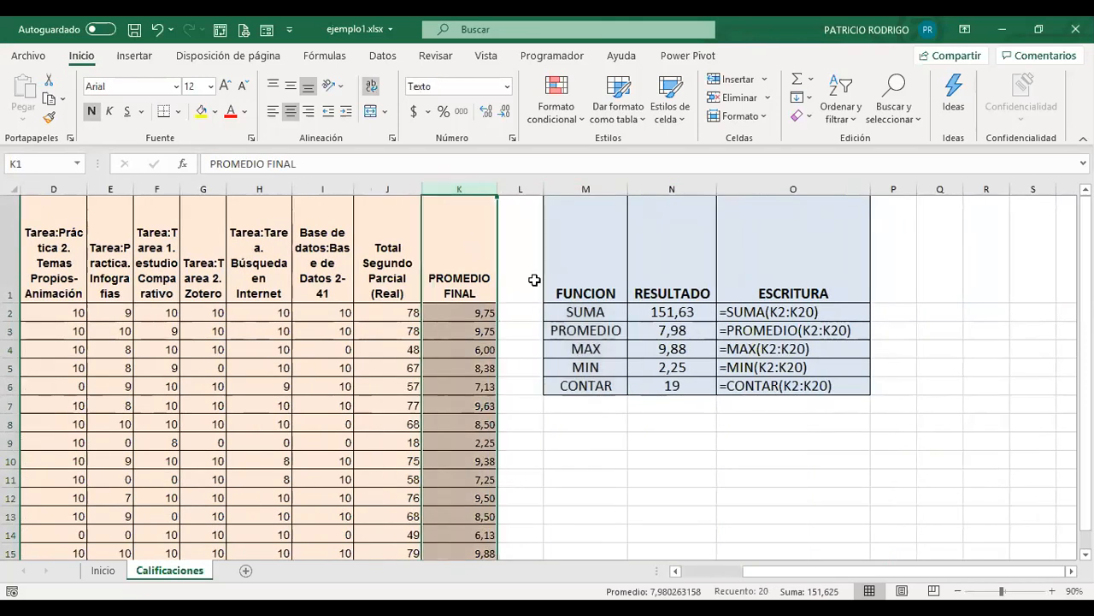
Go through the SUMA, PROMEDIO, MAX, MIN and CONTAR entries and the PROMEDIO FINAL column they use
left_click(569, 312)
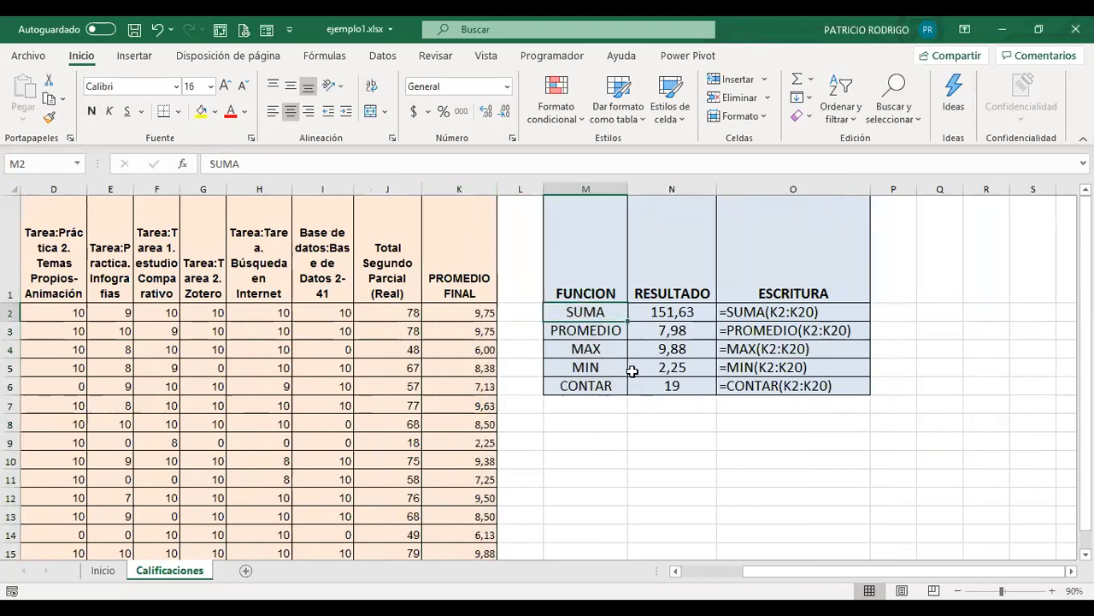
left_click(669, 309)
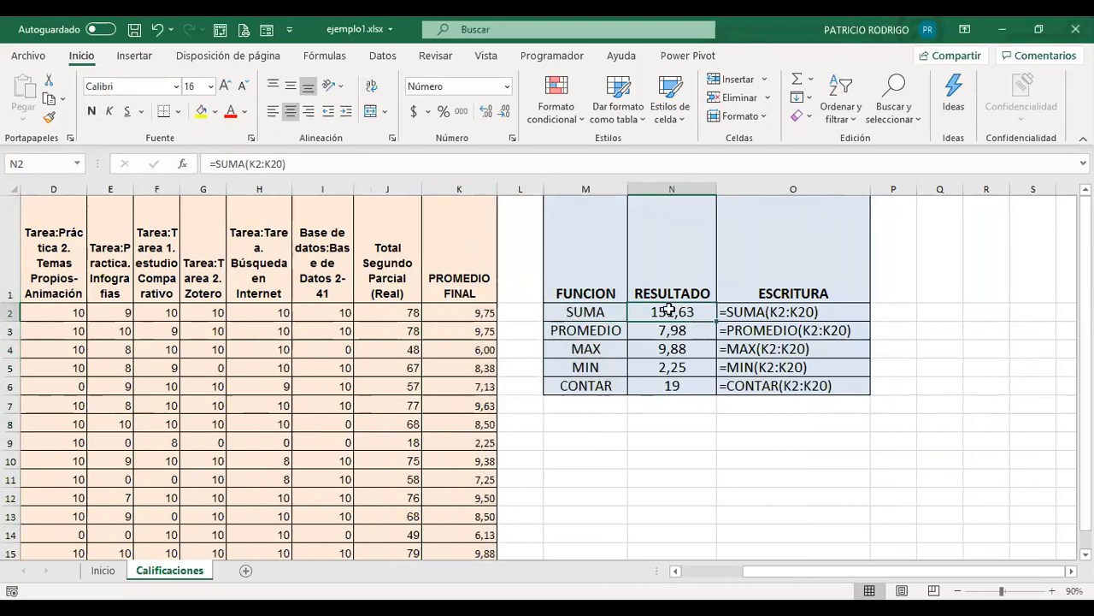
left_click(596, 329)
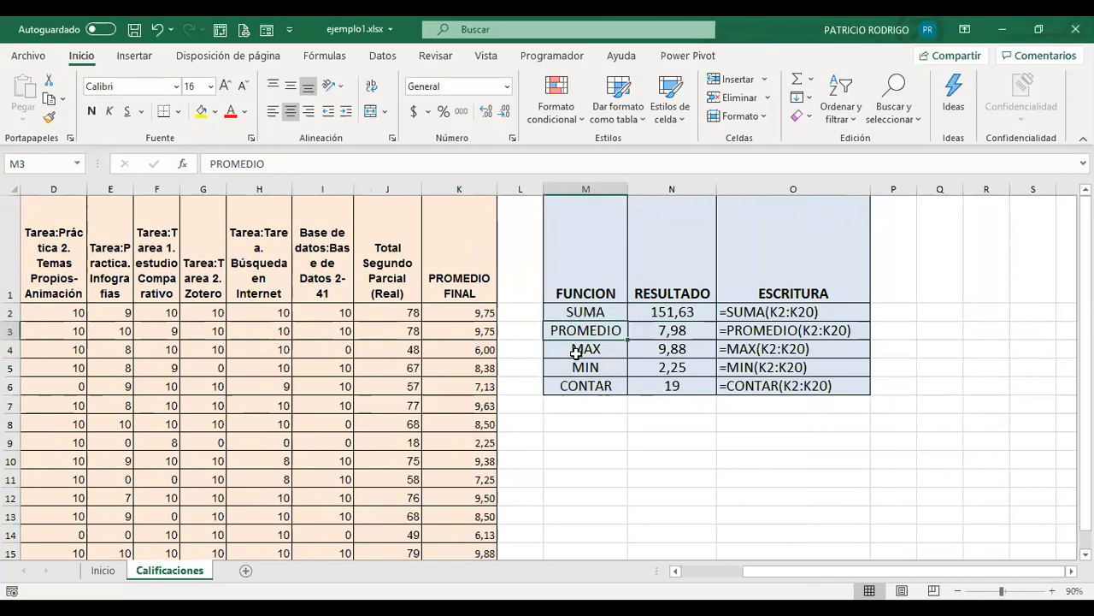
left_click(576, 351)
left_click(570, 370)
left_click(575, 386)
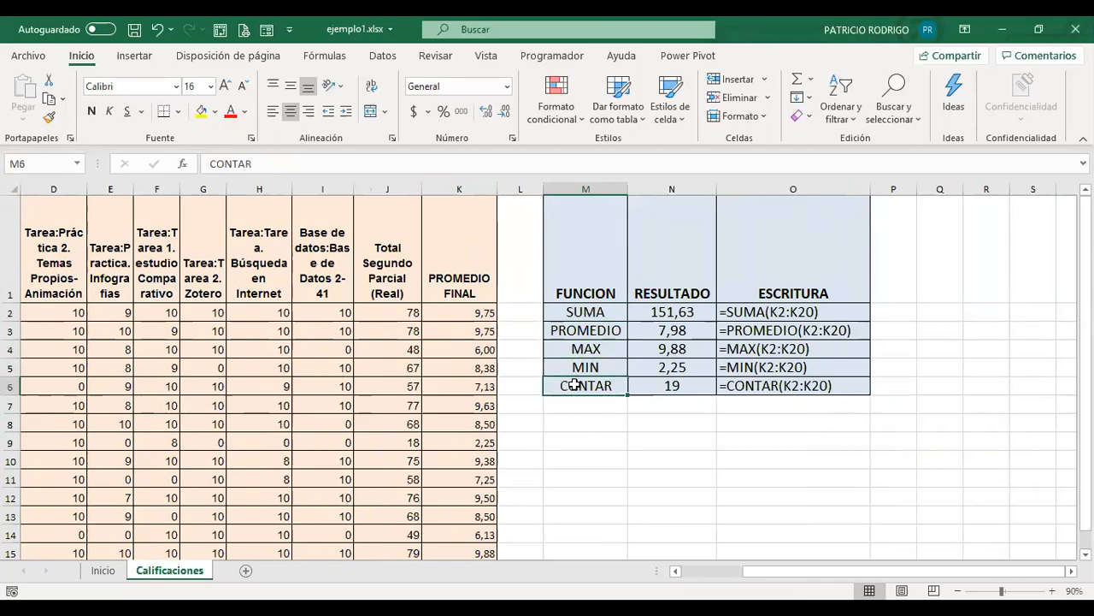
left_click(445, 182)
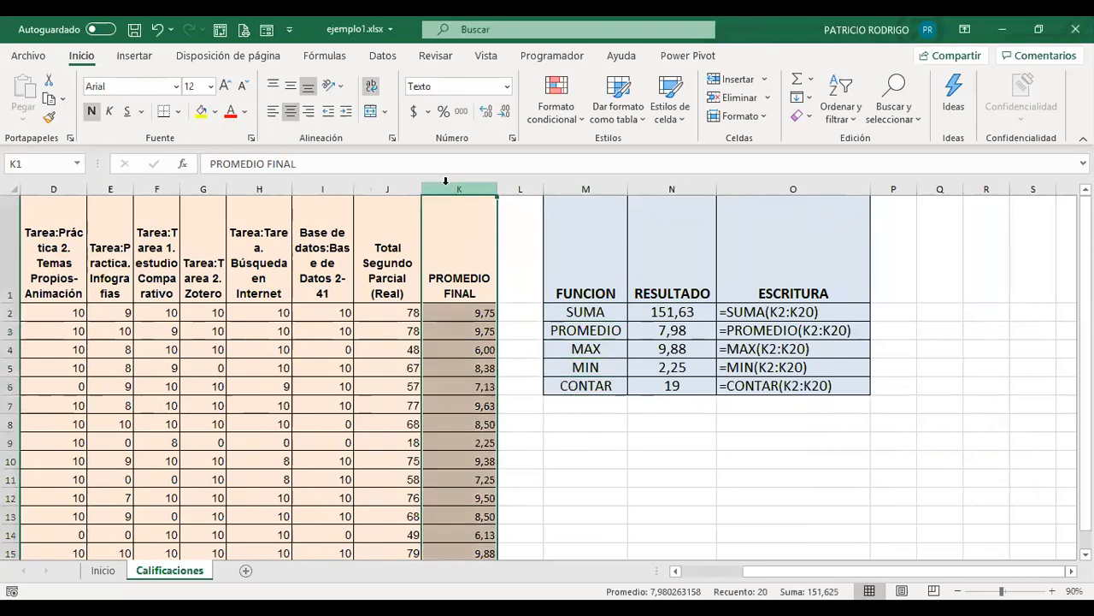
left_click(617, 473)
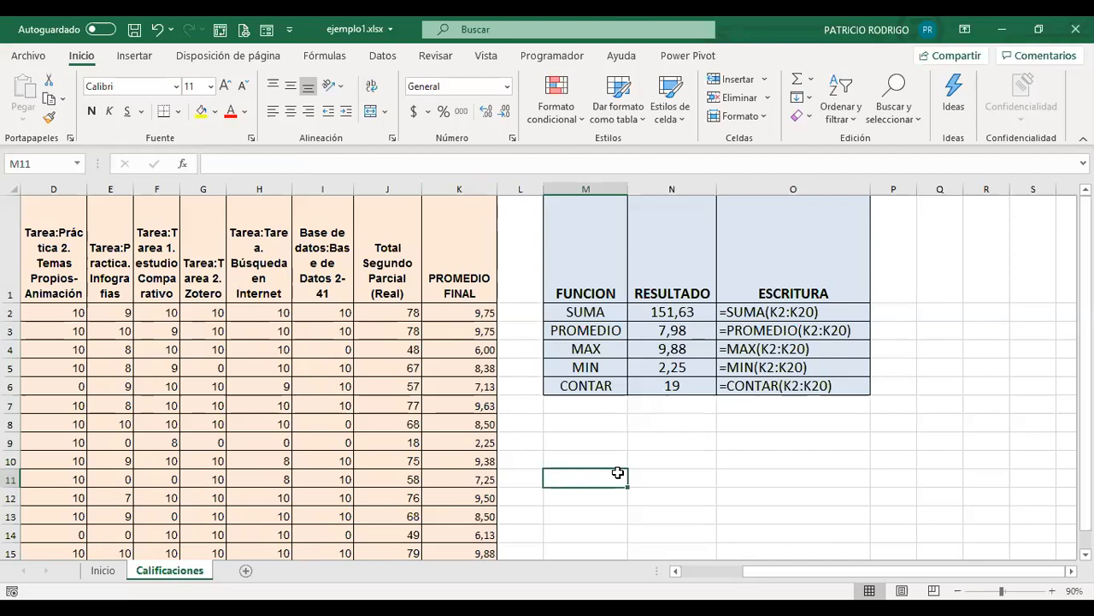
Inspect the formulas behind the RESULTADO cells N2 to N6, comparing the CONTAR cell with the first final average in K2
left_click(647, 312)
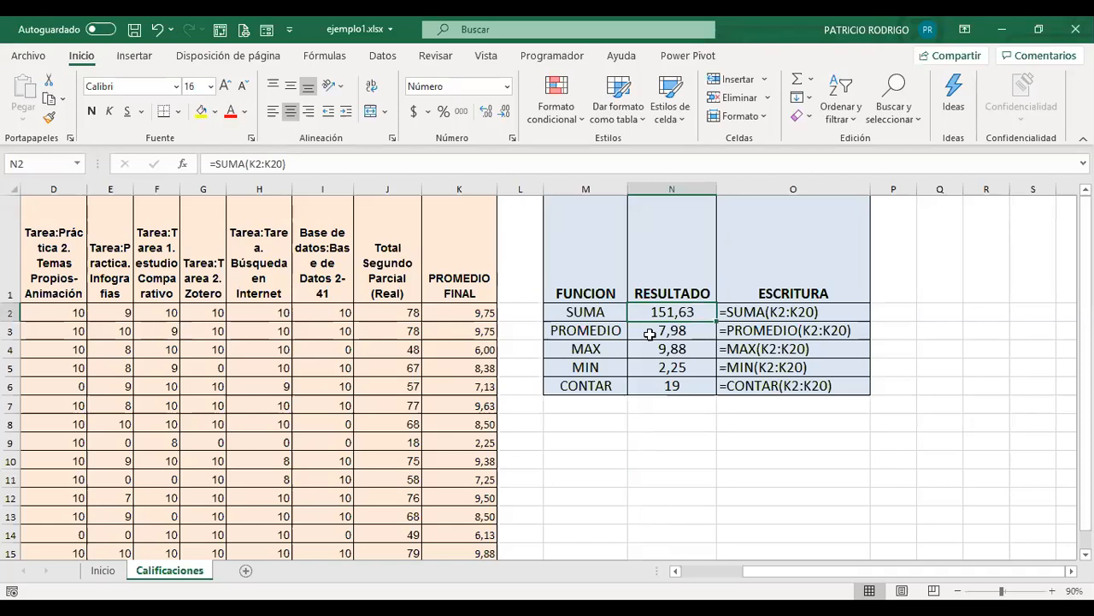
left_click(650, 334)
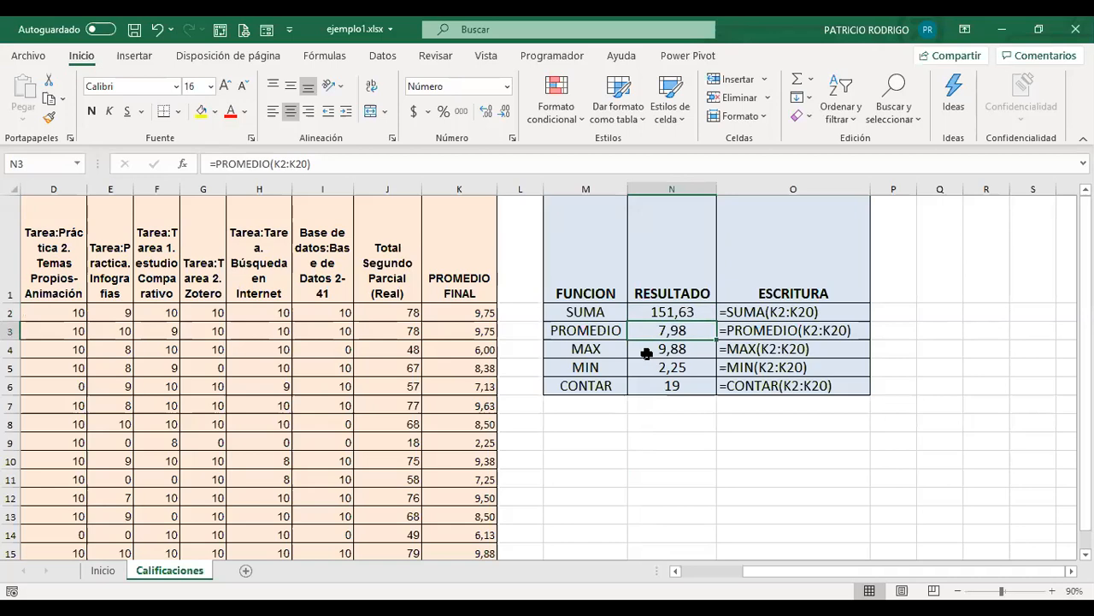
left_click(647, 353)
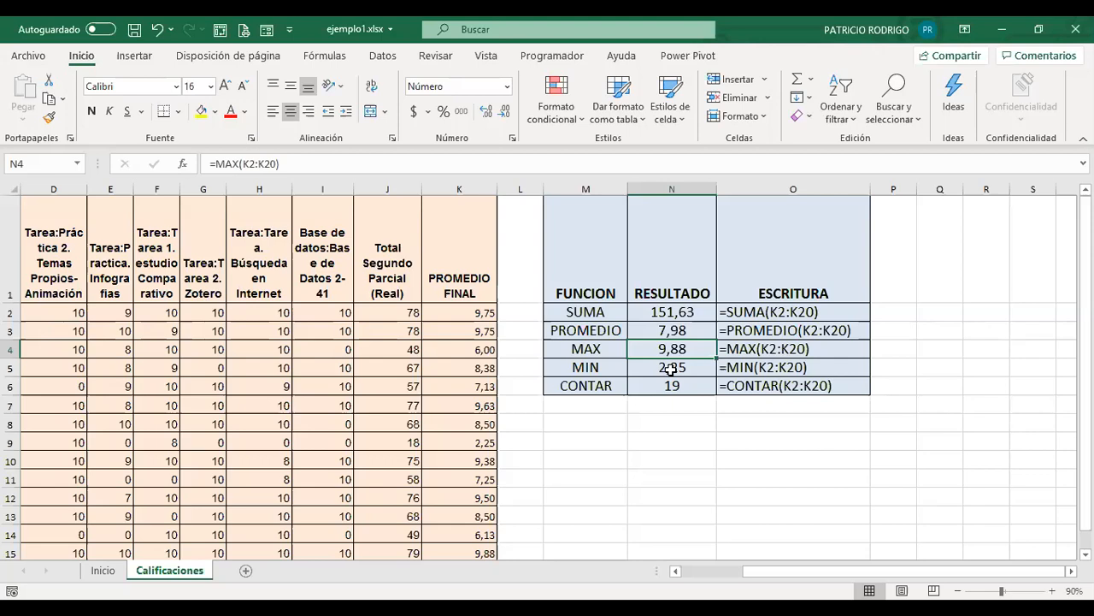
left_click(671, 368)
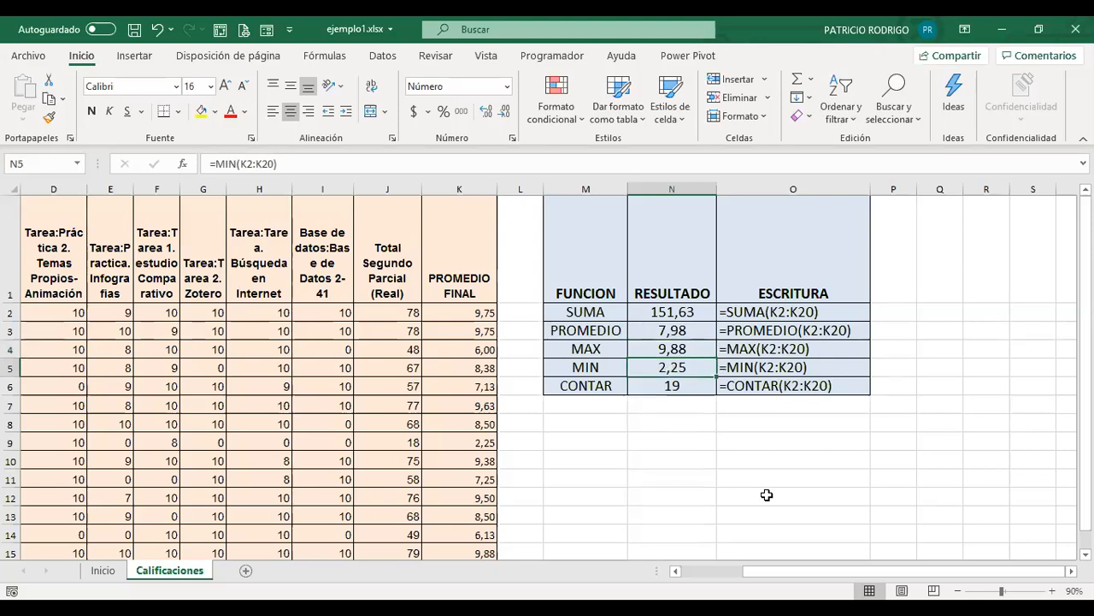
left_click(680, 389)
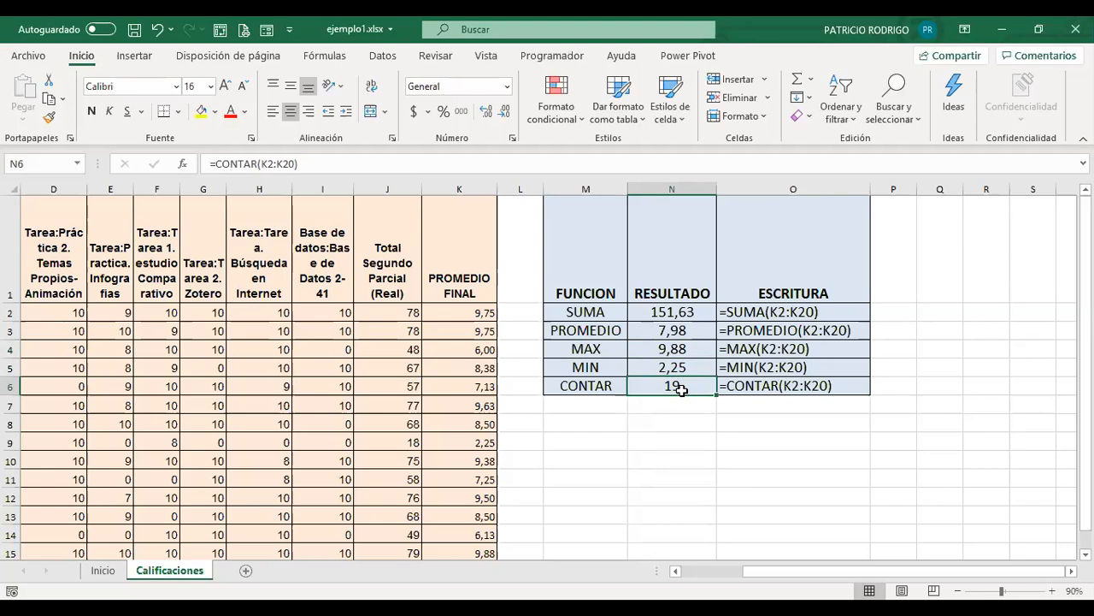
left_click(479, 316)
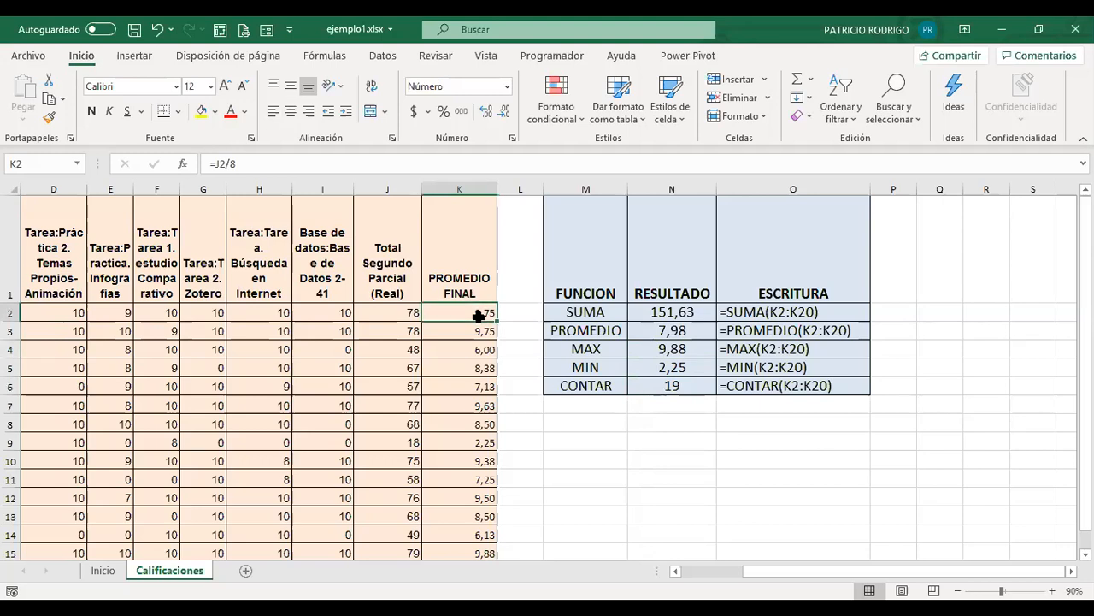
left_click(672, 386)
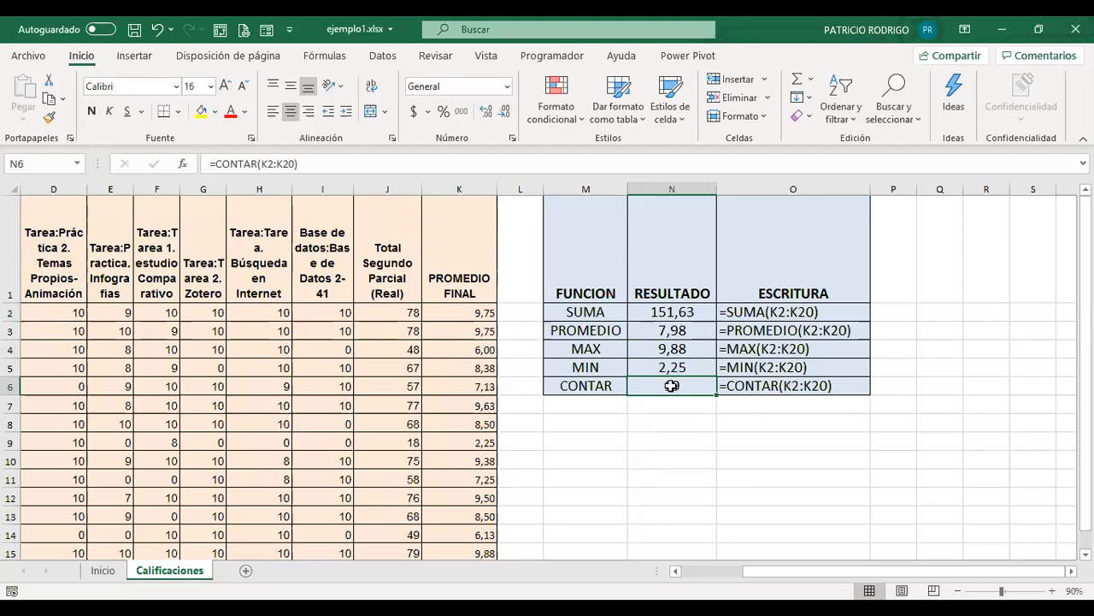